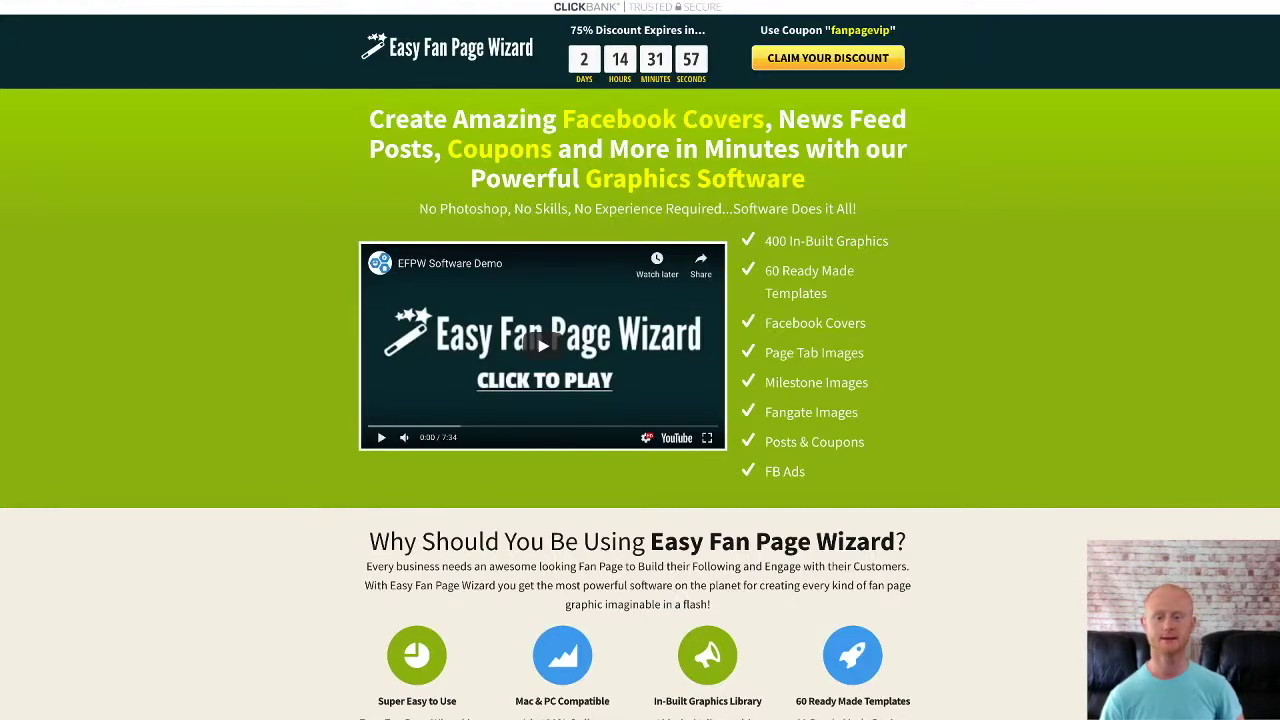
Review the Easy Fan Page Wizard sales page's headline offer, feature checklist, reasons to use it and developer rights section.
scroll(640, 360, down, 1)
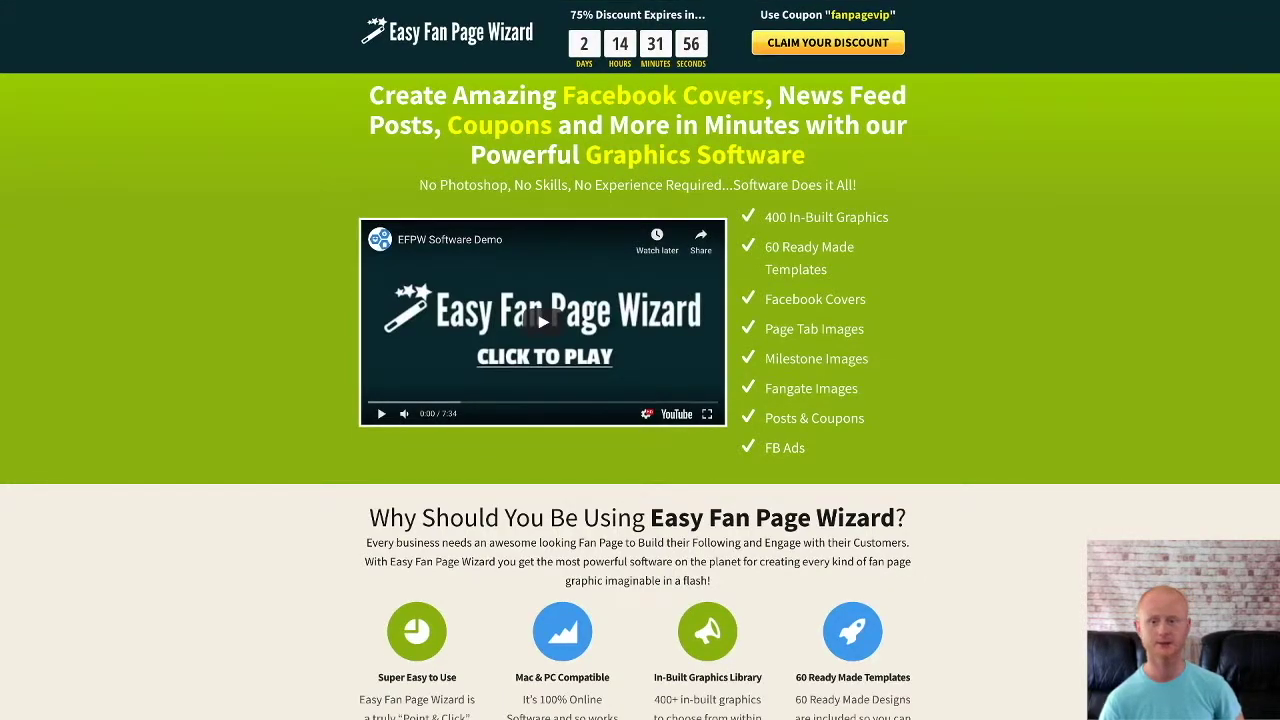
scroll(640, 400, down, 1)
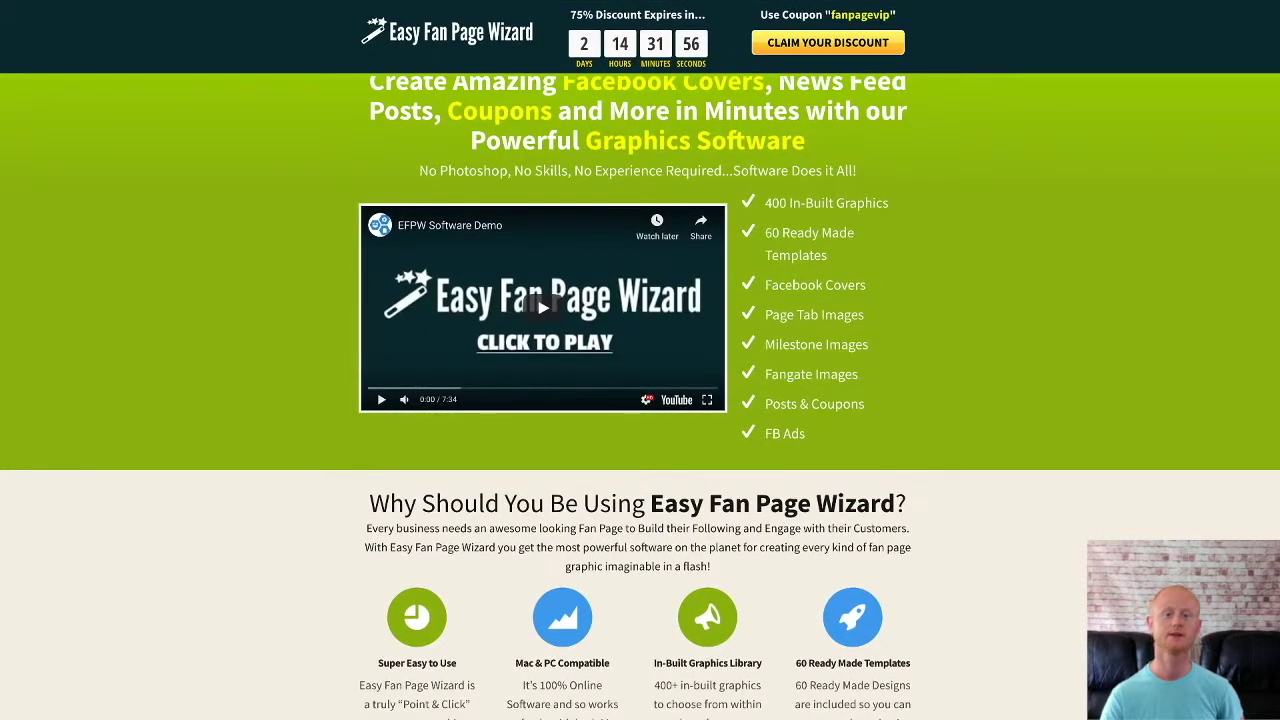
scroll(640, 400, down, 2)
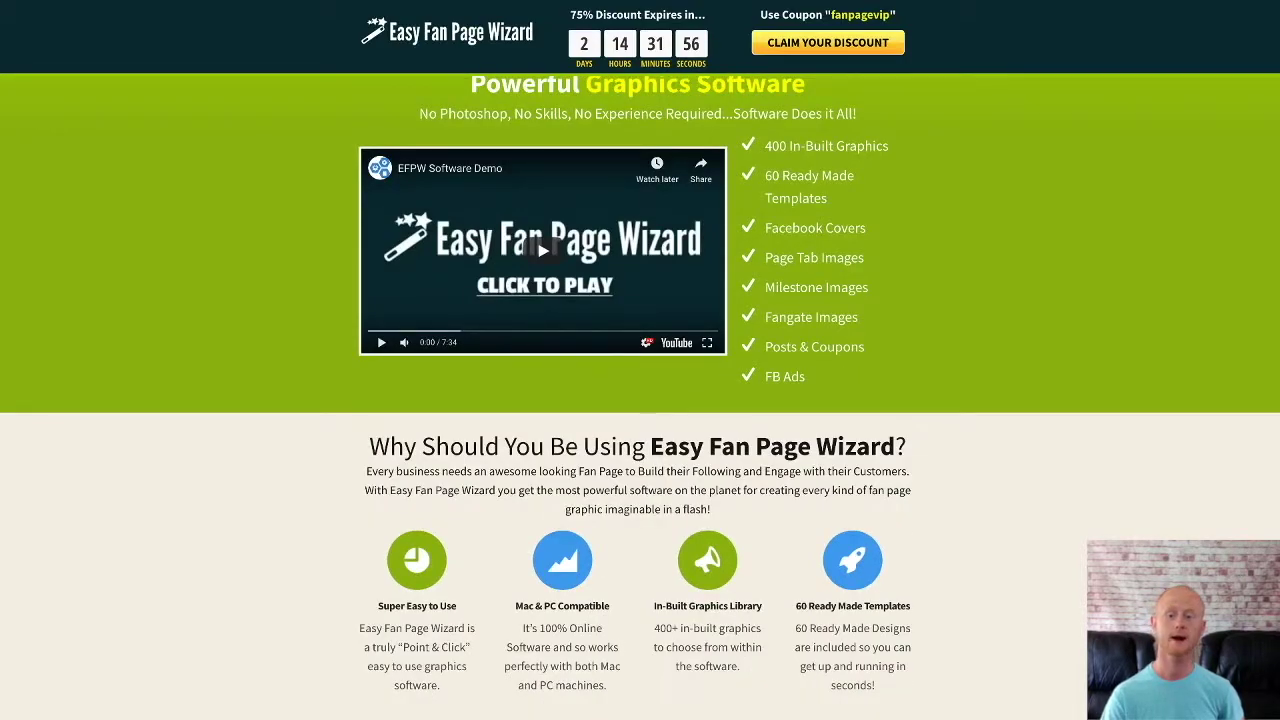
scroll(640, 400, down, 2)
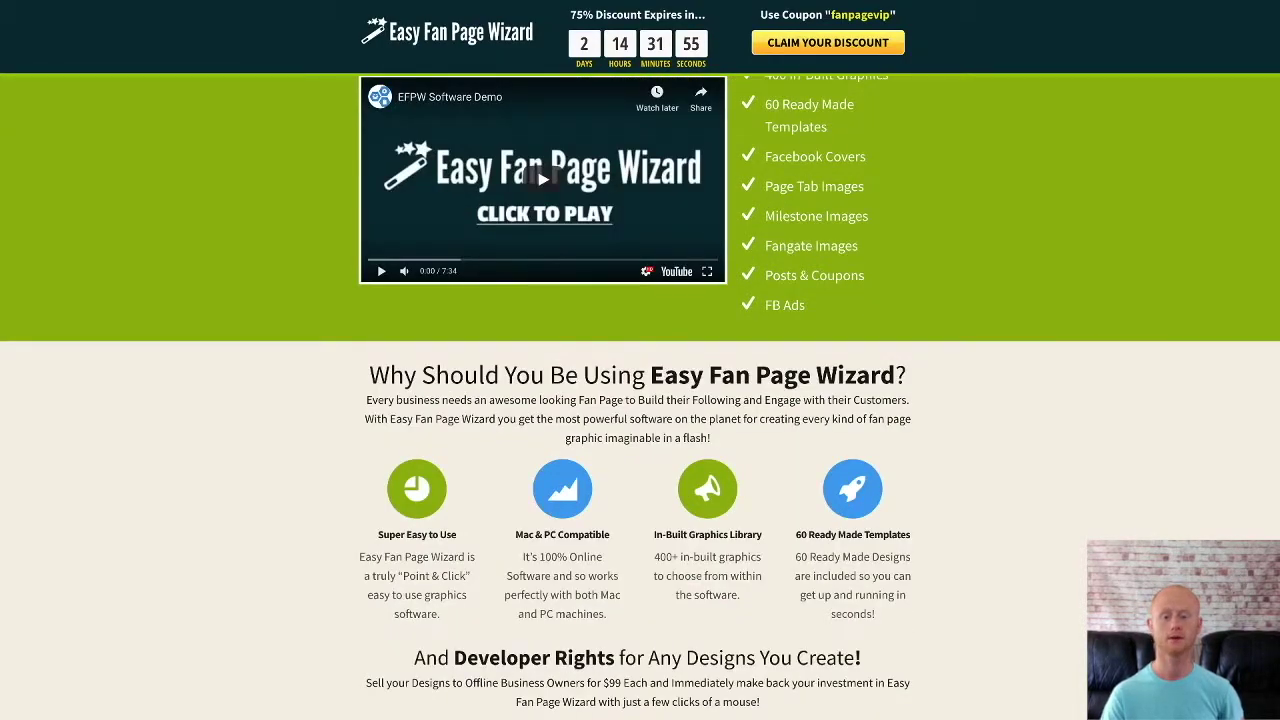
scroll(640, 400, down, 1)
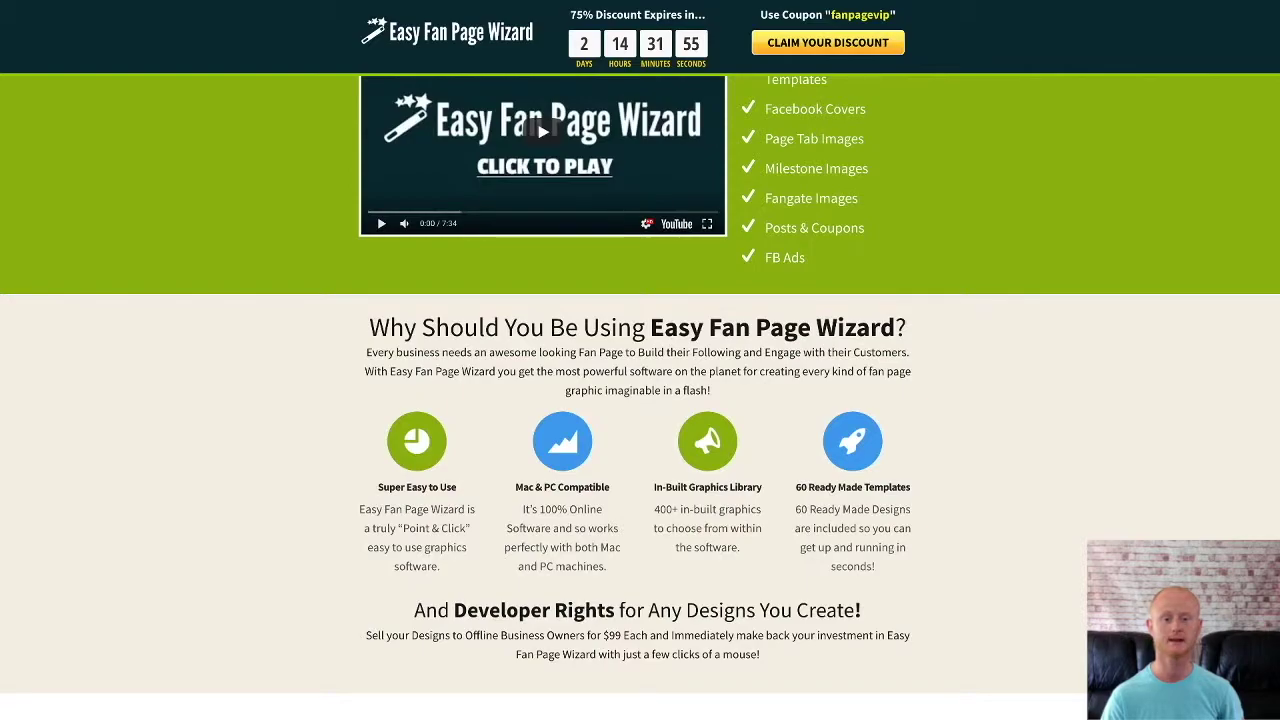
scroll(640, 400, down, 2)
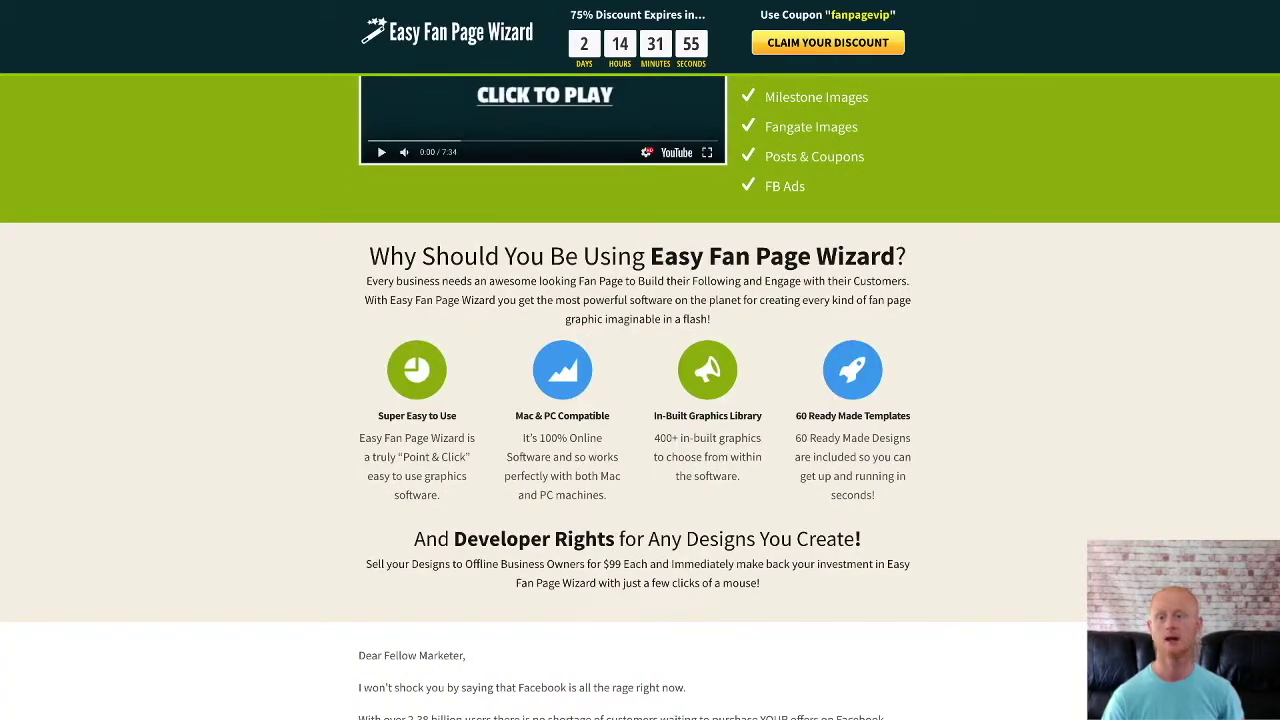
scroll(640, 400, down, 2)
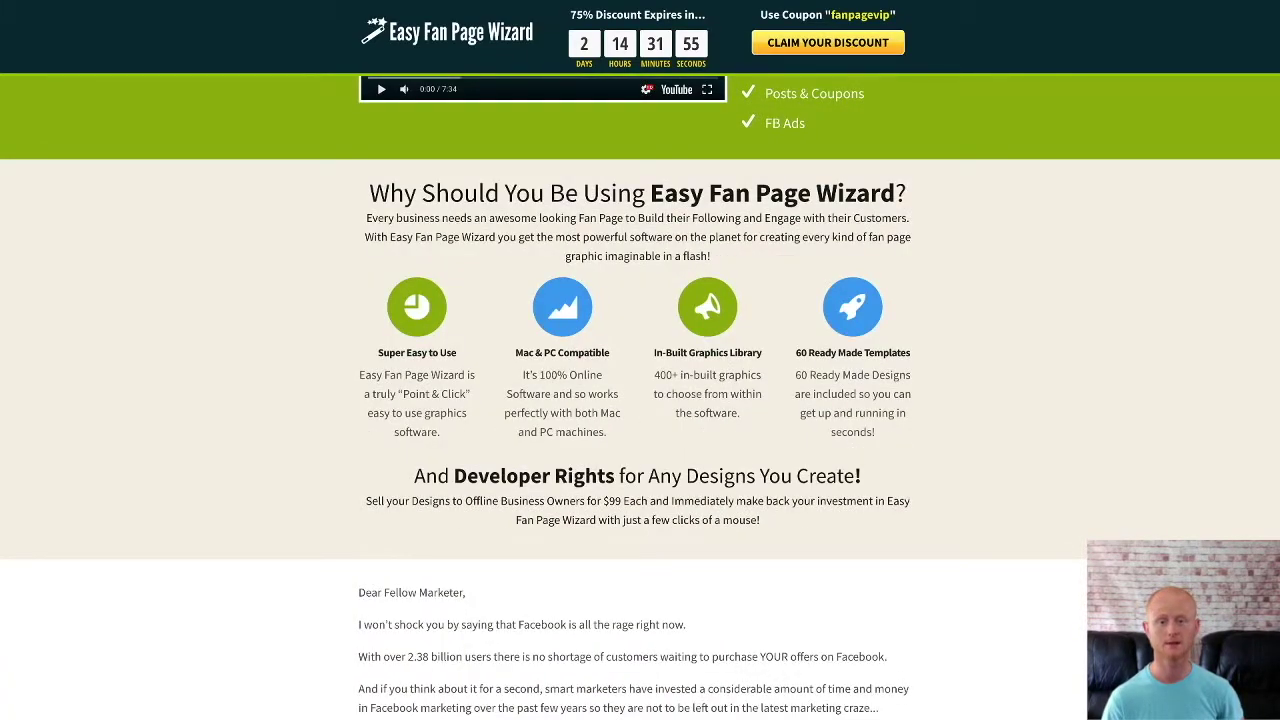
scroll(640, 400, down, 2)
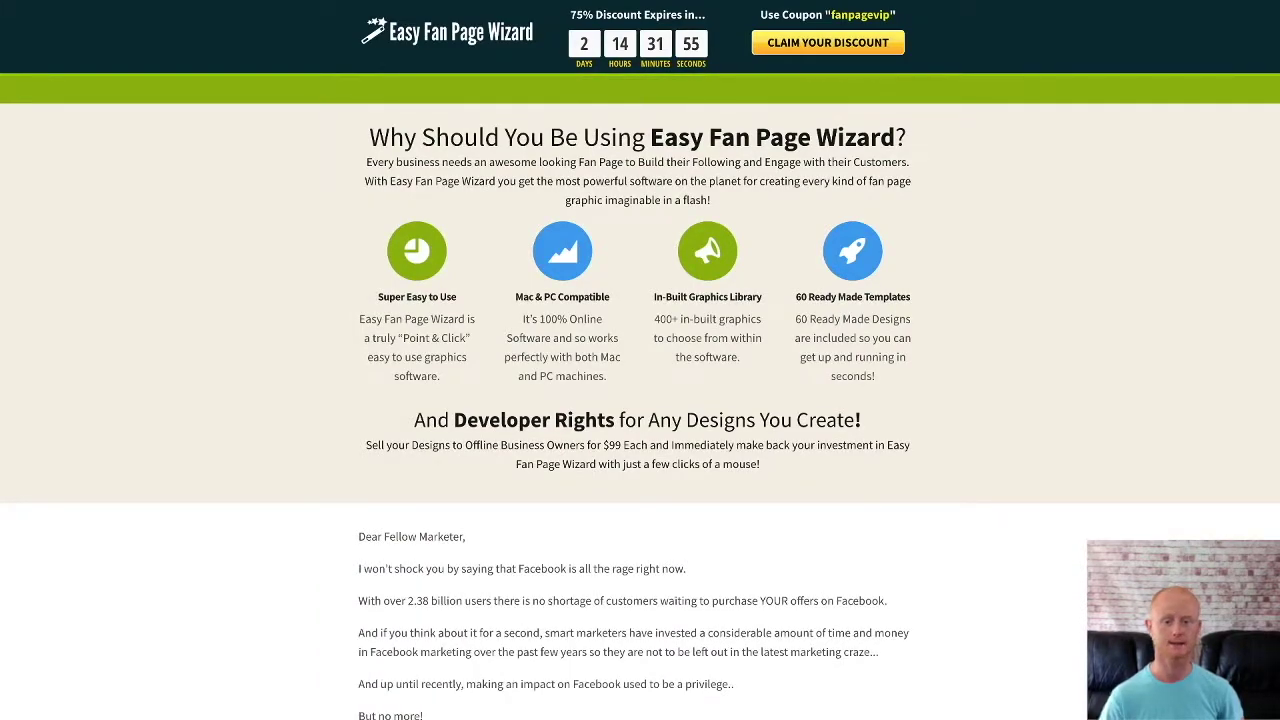
scroll(640, 400, down, 2)
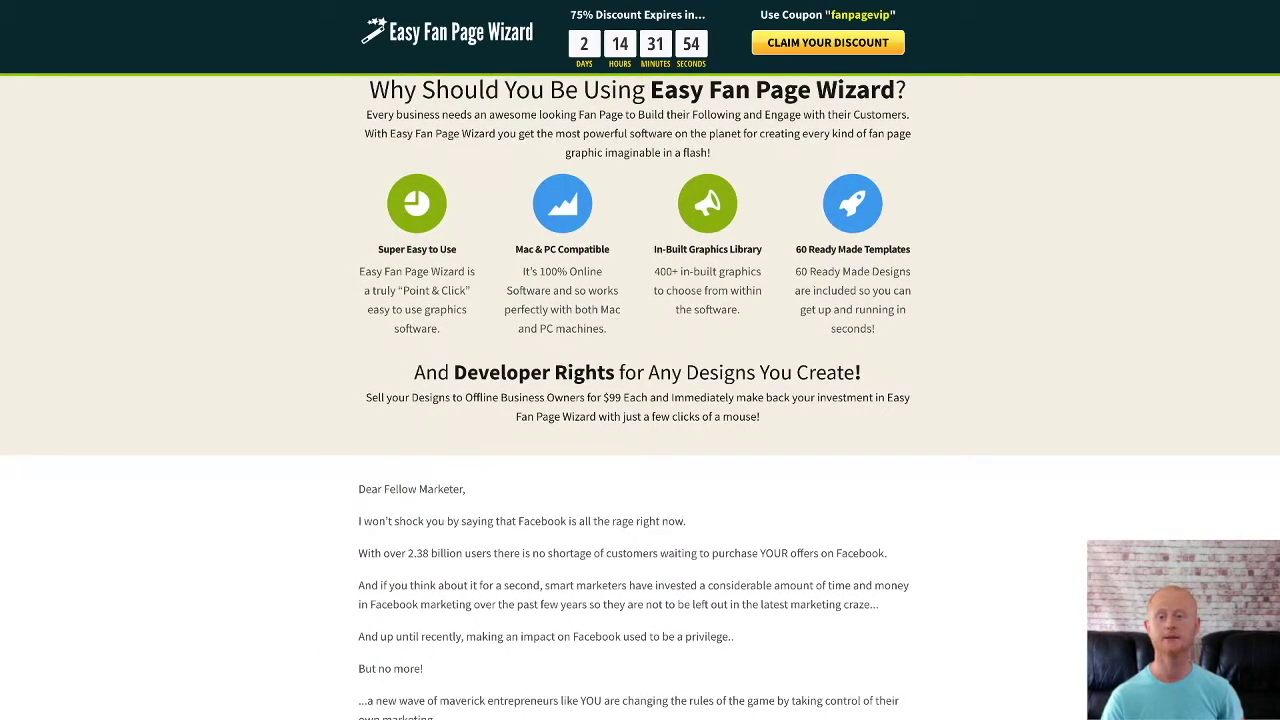
scroll(640, 400, down, 2)
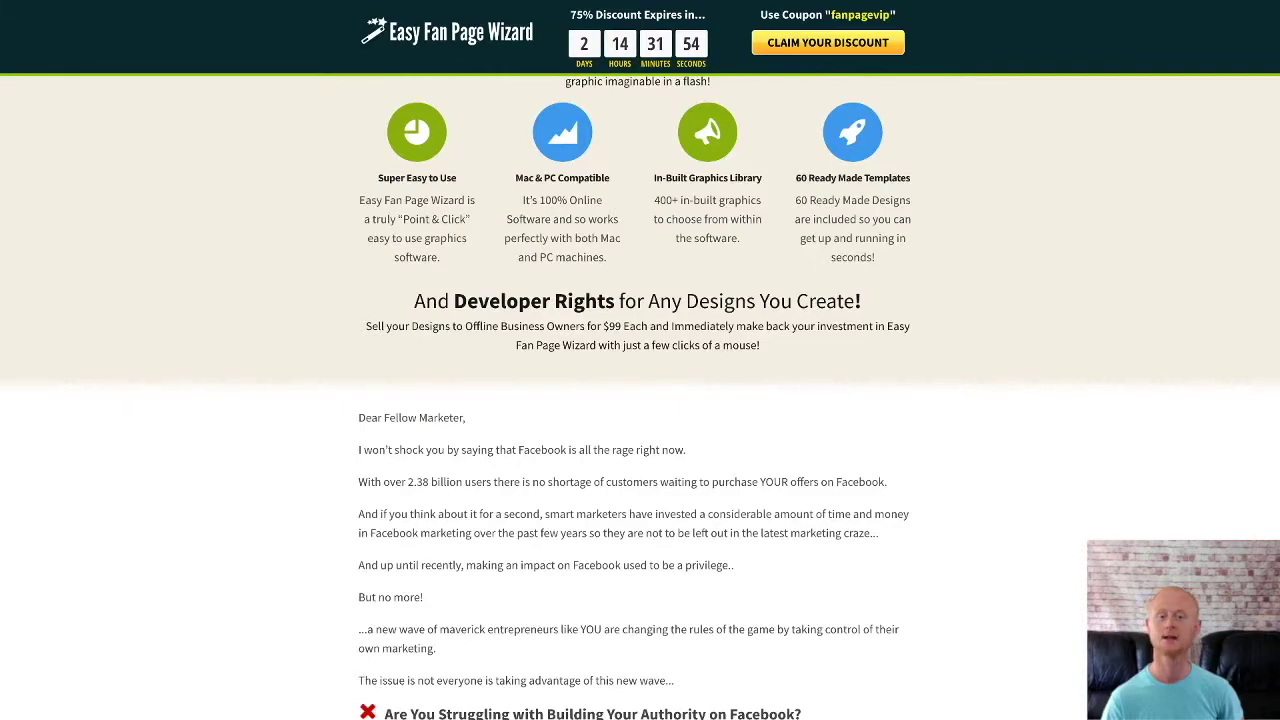
Read the sales letter's introduction to fellow marketers, including its questions about Facebook authority, likes and branding.
scroll(640, 400, down, 2)
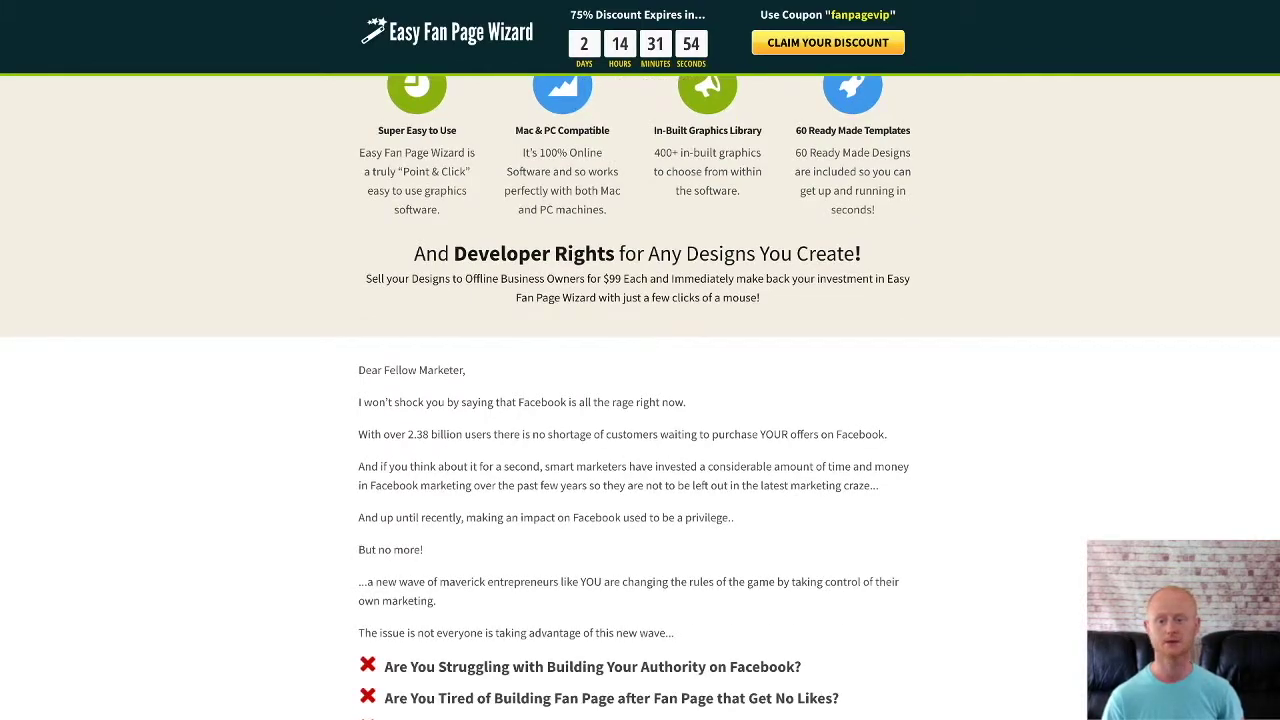
scroll(640, 400, down, 2)
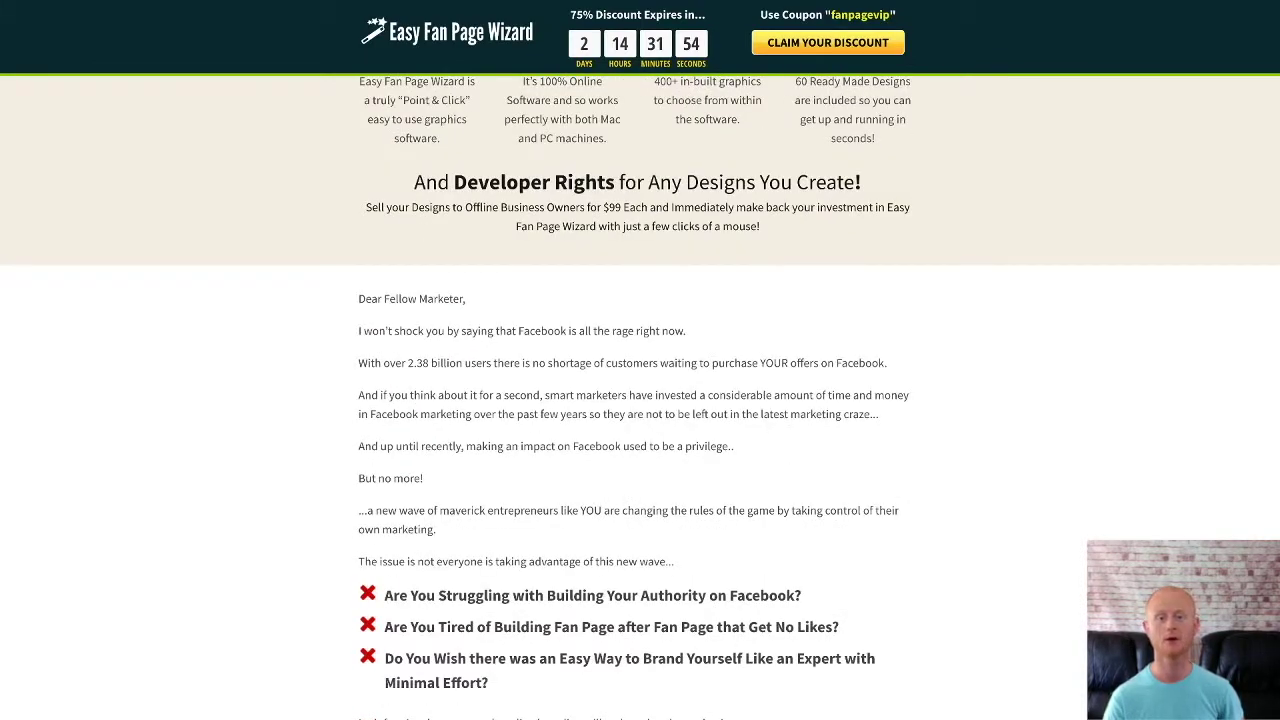
scroll(640, 400, down, 2)
scroll(640, 400, down, 2)
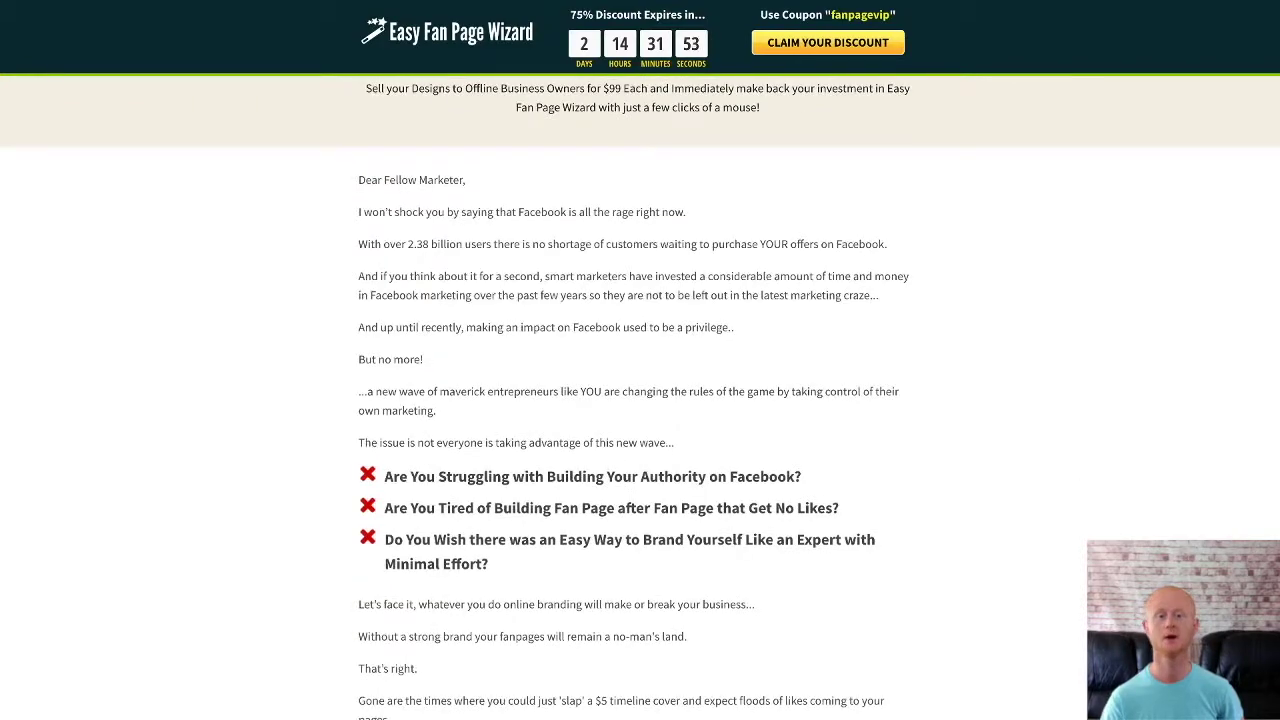
scroll(640, 400, down, 2)
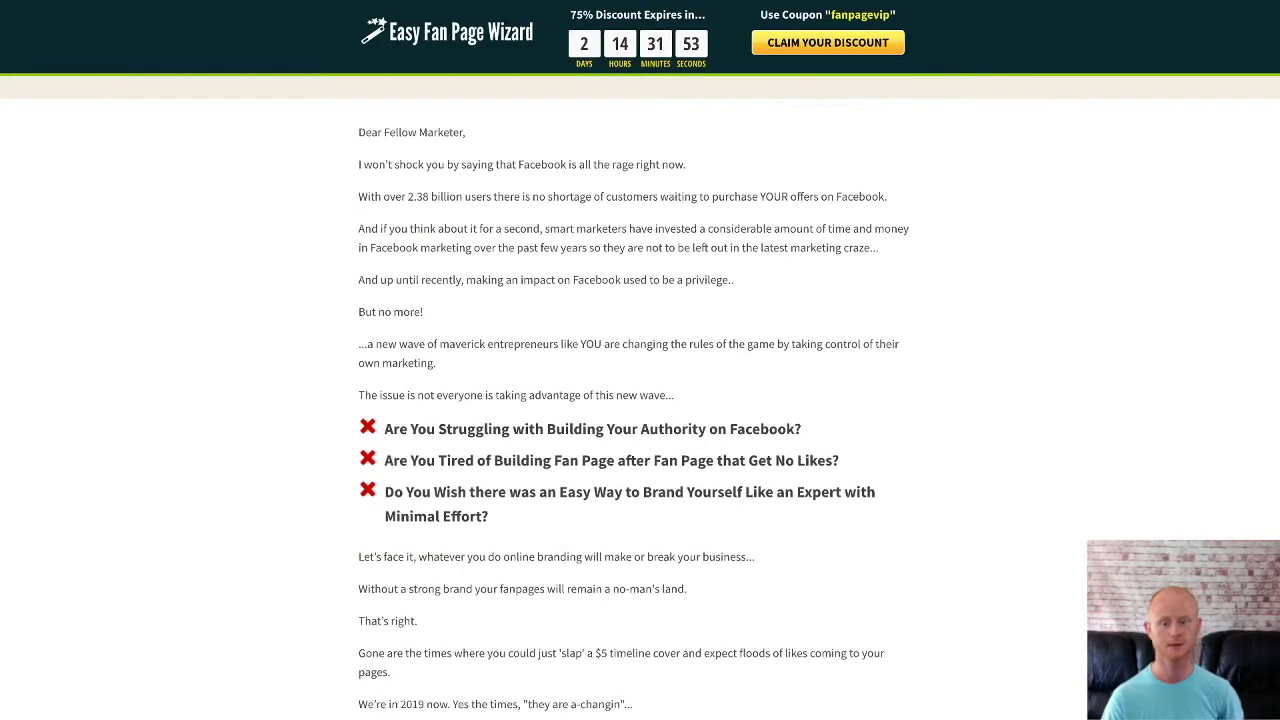
scroll(640, 400, down, 2)
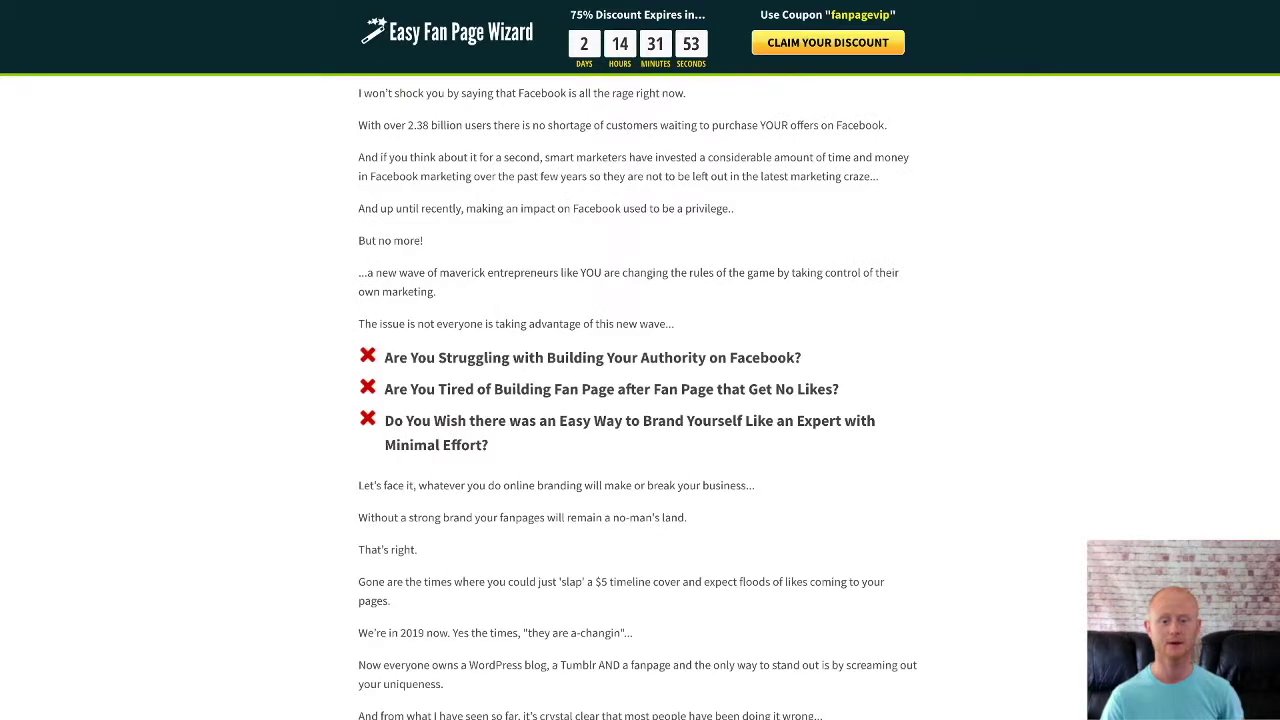
scroll(640, 400, down, 2)
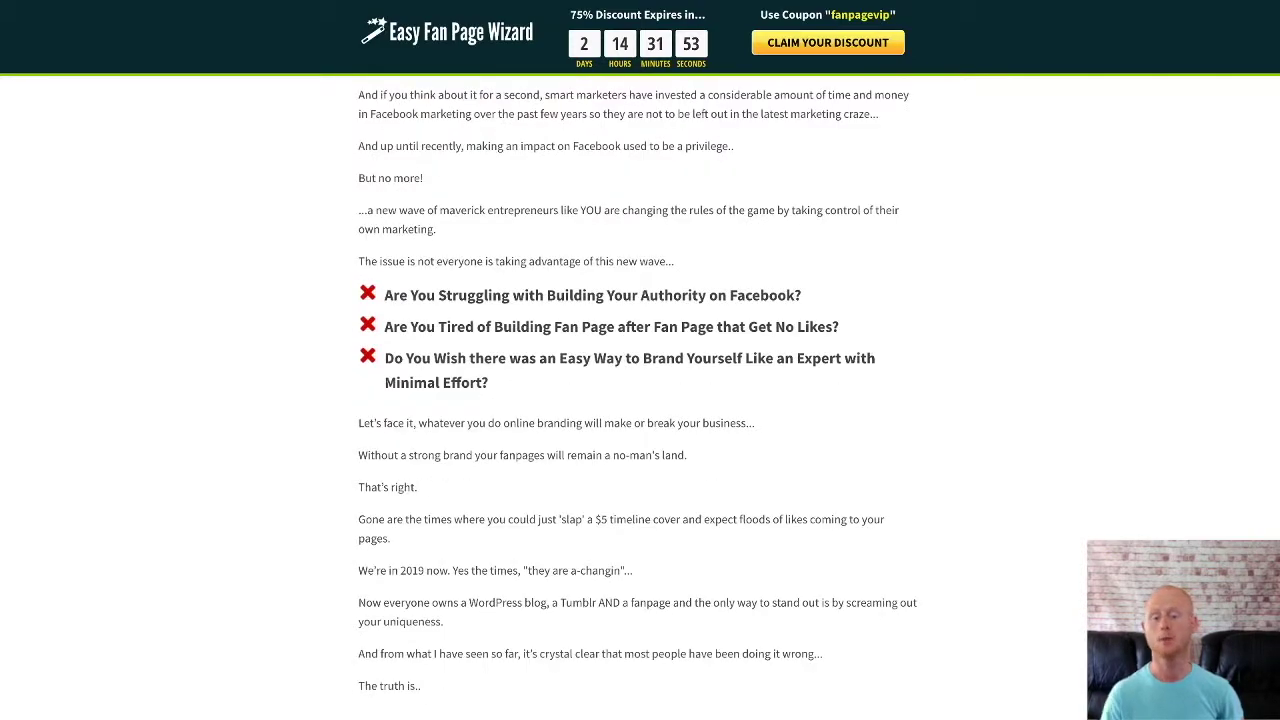
scroll(640, 400, down, 2)
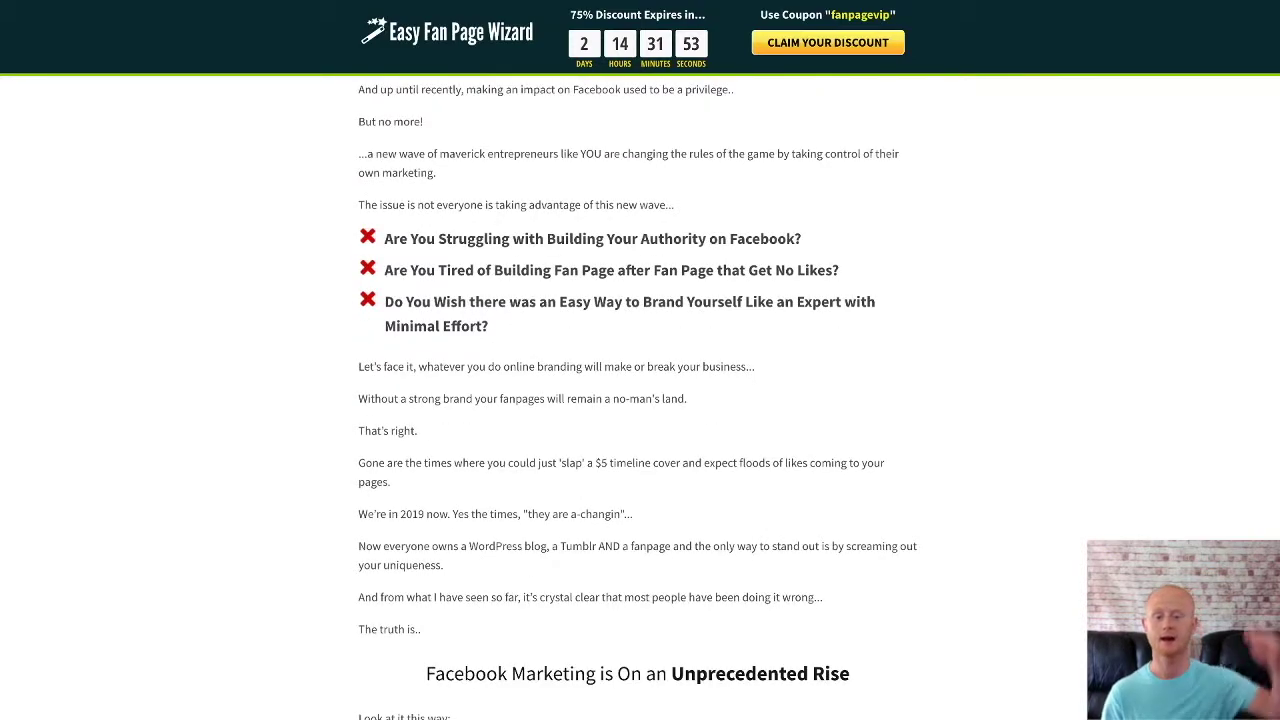
scroll(640, 400, down, 2)
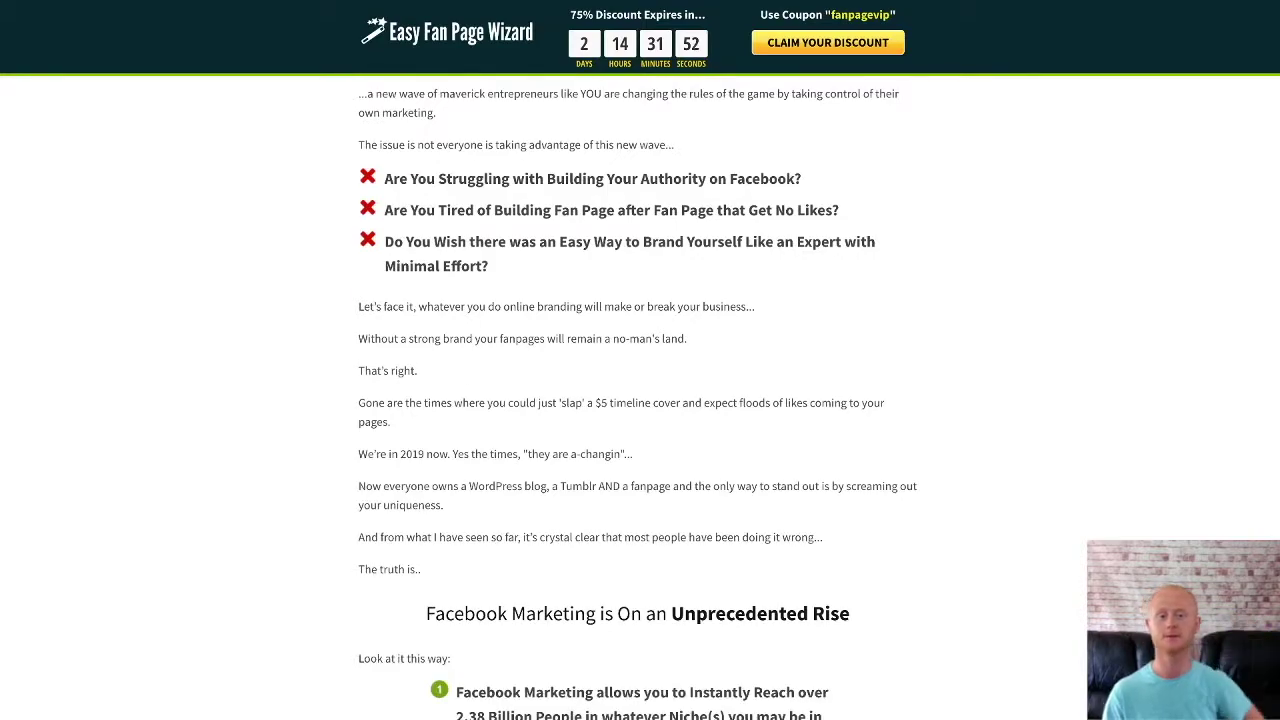
Examine the Facebook marketing growth chart and the numbered arguments for marketing on Facebook.
scroll(640, 400, down, 2)
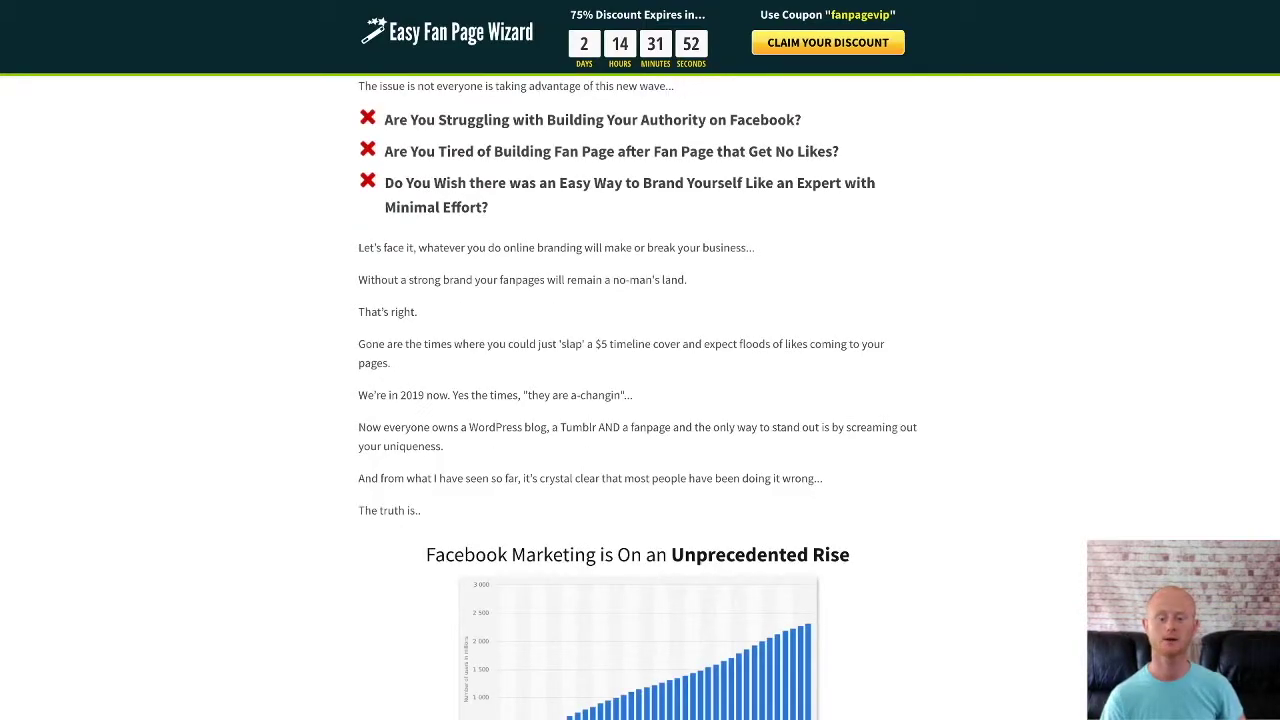
scroll(640, 400, down, 2)
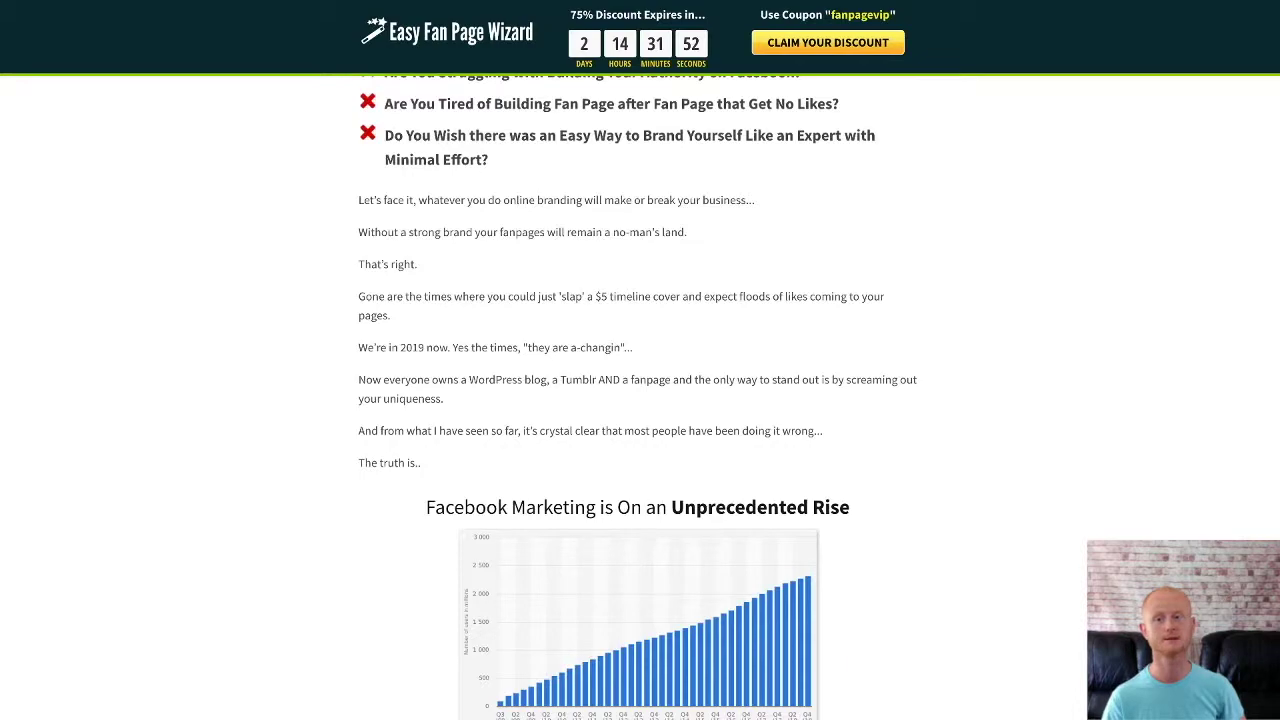
scroll(640, 400, down, 2)
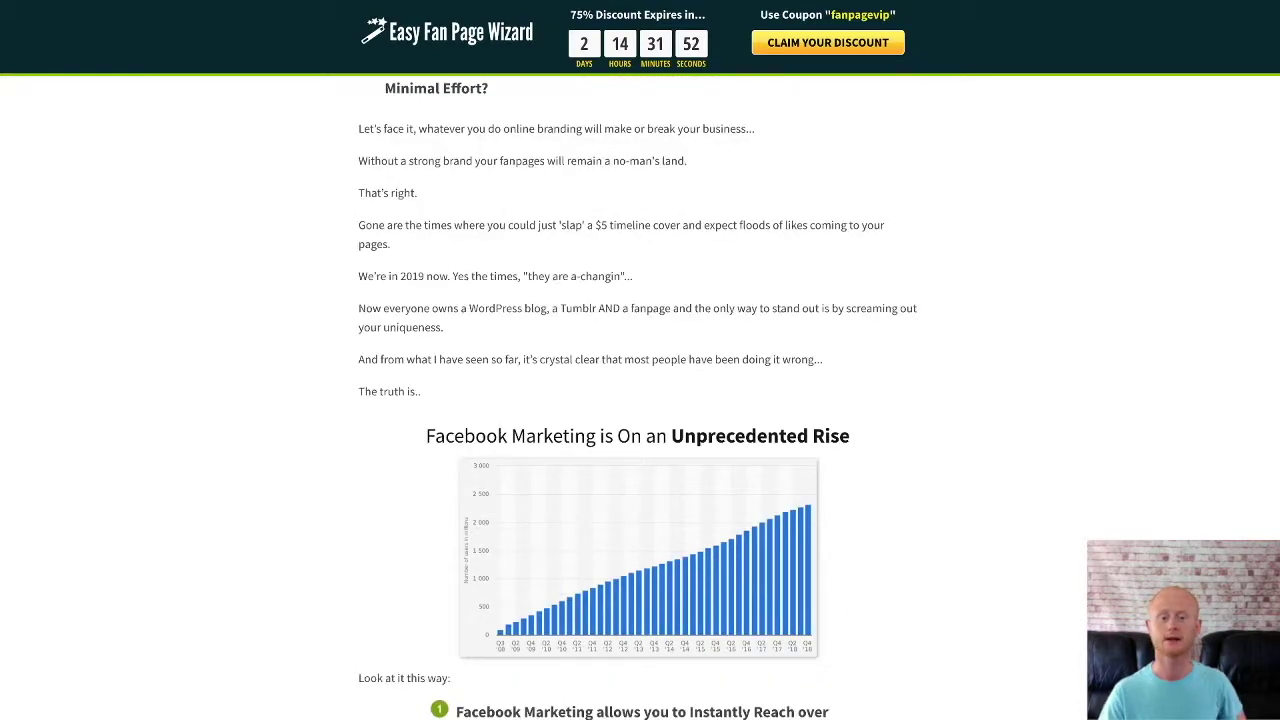
scroll(640, 400, down, 2)
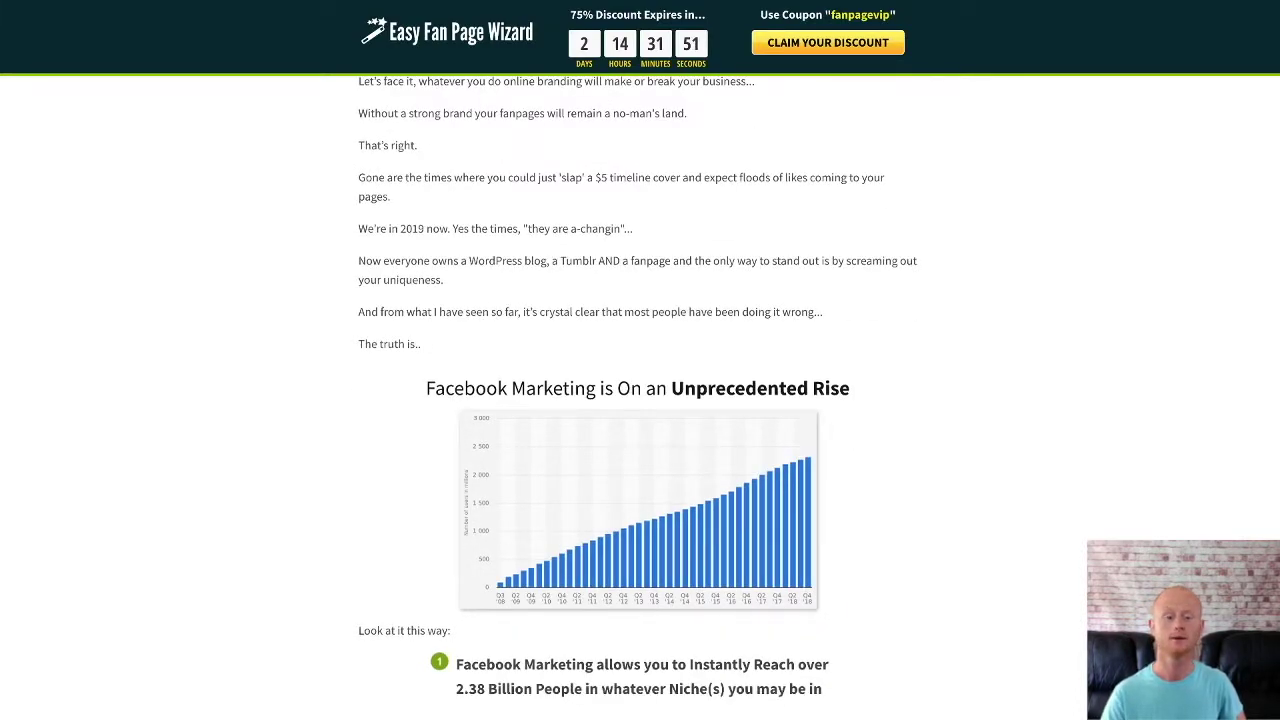
scroll(640, 400, down, 2)
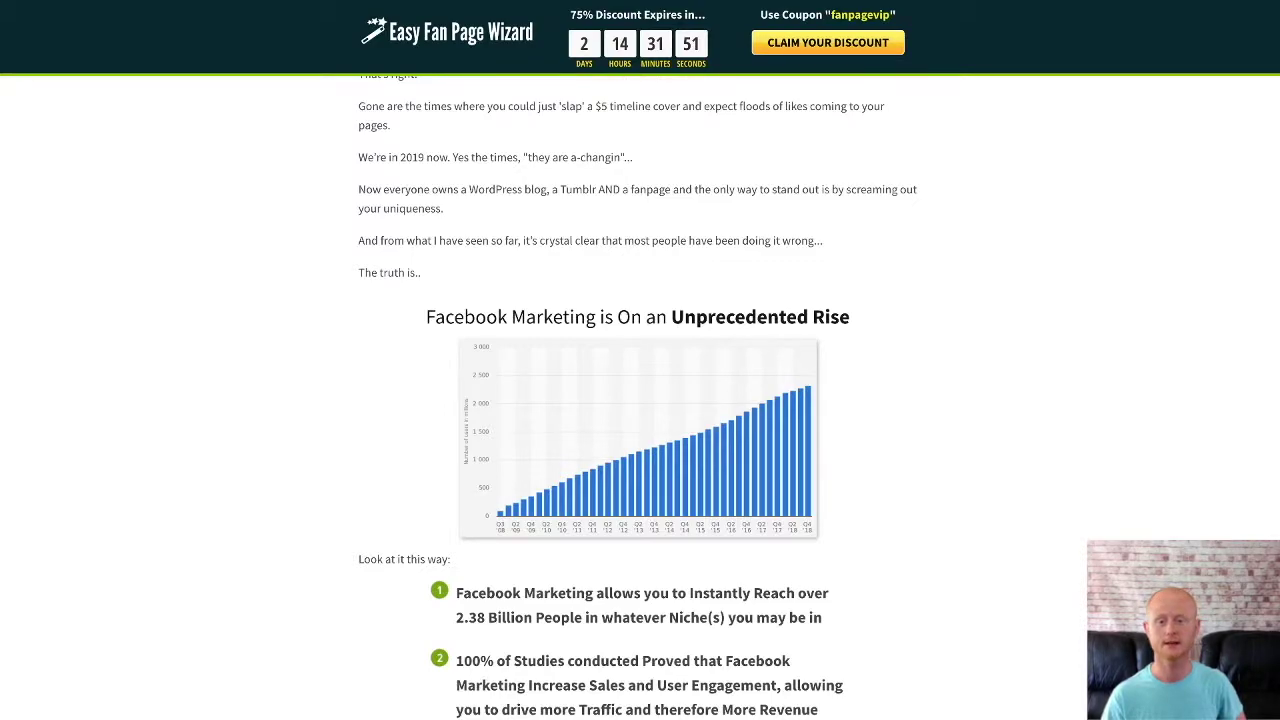
scroll(640, 400, down, 1)
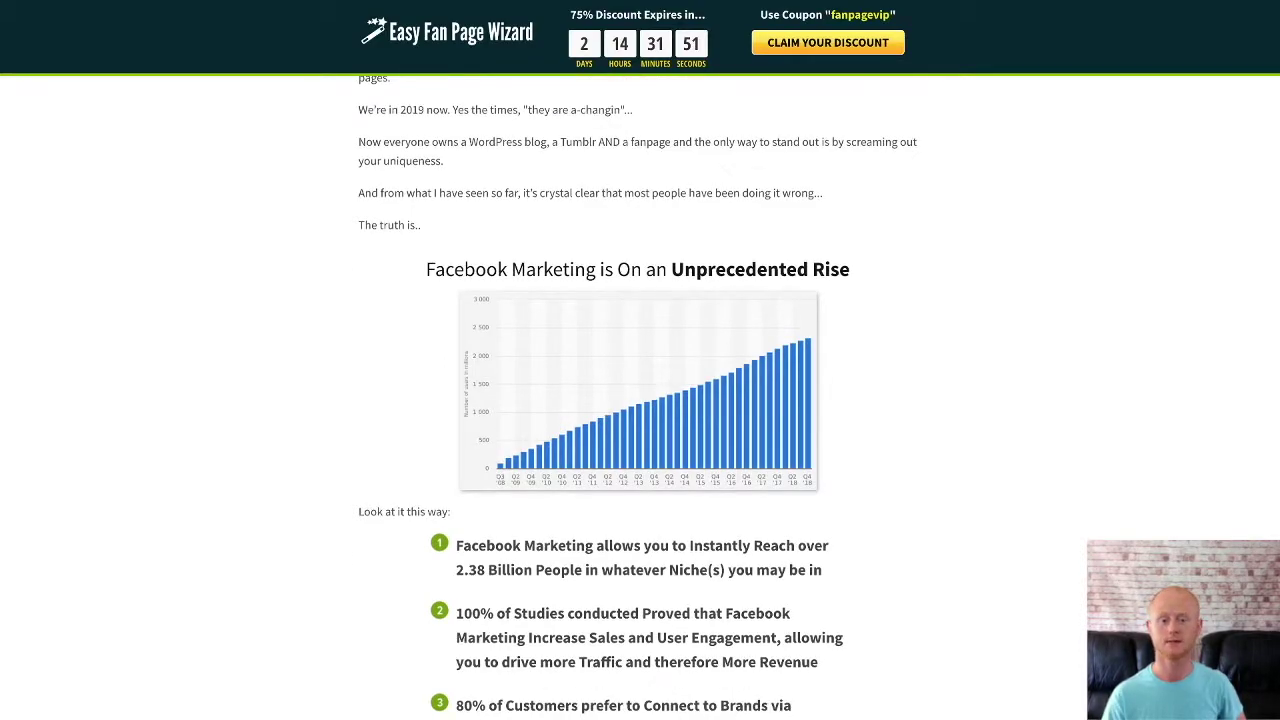
scroll(640, 400, down, 2)
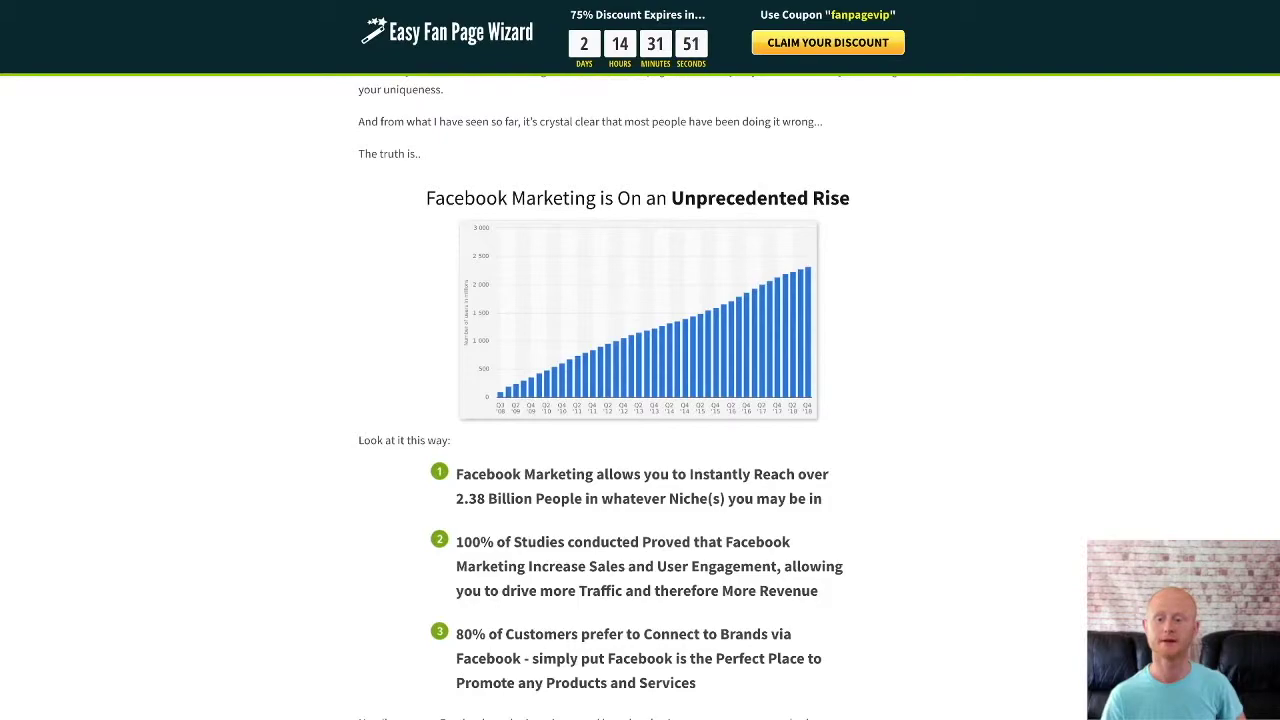
scroll(640, 400, down, 1)
scroll(640, 400, down, 2)
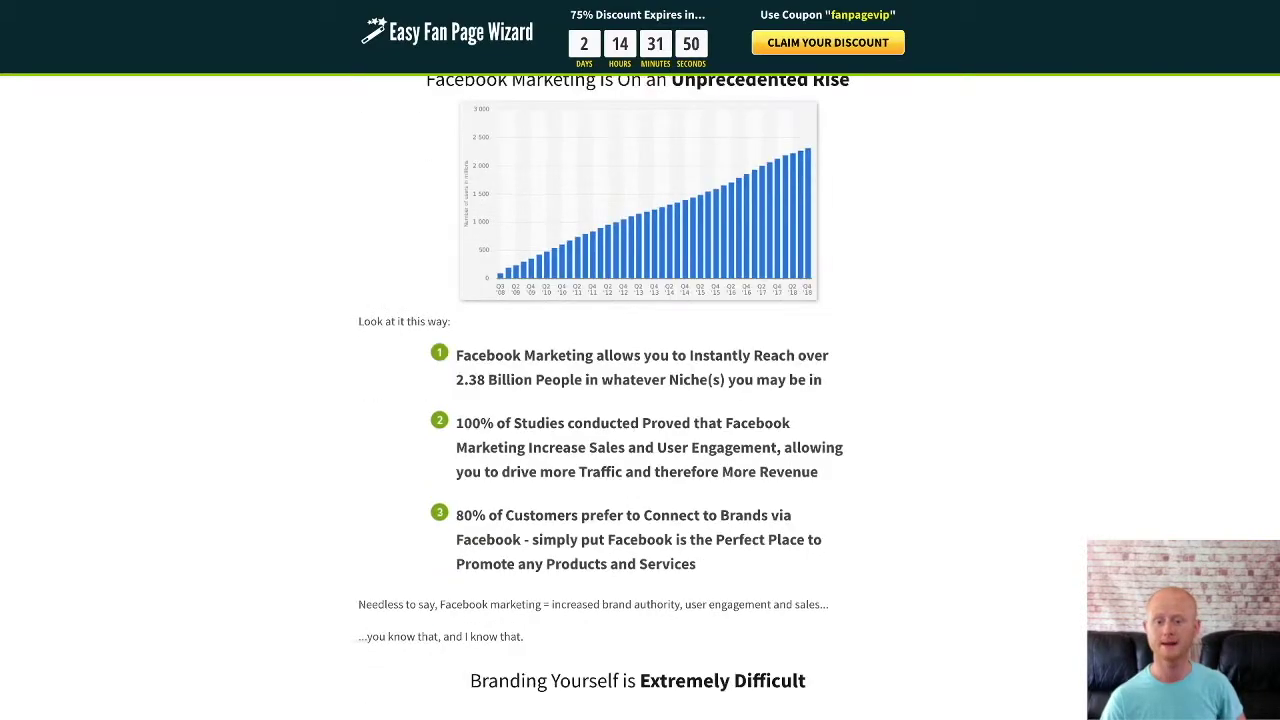
scroll(640, 400, down, 1)
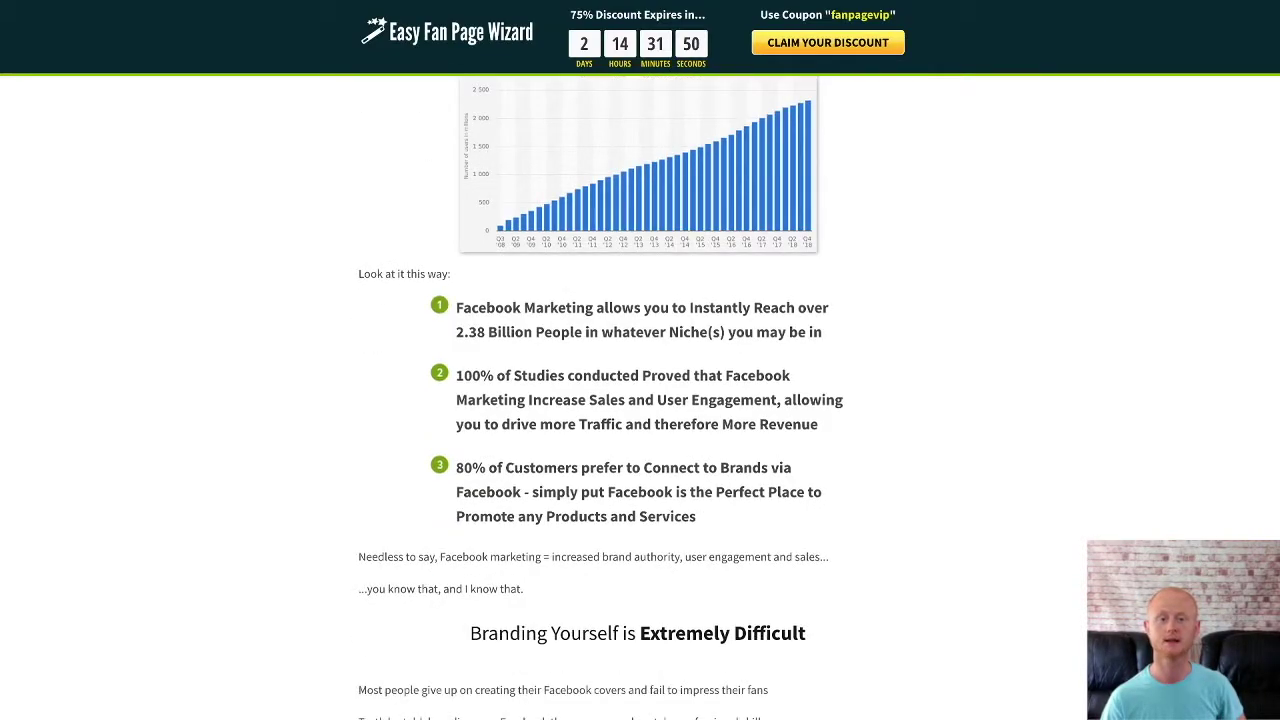
Read the section on why branding yourself on Facebook is difficult, including its example page image and design challenges.
scroll(640, 400, down, 2)
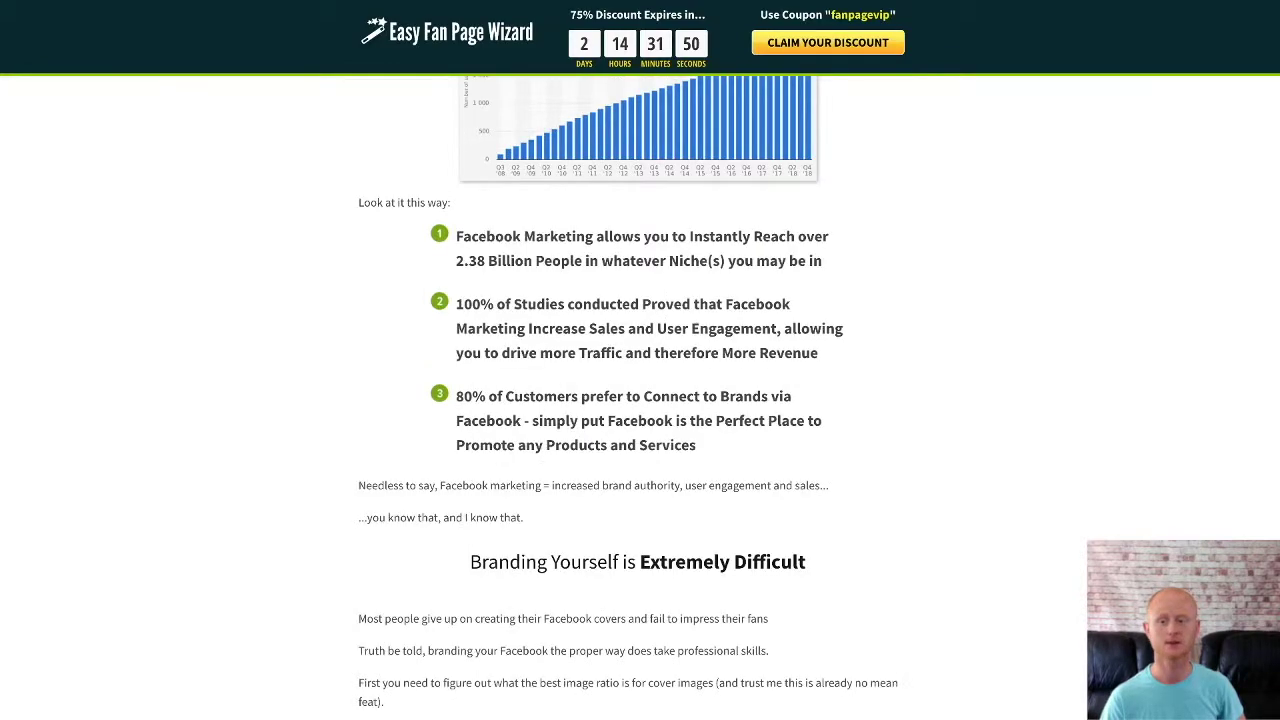
scroll(640, 400, down, 1)
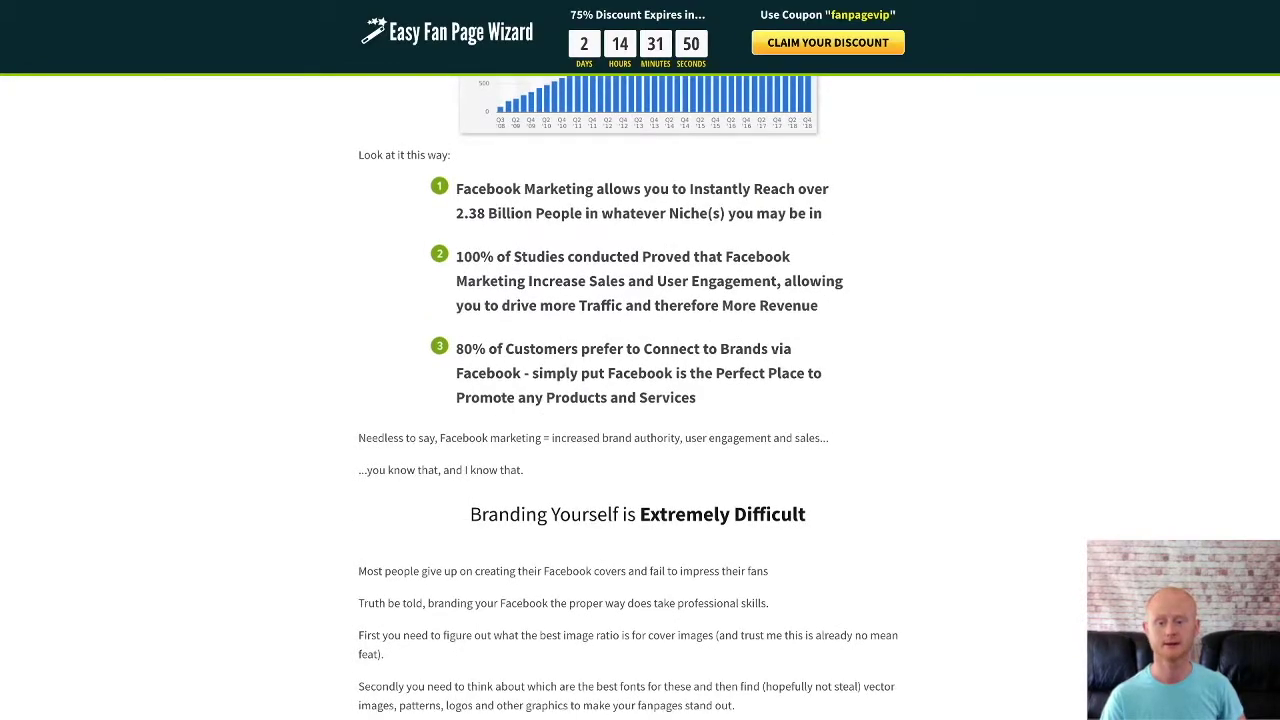
scroll(640, 400, down, 2)
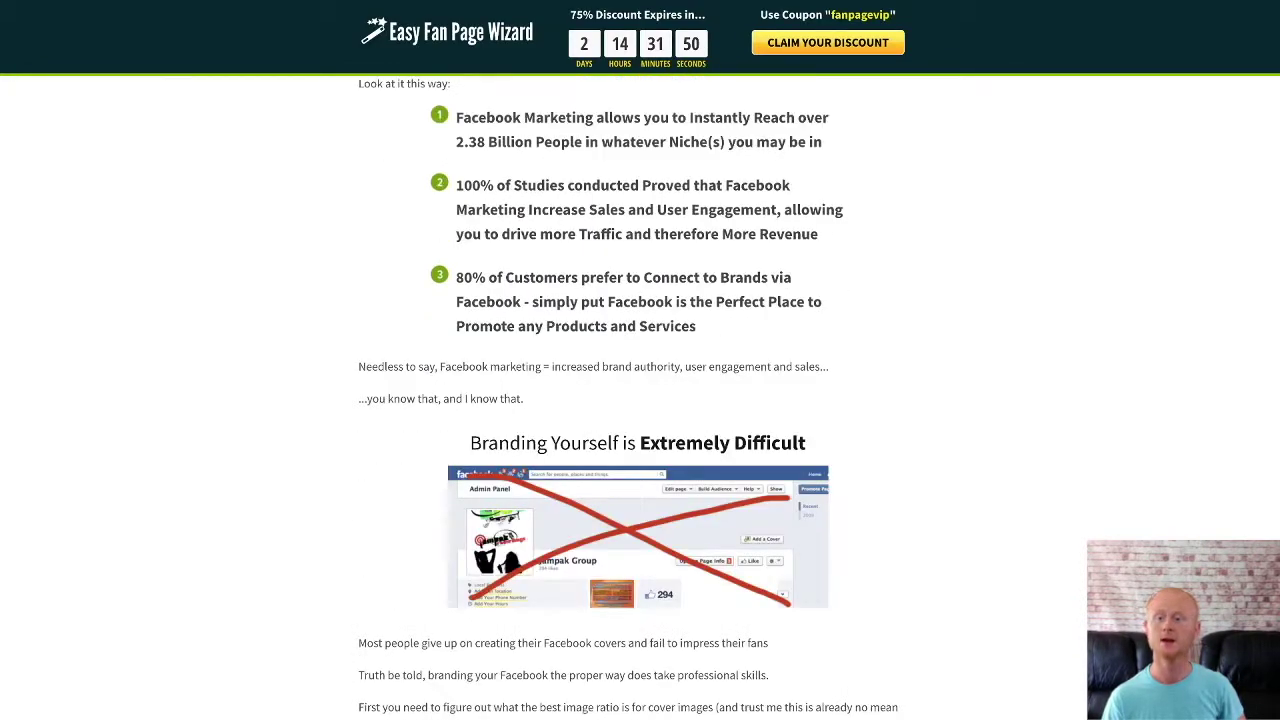
scroll(640, 400, down, 1)
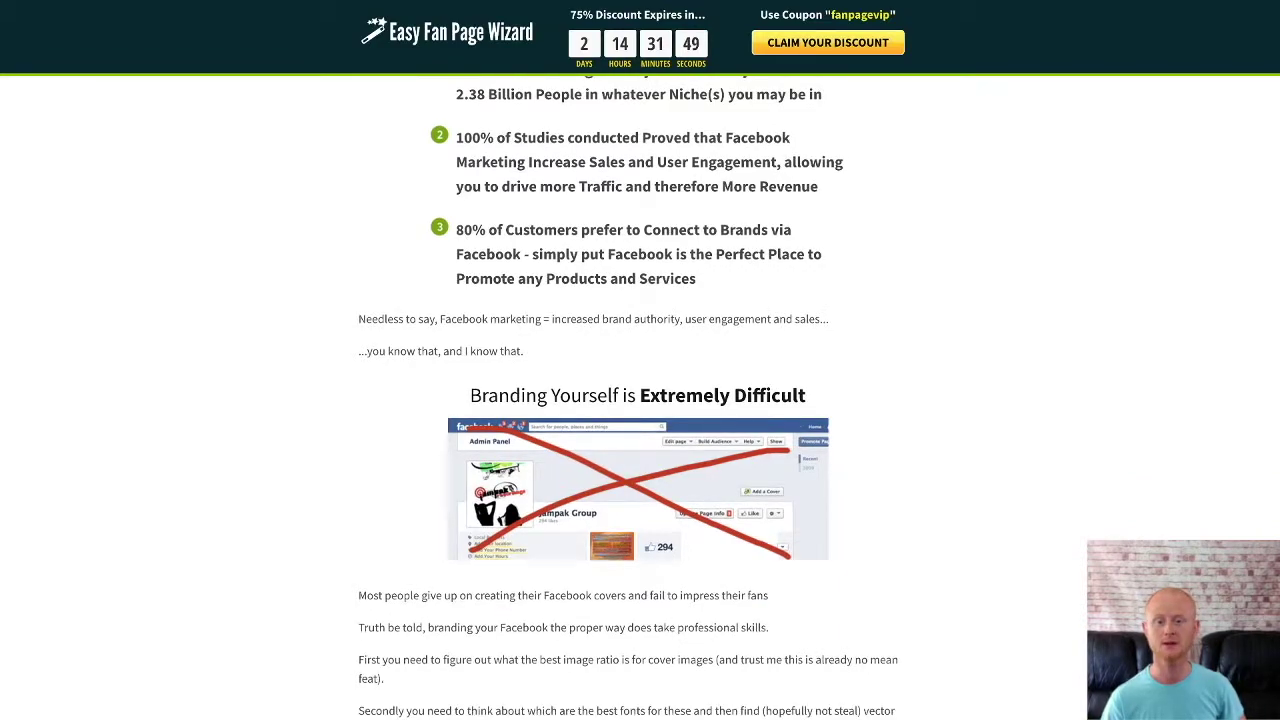
scroll(640, 400, down, 2)
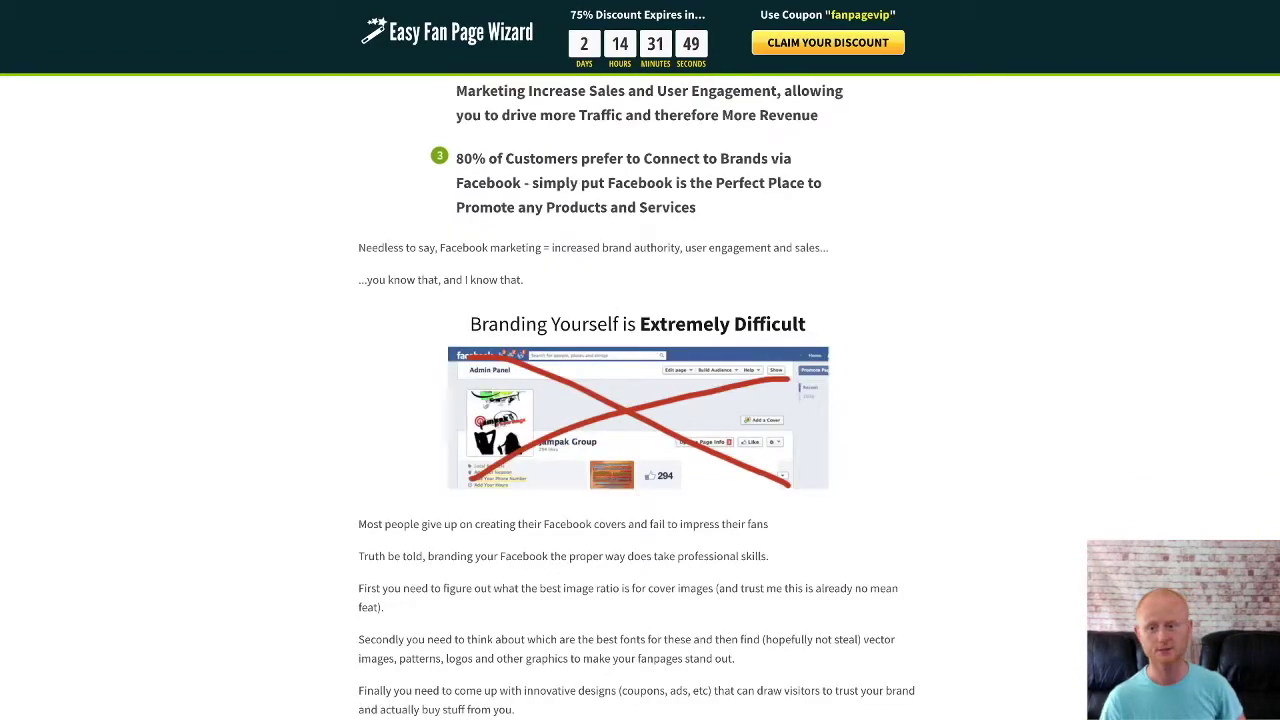
scroll(640, 400, down, 1)
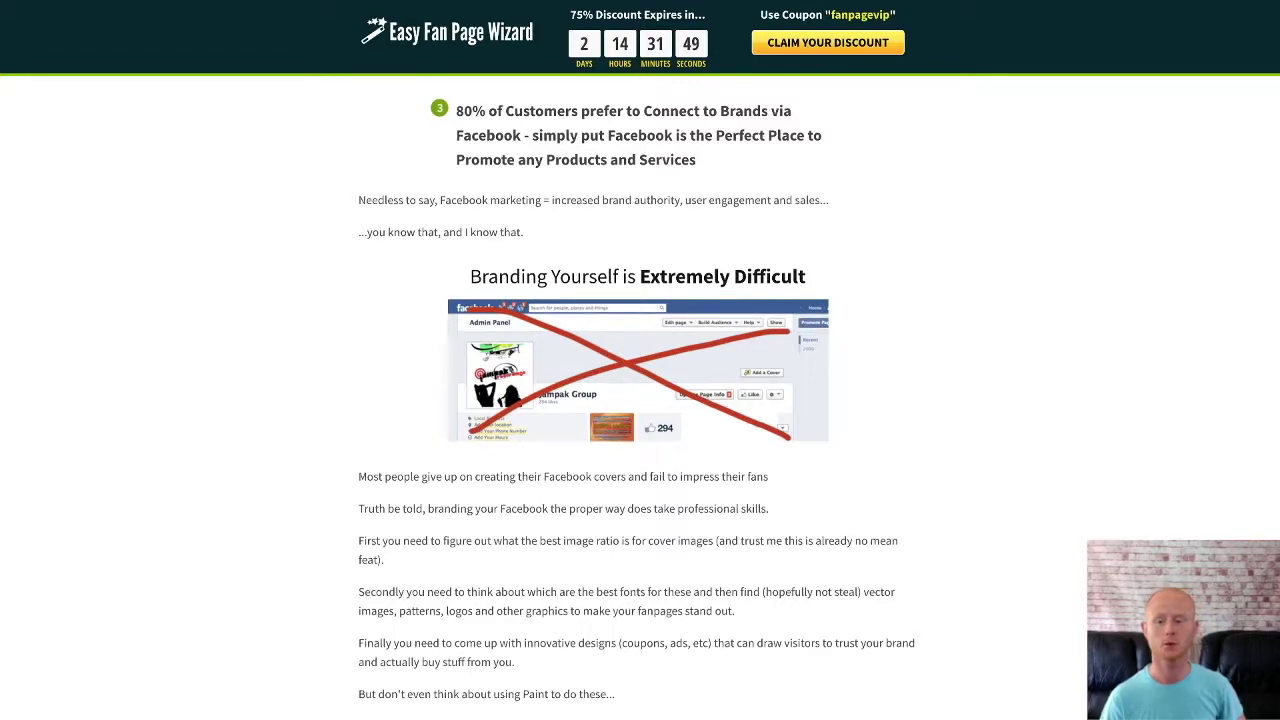
scroll(640, 400, down, 2)
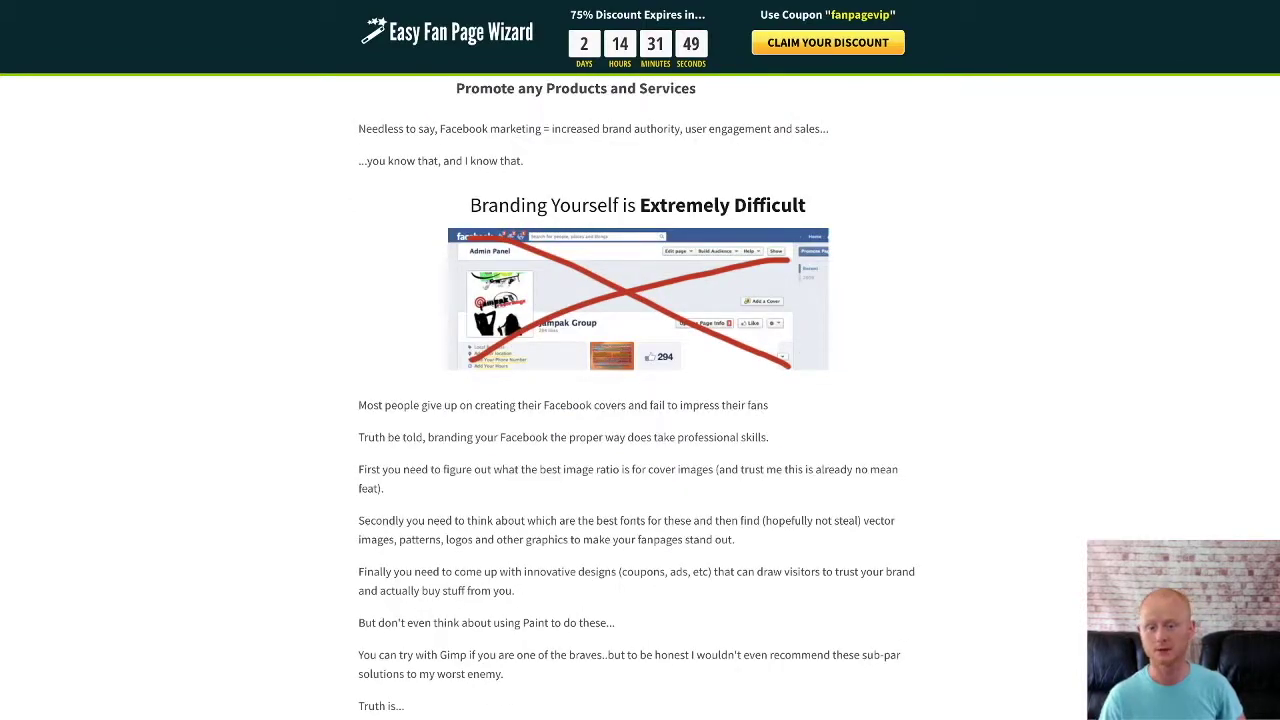
scroll(640, 400, down, 2)
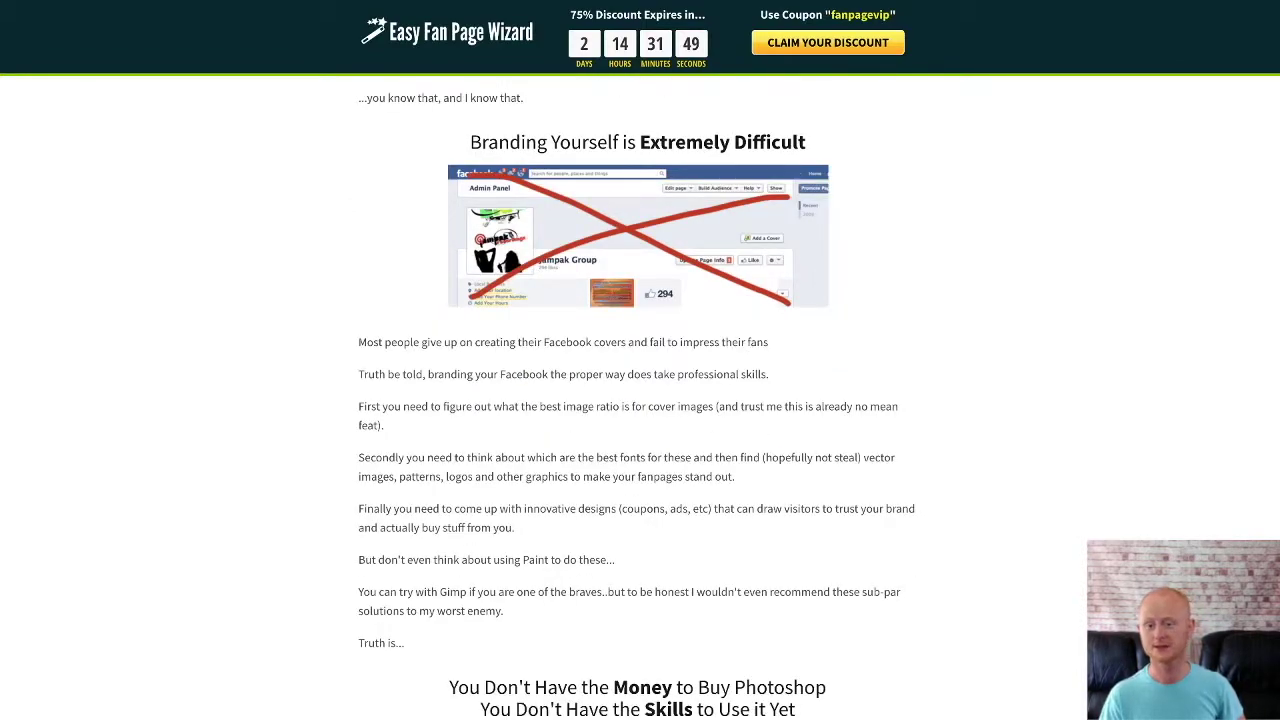
Read the section on lacking the money, skills and time for Photoshop, including the Fiverr and professional designer alternatives.
scroll(640, 400, down, 2)
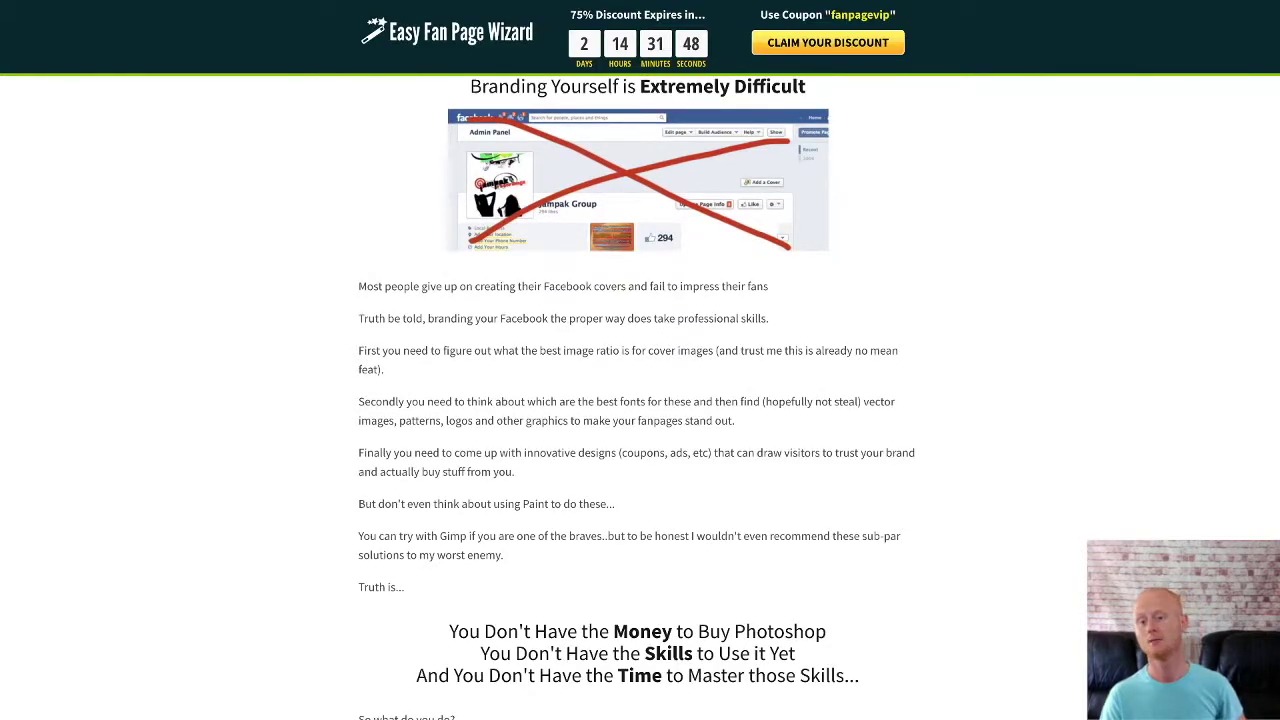
scroll(640, 400, down, 2)
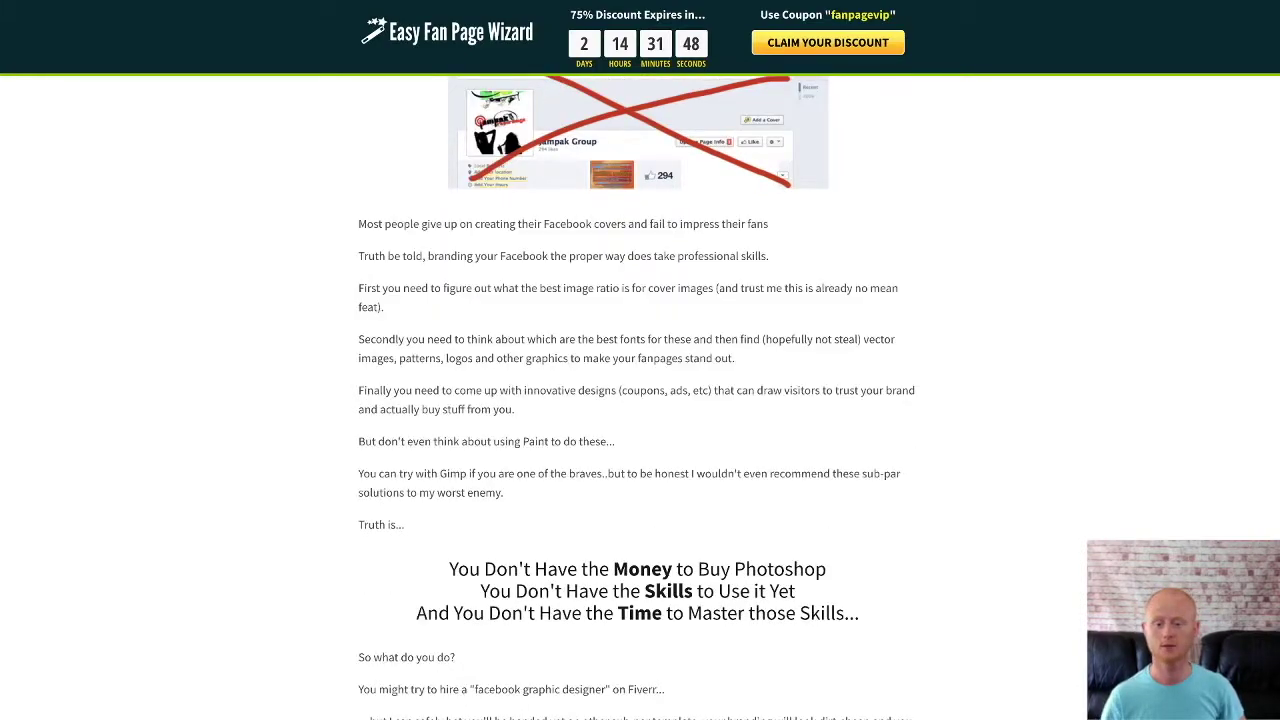
scroll(640, 400, down, 2)
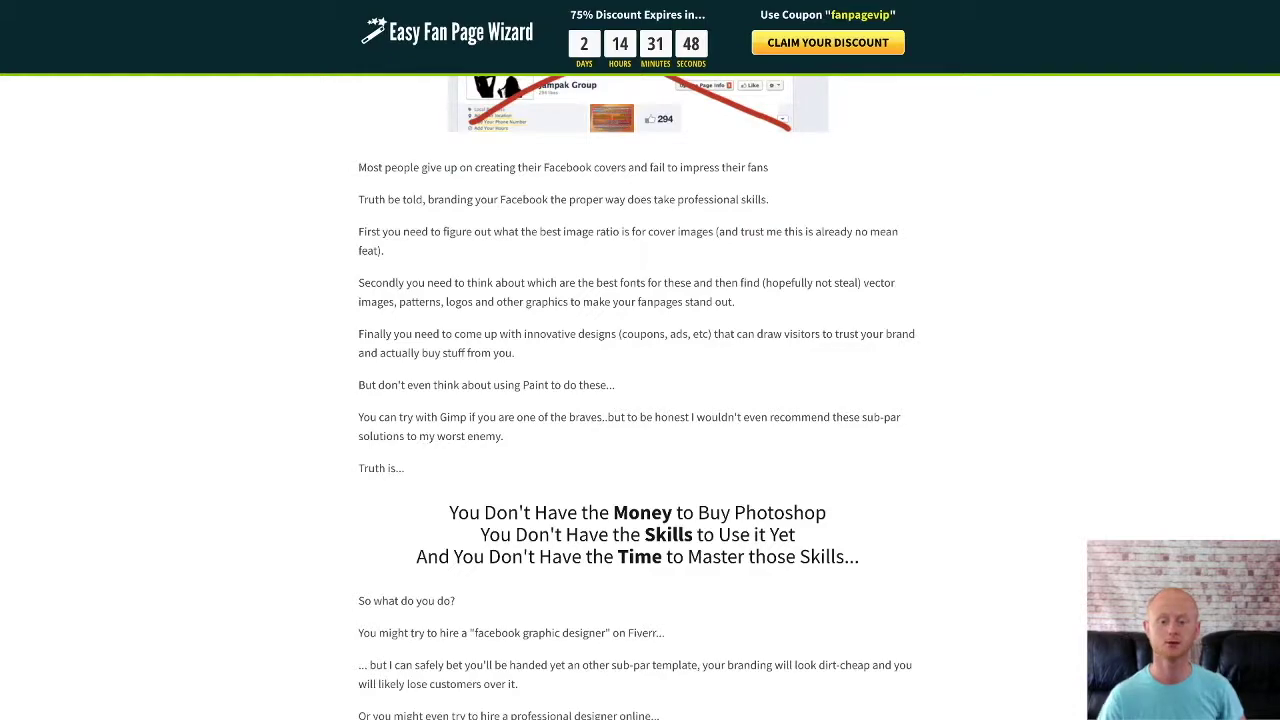
scroll(640, 400, down, 2)
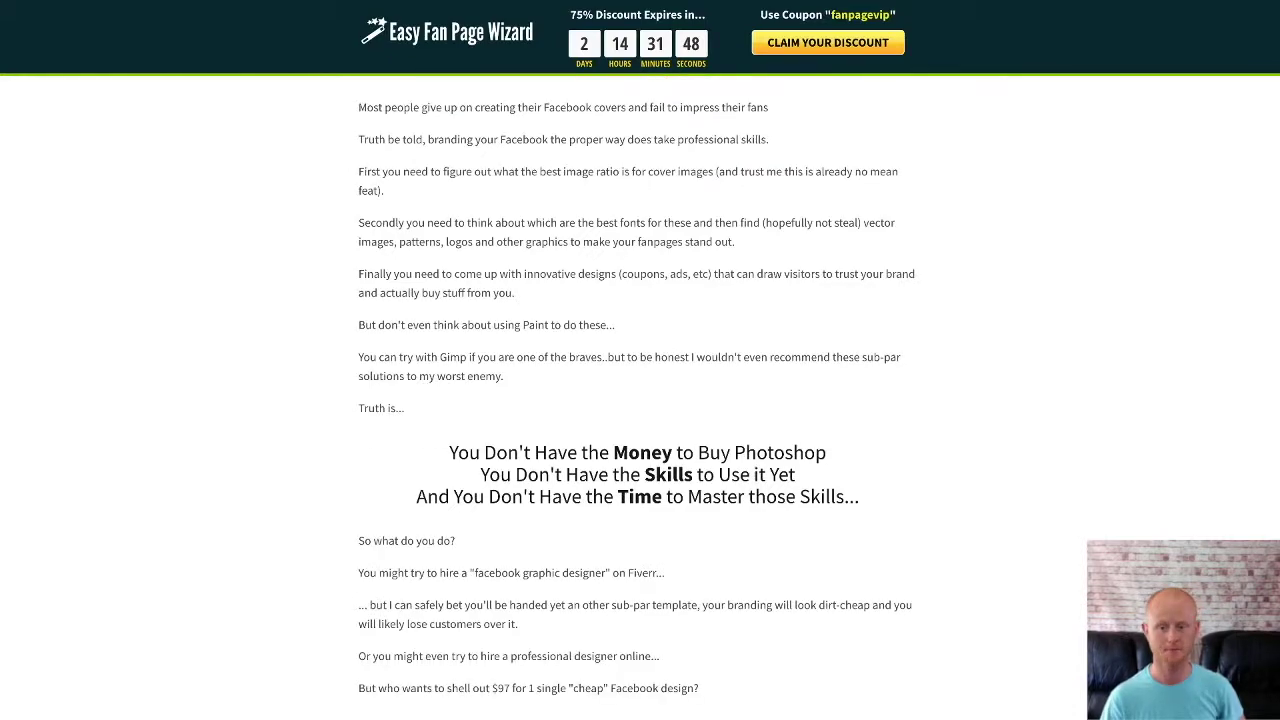
scroll(640, 400, down, 2)
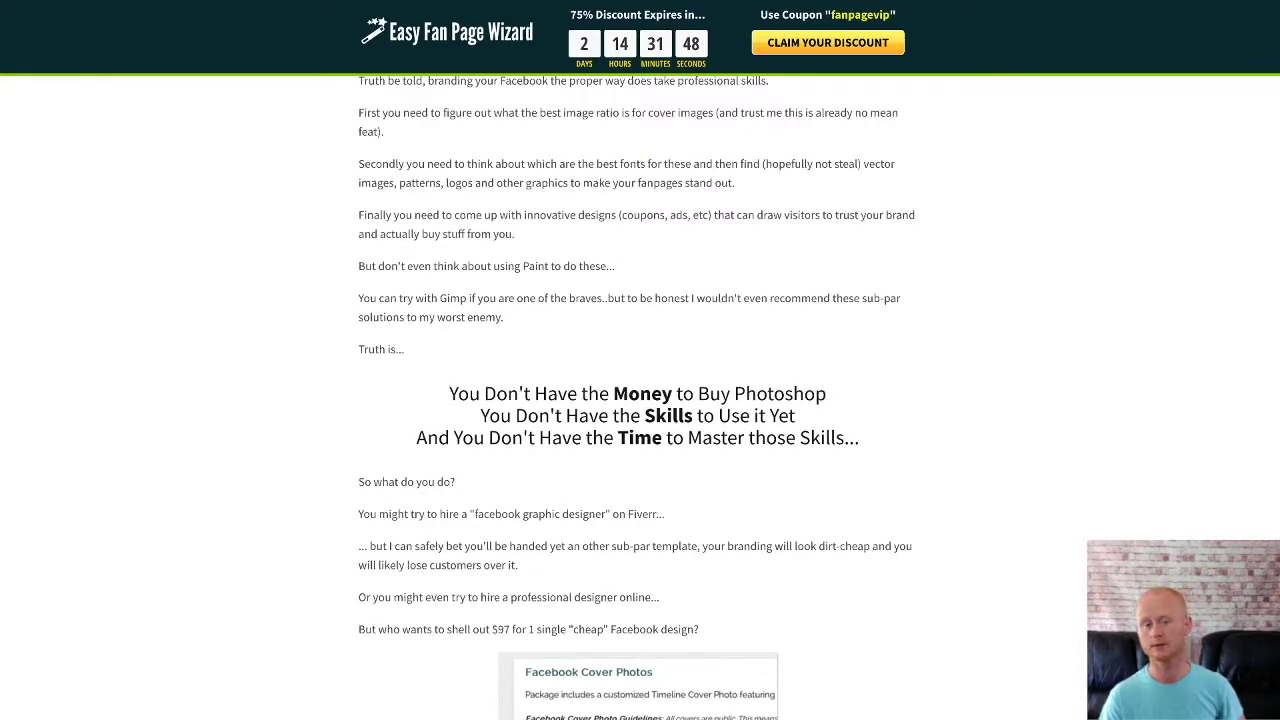
scroll(640, 400, down, 2)
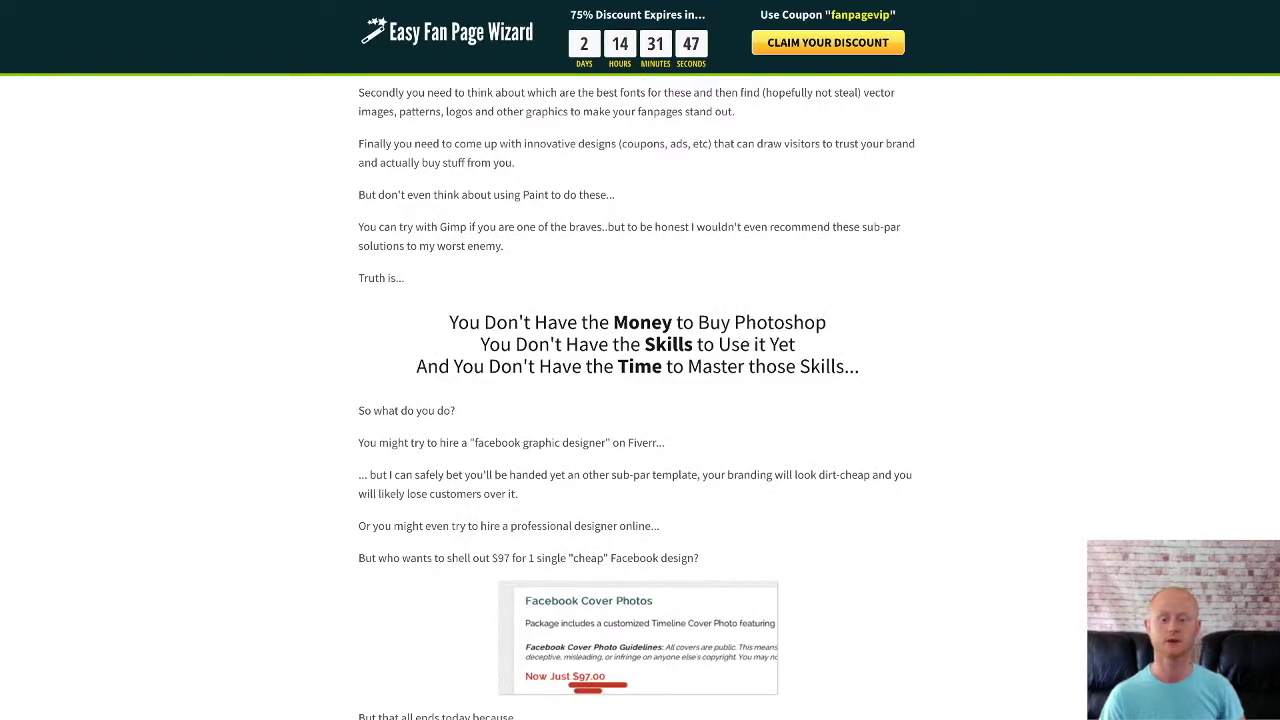
scroll(640, 400, down, 2)
scroll(640, 400, down, 2)
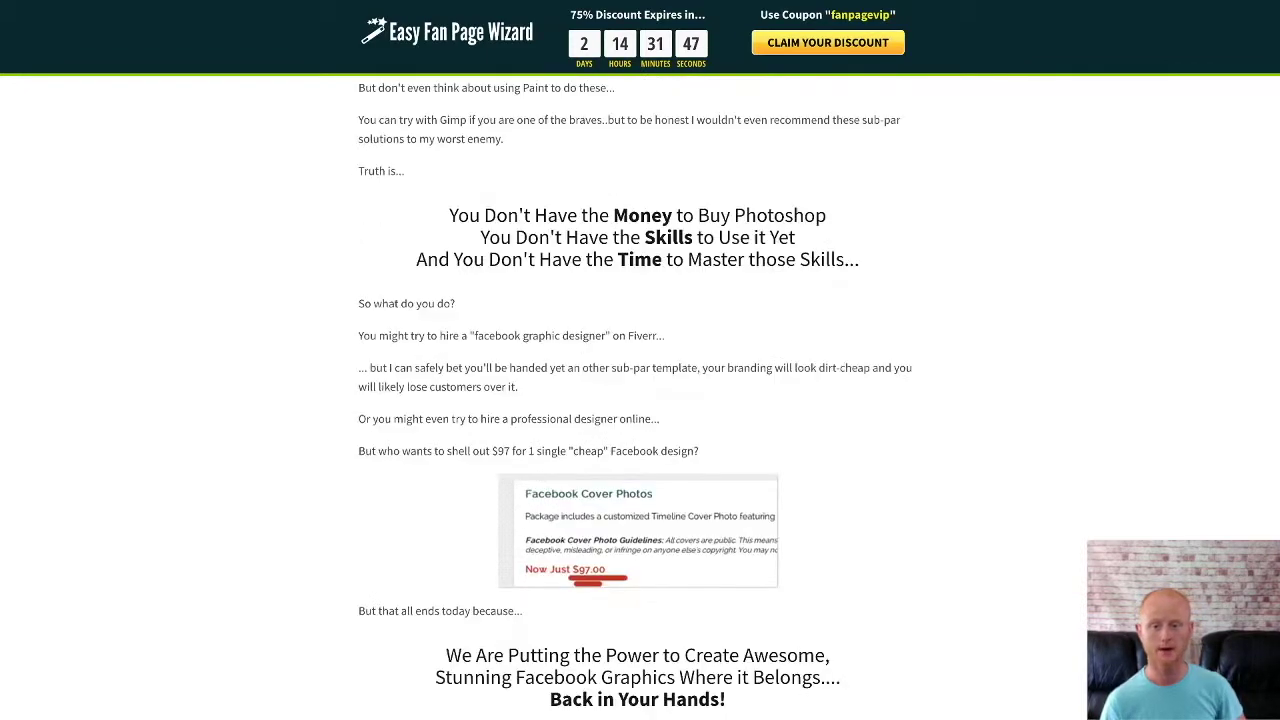
scroll(640, 400, down, 2)
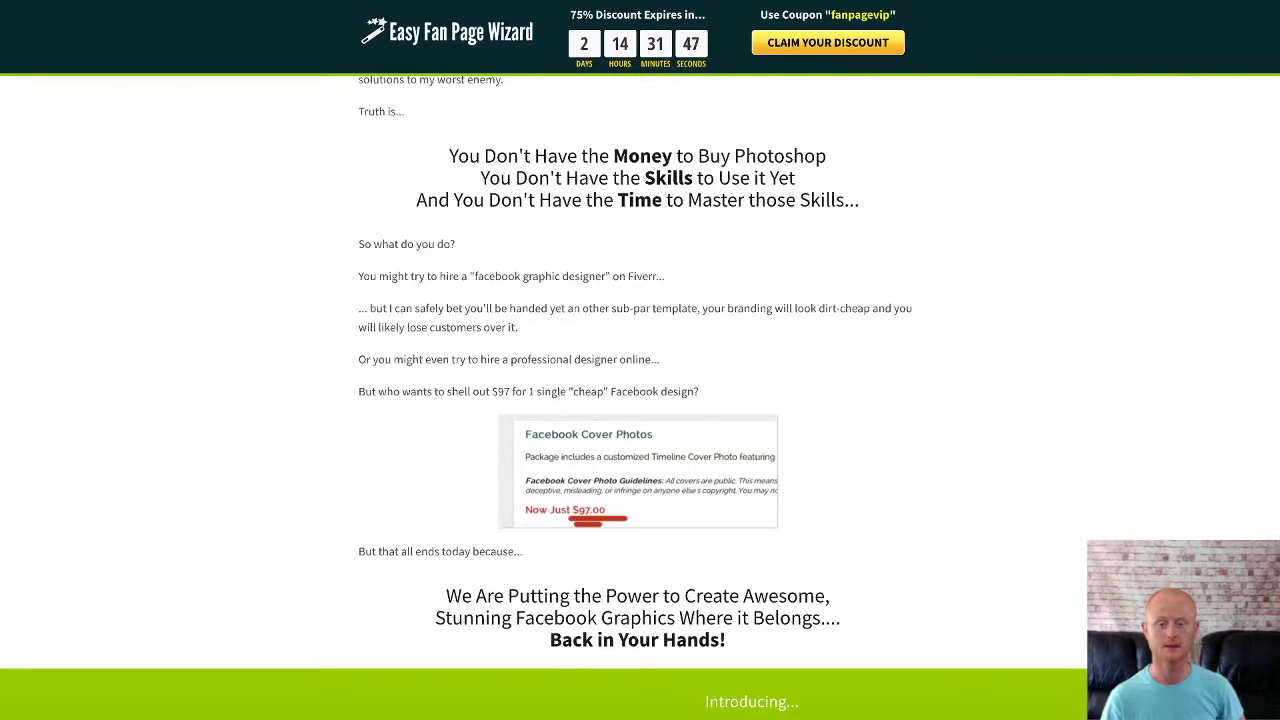
scroll(640, 400, down, 2)
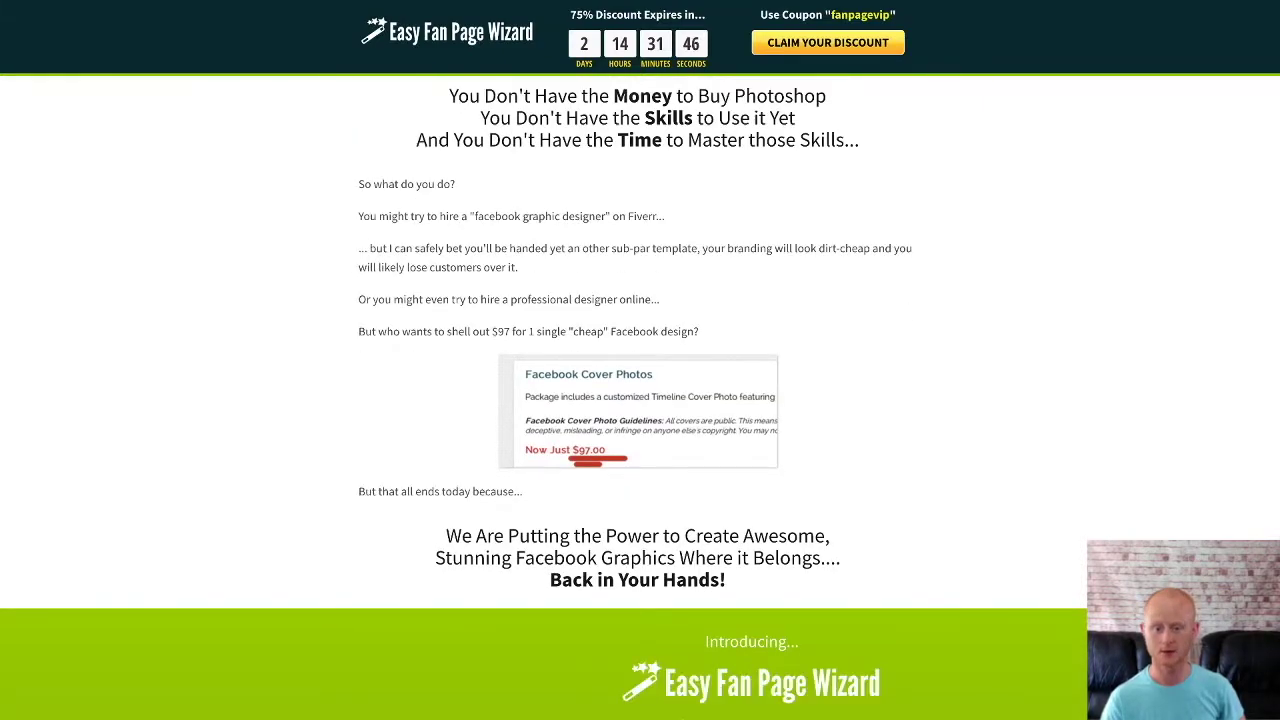
Review the Easy Fan Page Wizard introduction, including its feature checklist, four selling points and online access description.
scroll(640, 400, down, 2)
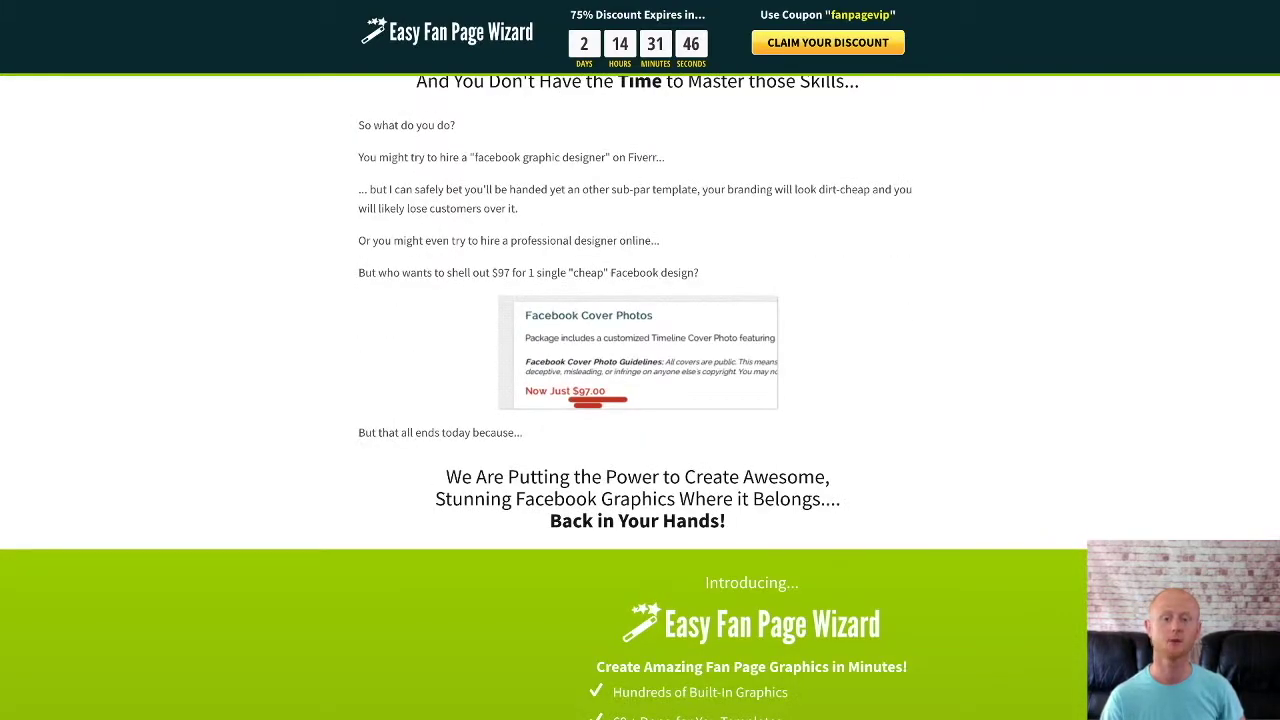
scroll(640, 400, down, 2)
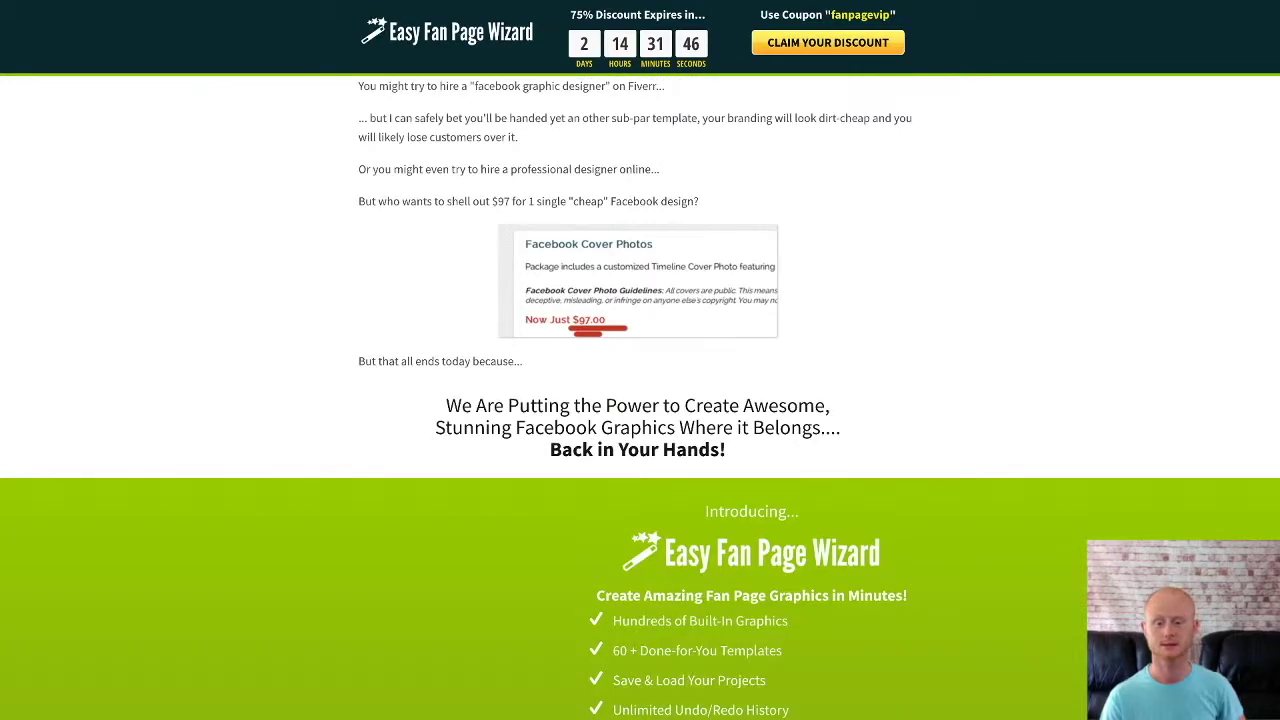
scroll(640, 400, down, 2)
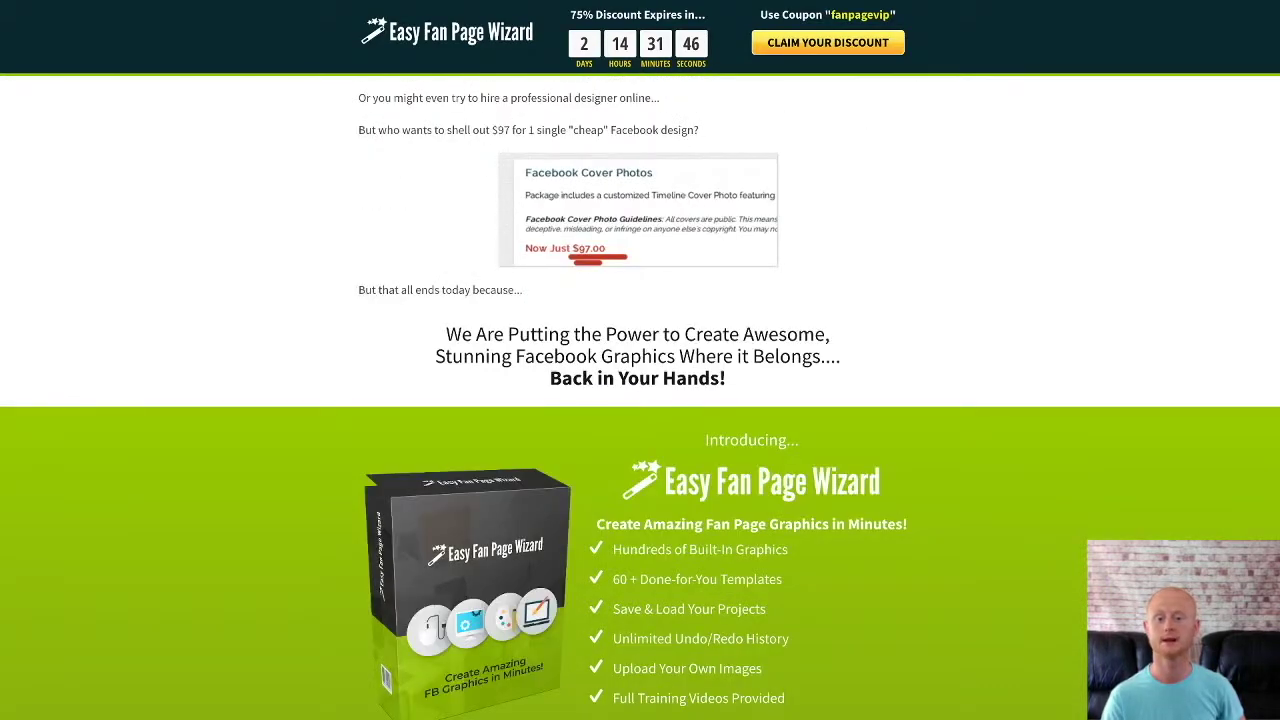
scroll(640, 400, down, 2)
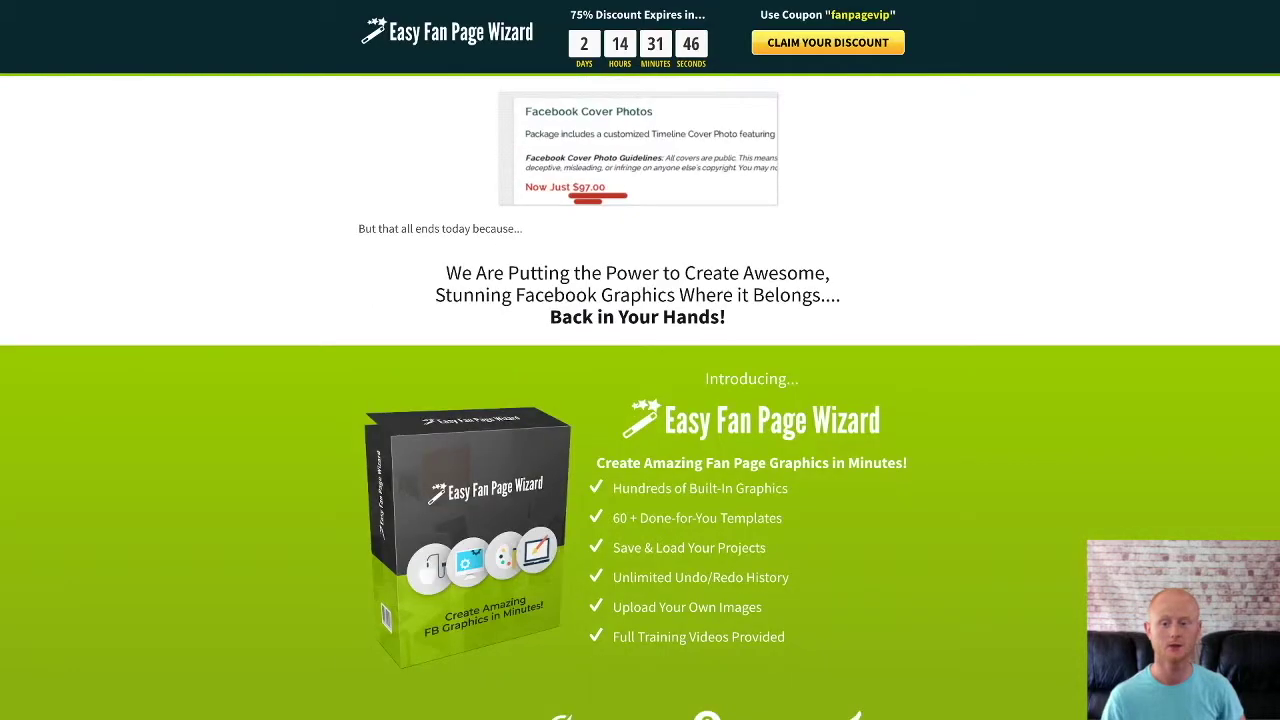
scroll(640, 400, down, 2)
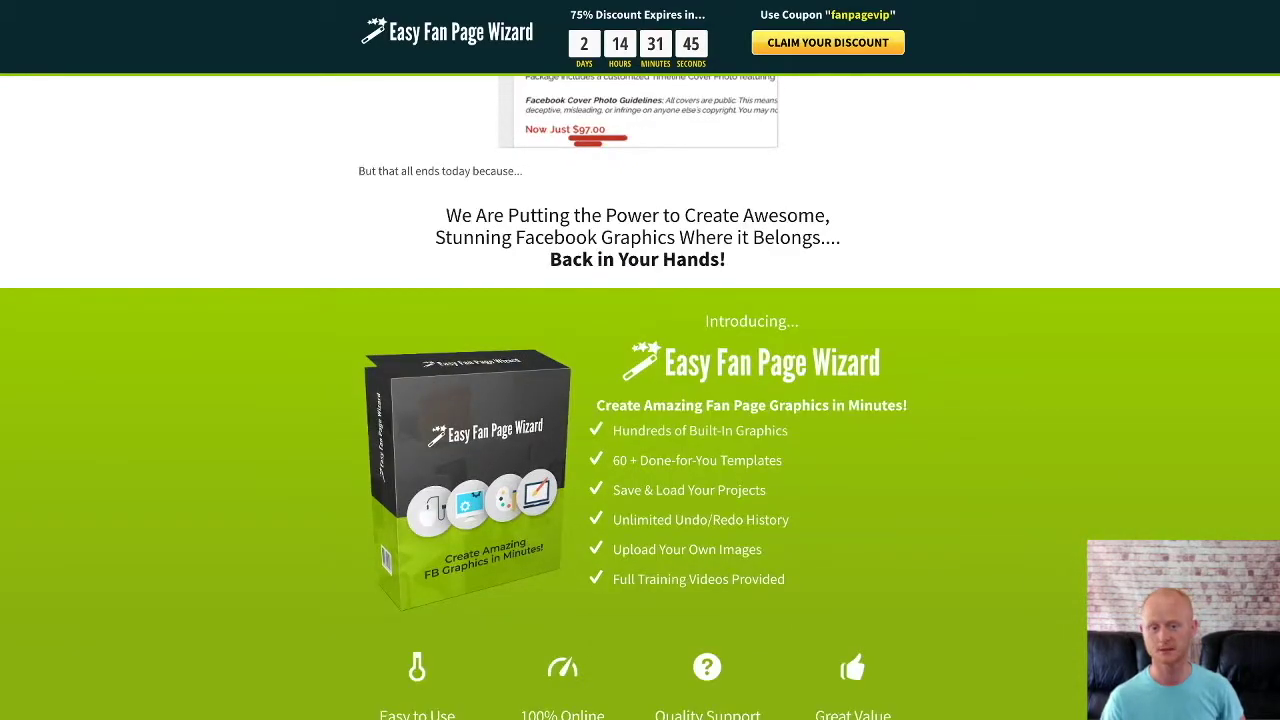
scroll(640, 400, down, 2)
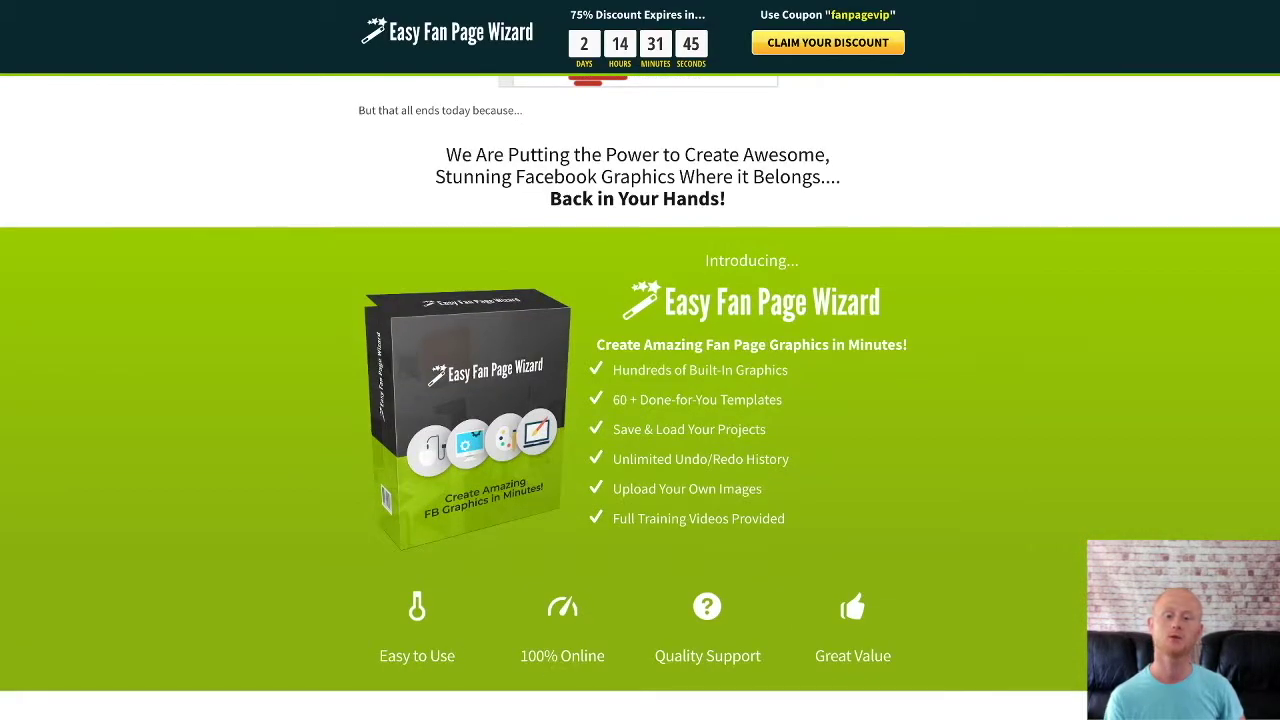
scroll(640, 400, down, 2)
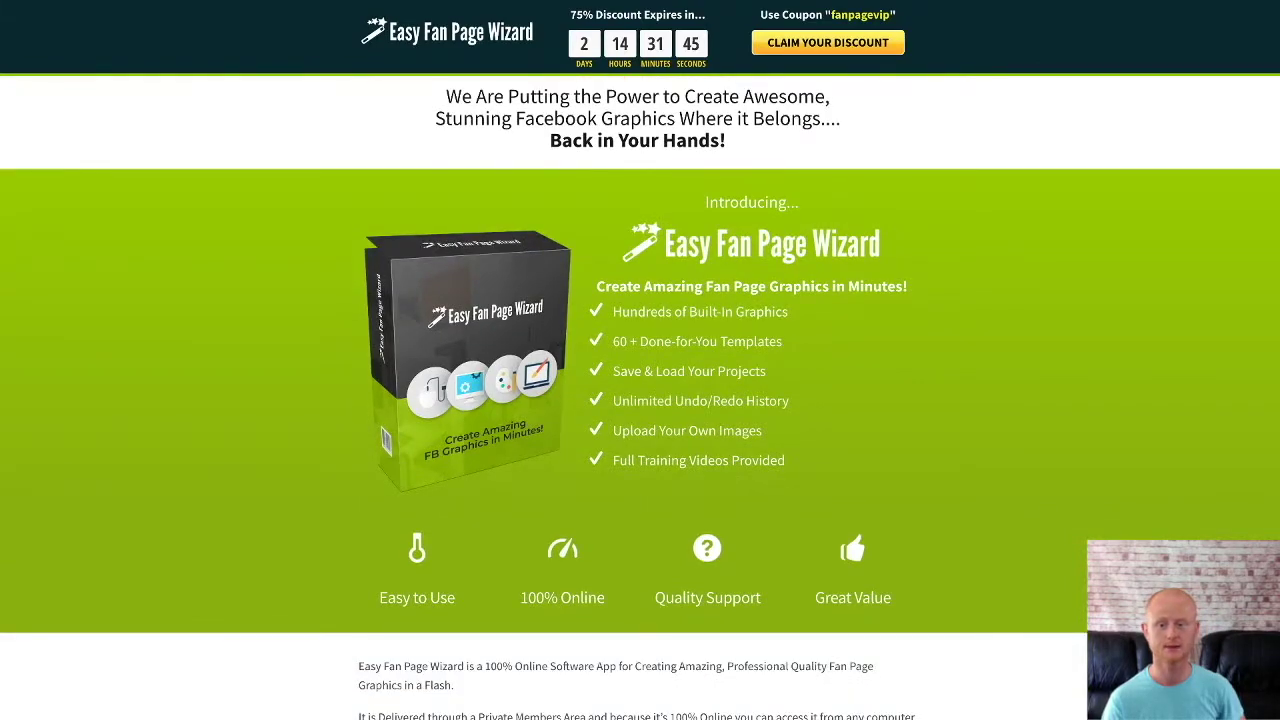
scroll(640, 400, down, 2)
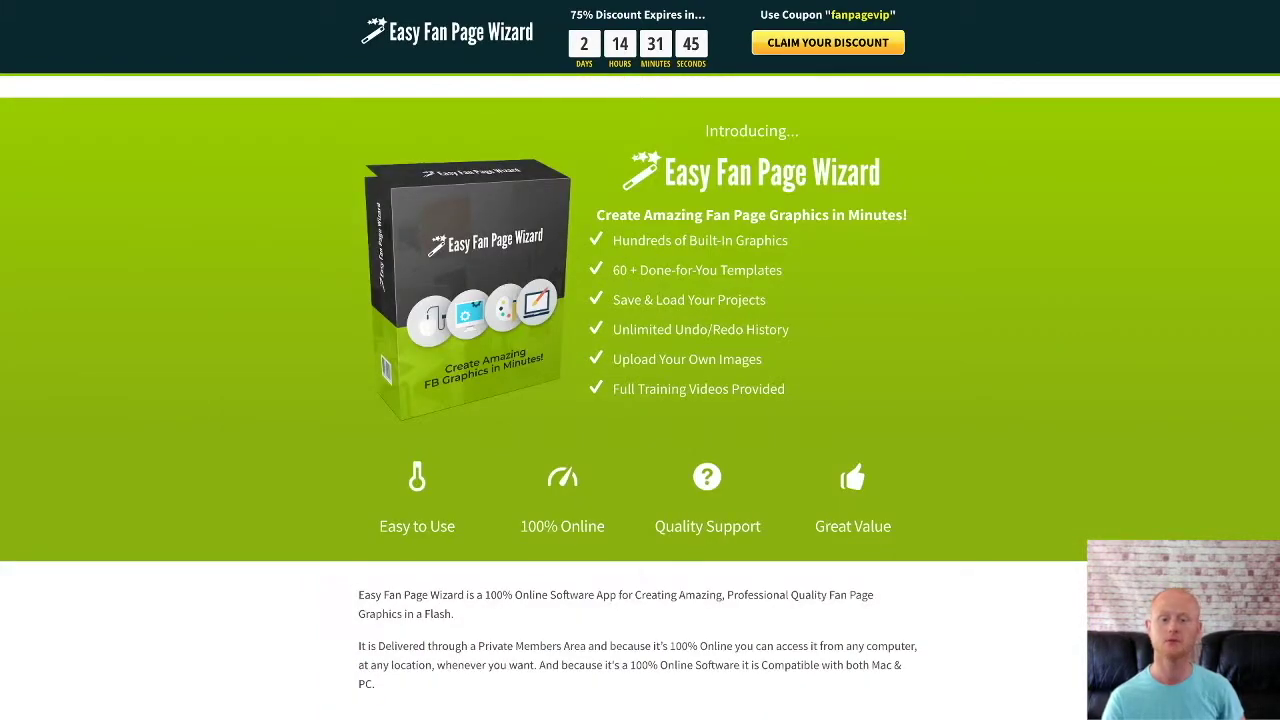
scroll(640, 400, down, 2)
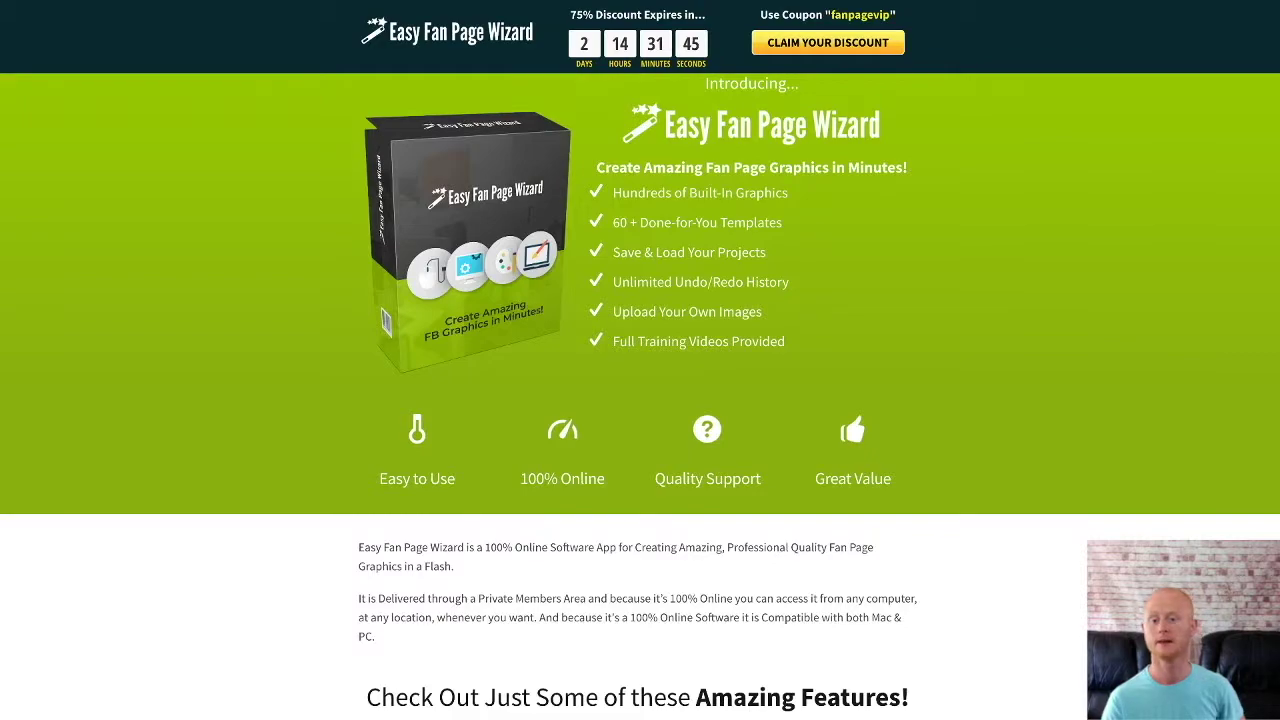
scroll(640, 400, down, 2)
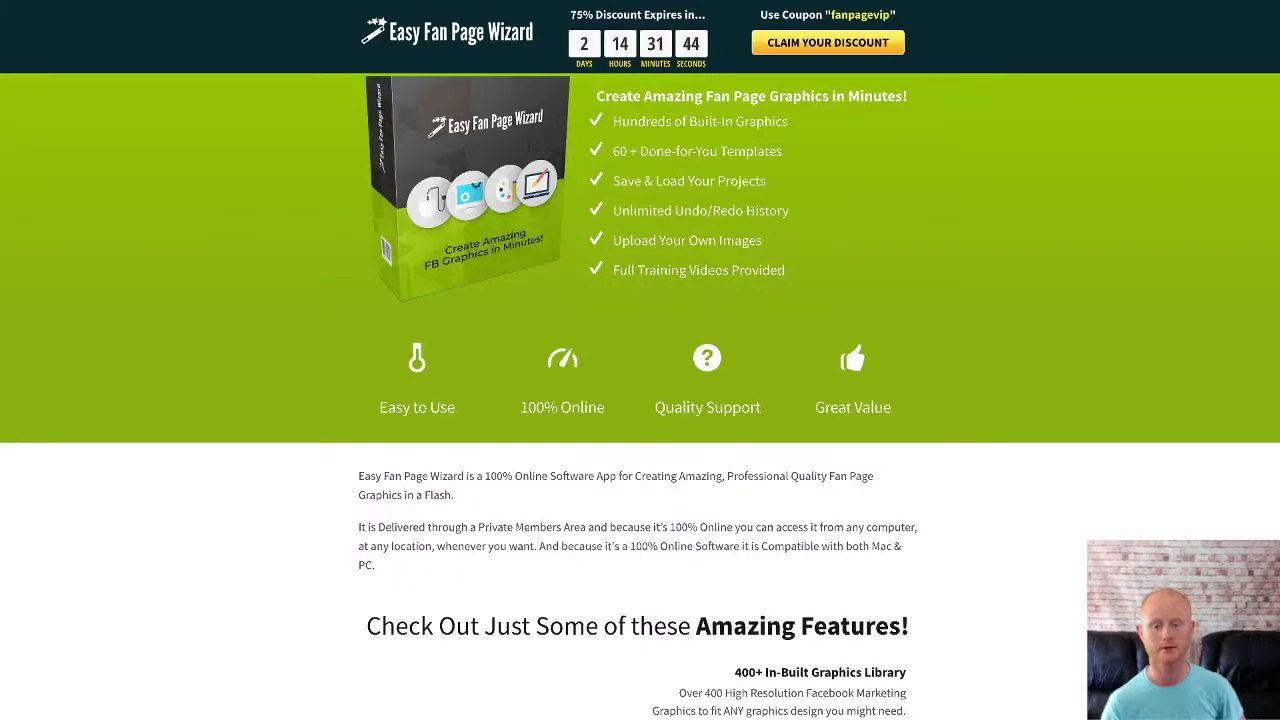
Examine the Amazing Features section's entries on the in-built graphics library, done-for-you templates and adding text.
scroll(640, 400, down, 2)
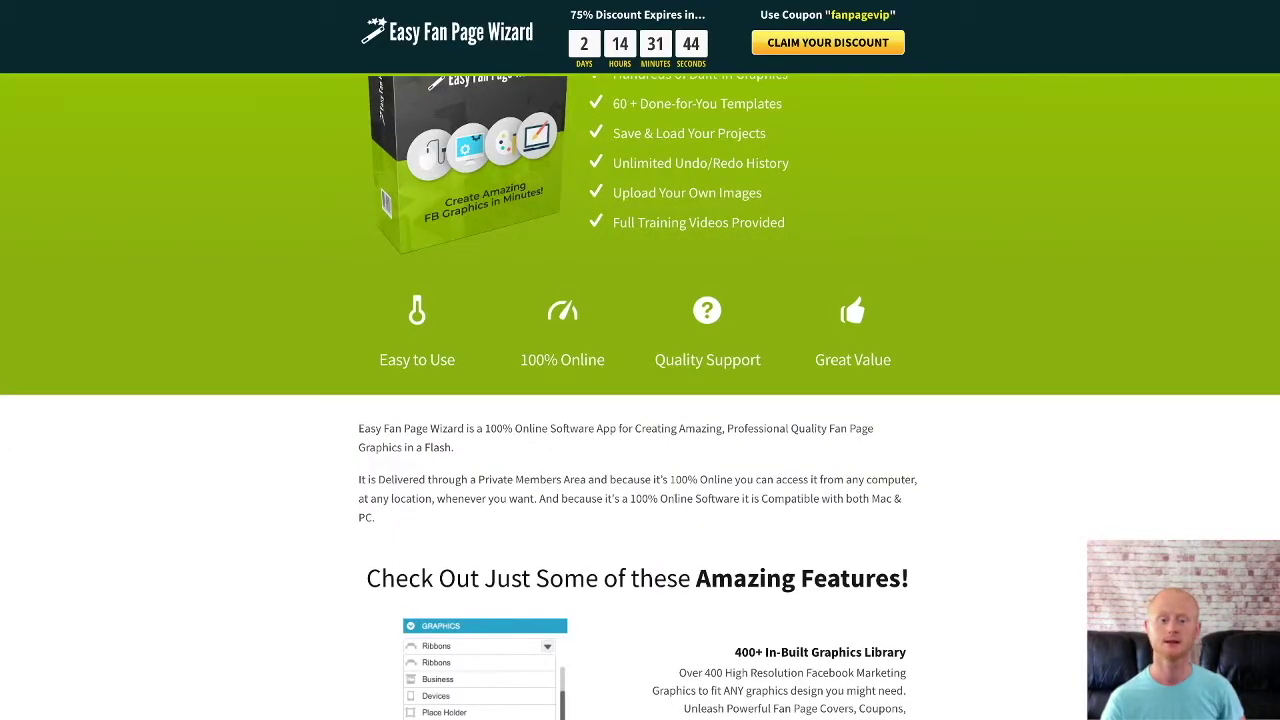
scroll(640, 400, down, 2)
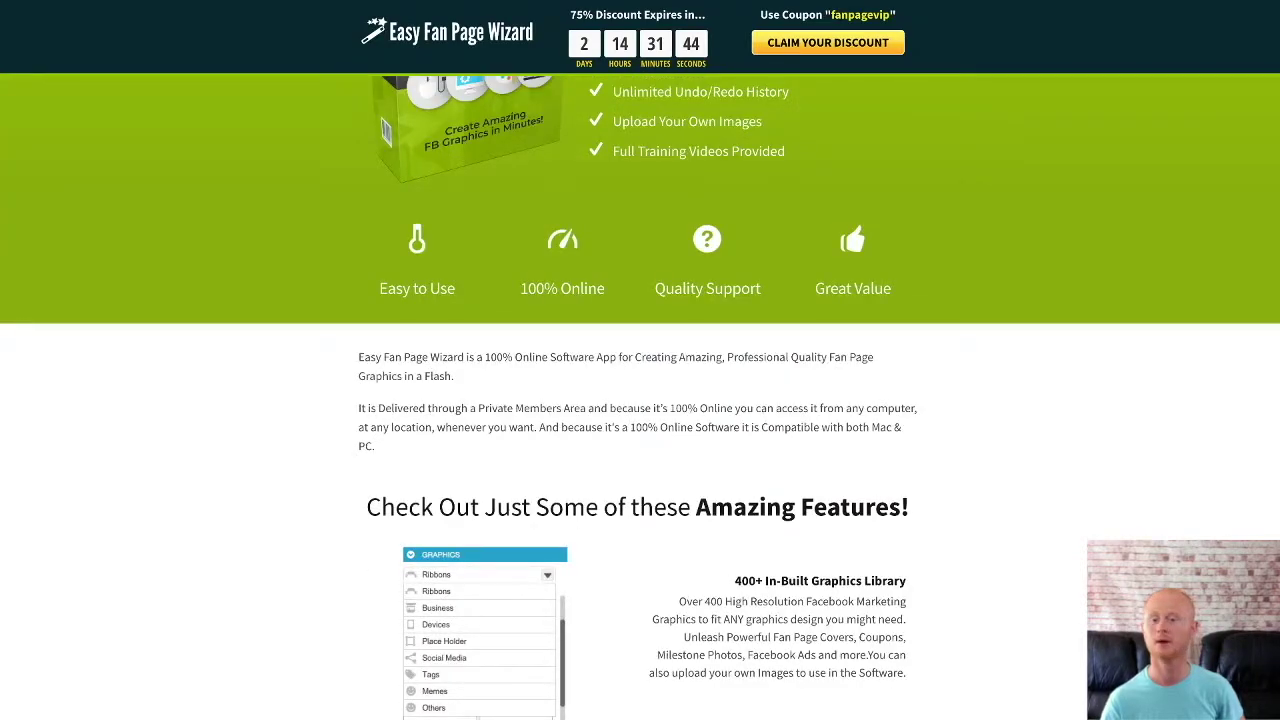
scroll(640, 400, down, 1)
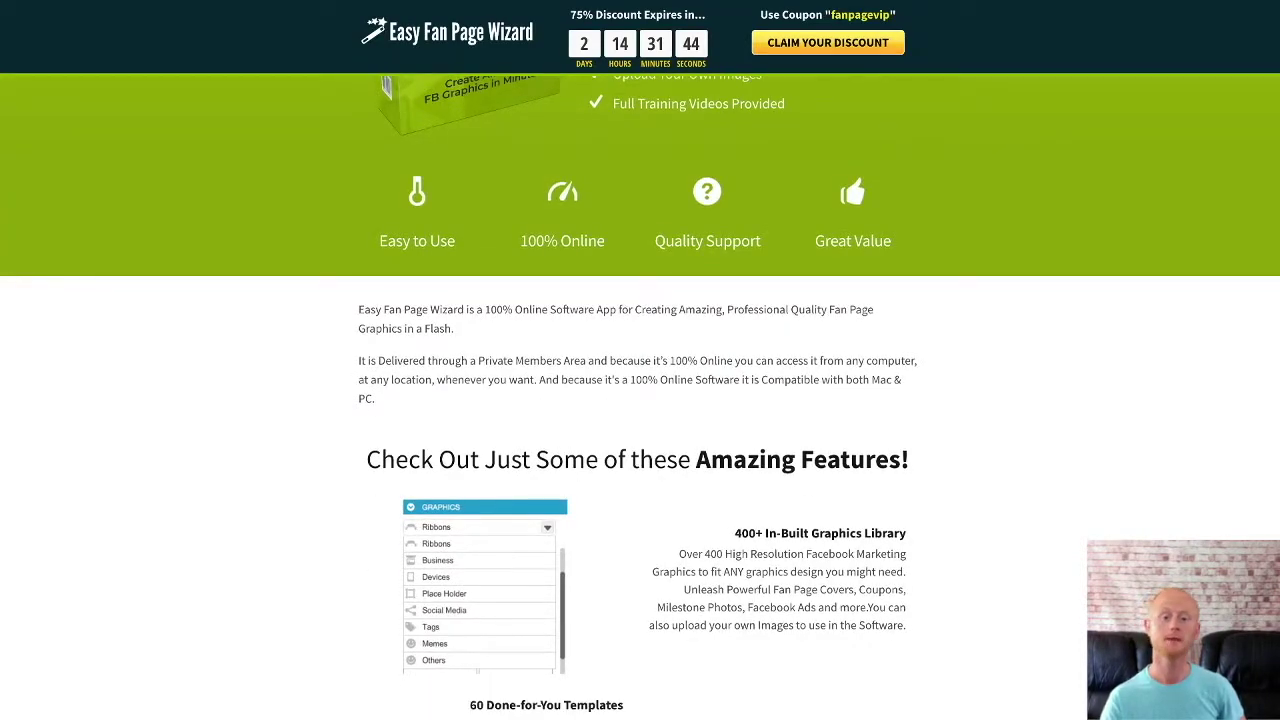
scroll(640, 400, down, 2)
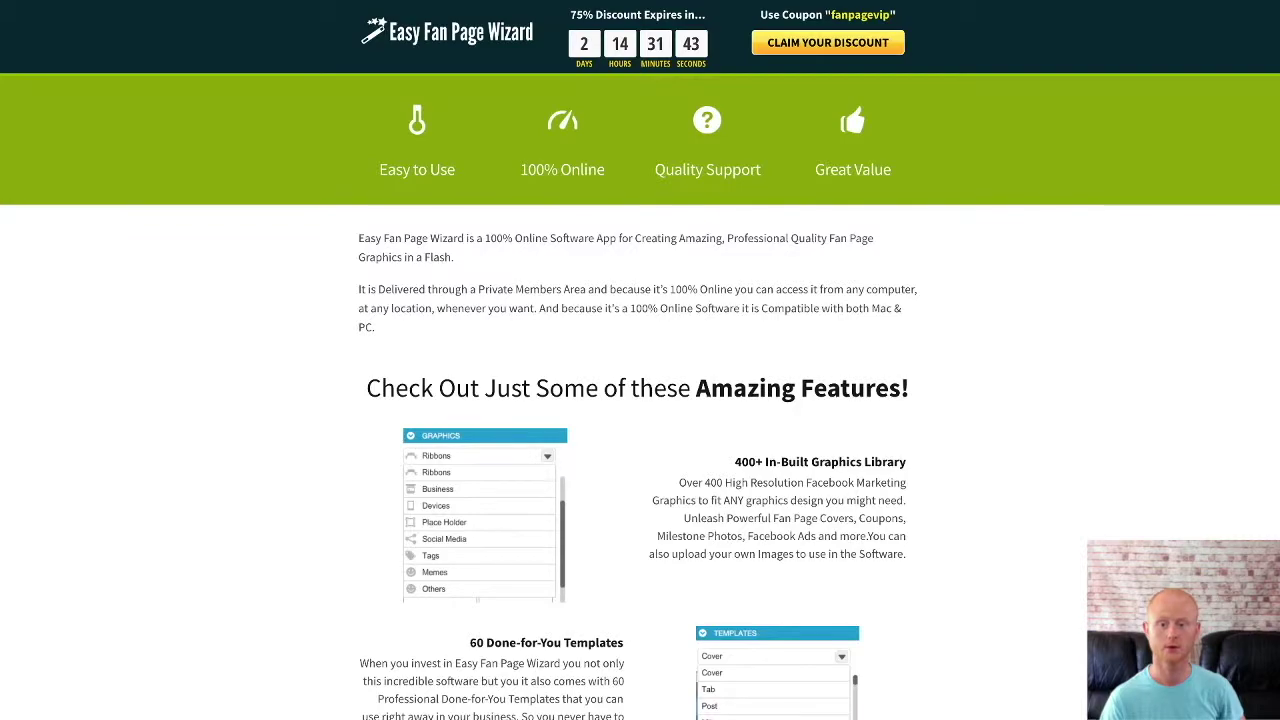
scroll(640, 400, down, 2)
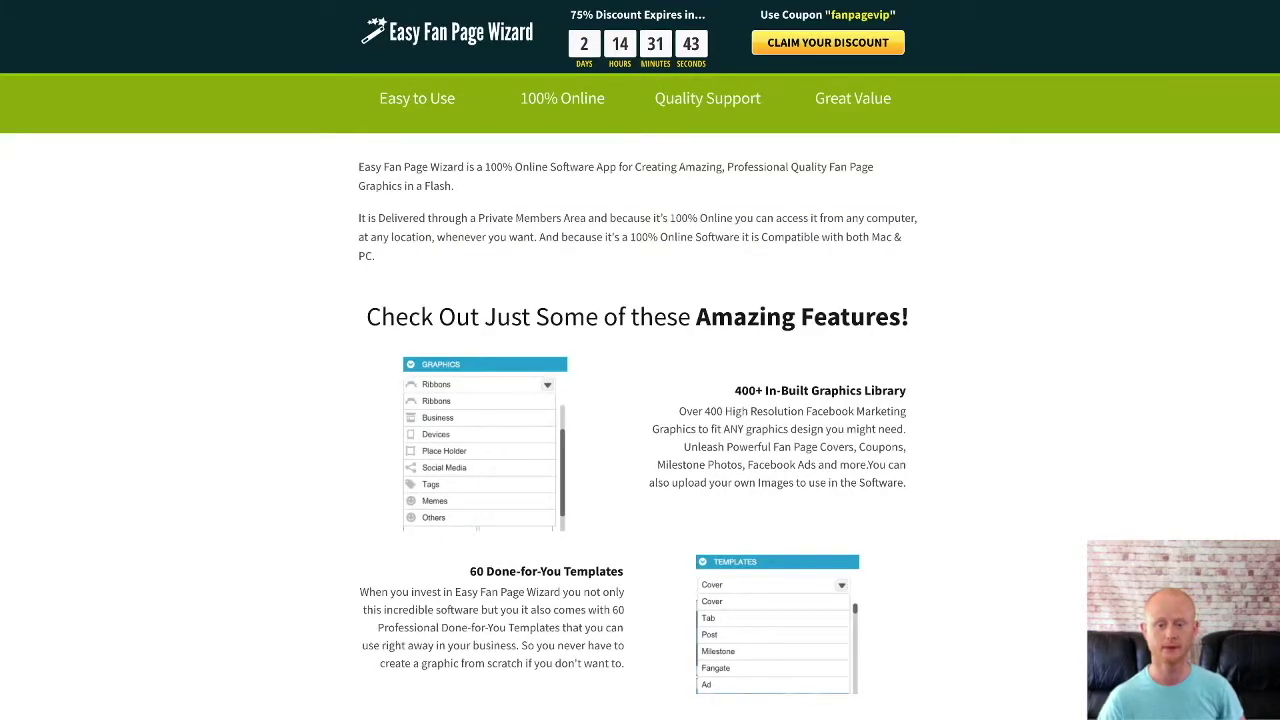
scroll(640, 400, down, 1)
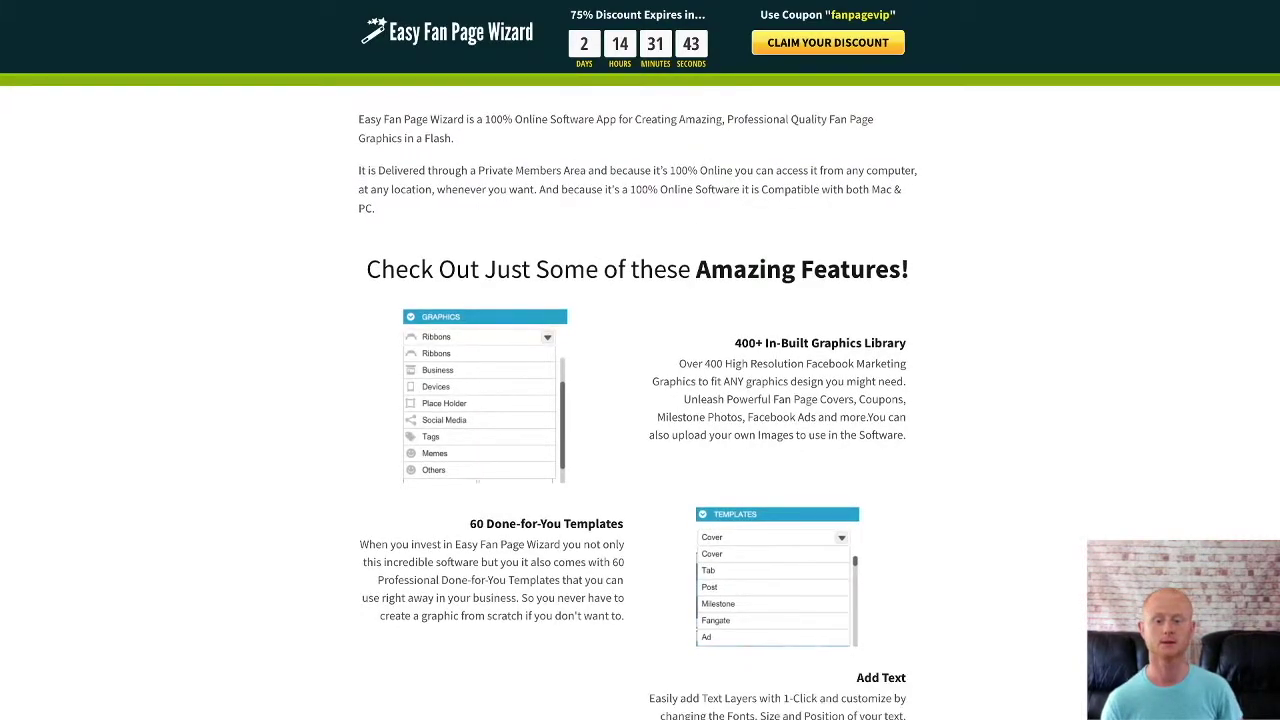
scroll(640, 400, down, 2)
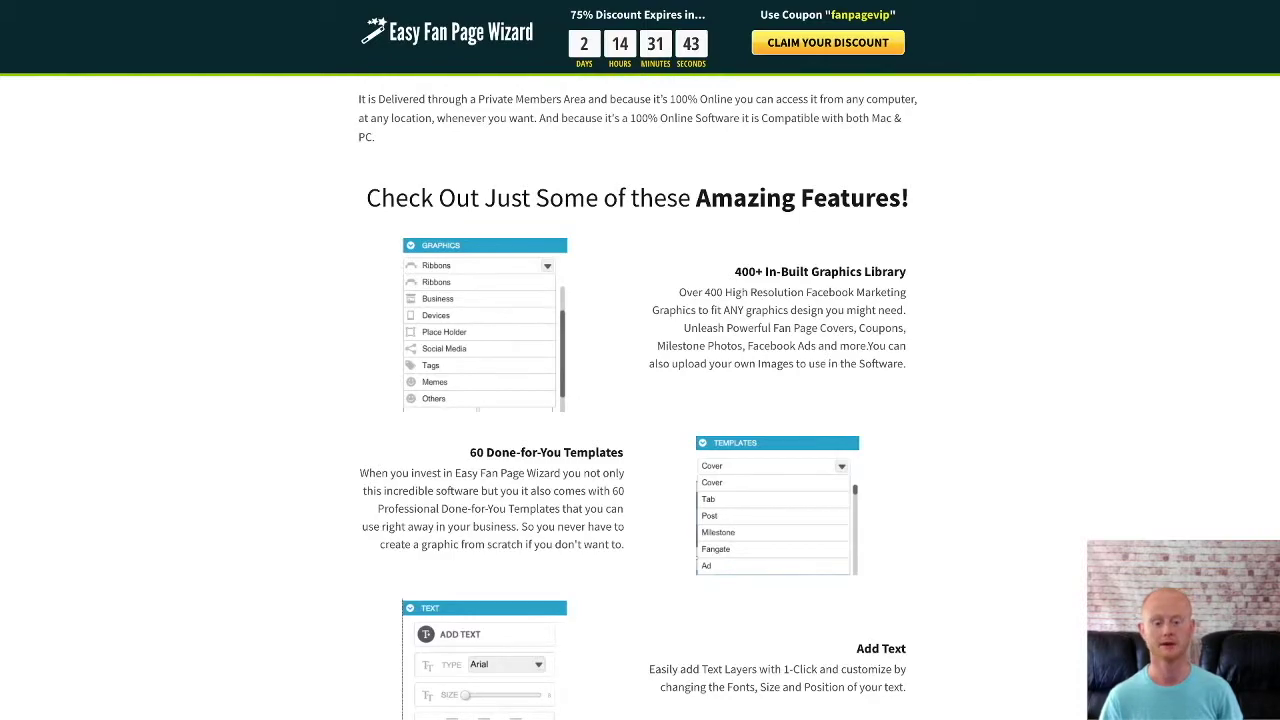
scroll(640, 400, down, 1)
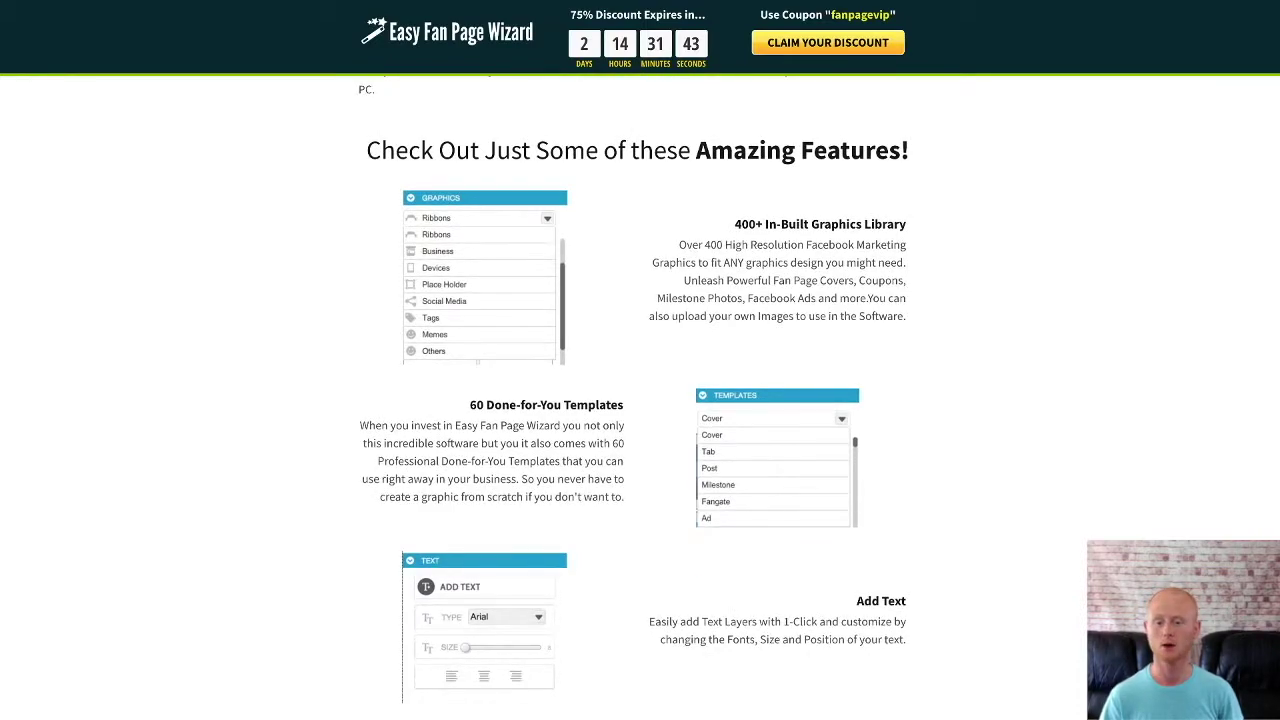
scroll(640, 400, down, 2)
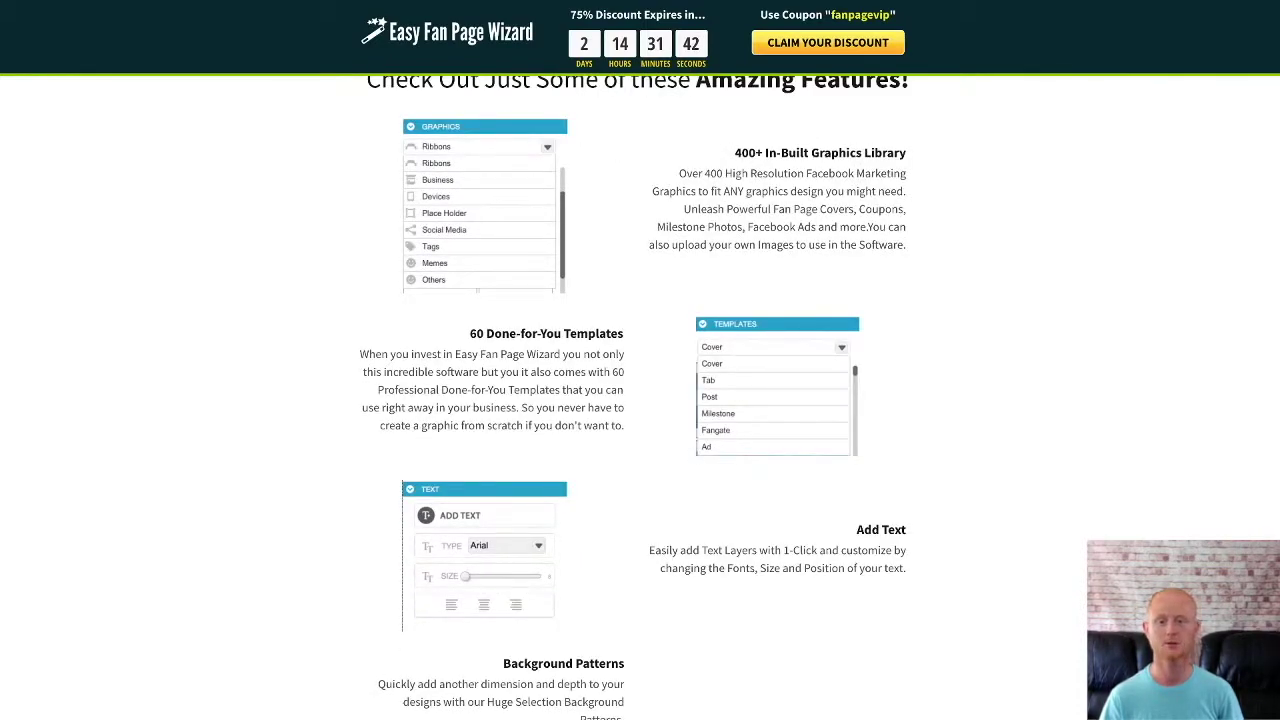
Examine the feature entries on background patterns, borders and editable shapes with their example images.
scroll(640, 400, down, 1)
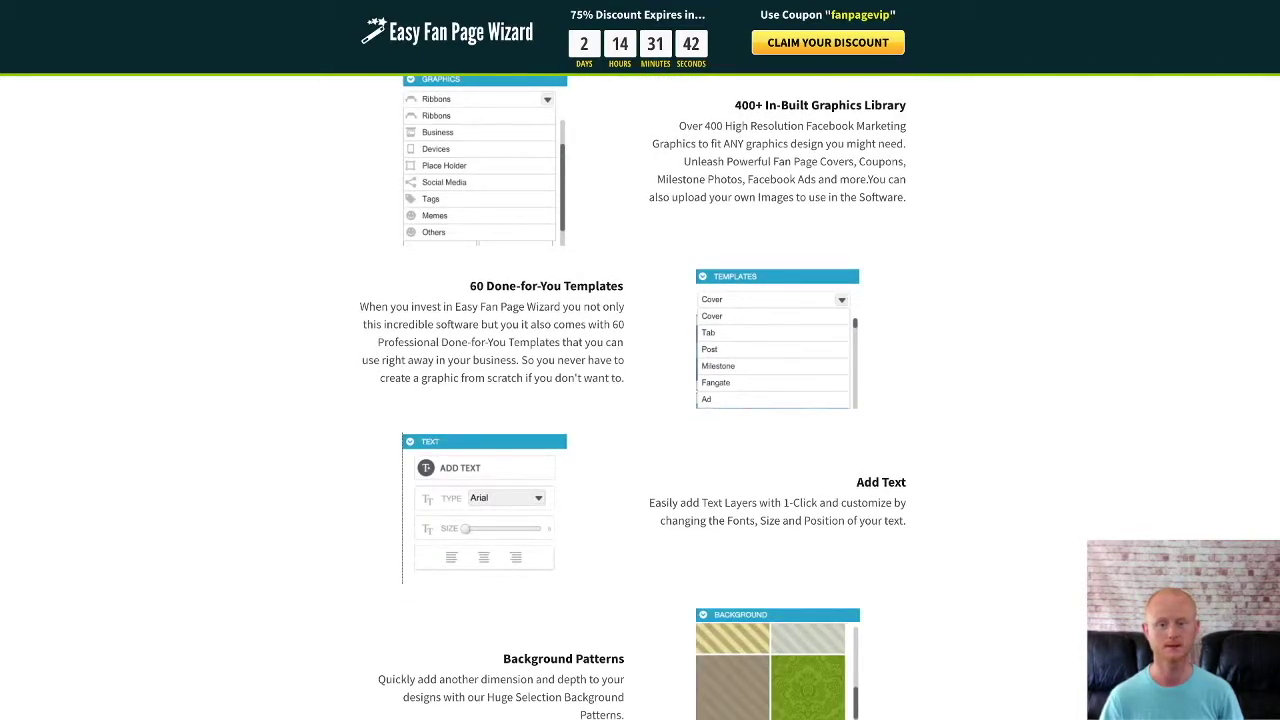
scroll(640, 400, down, 2)
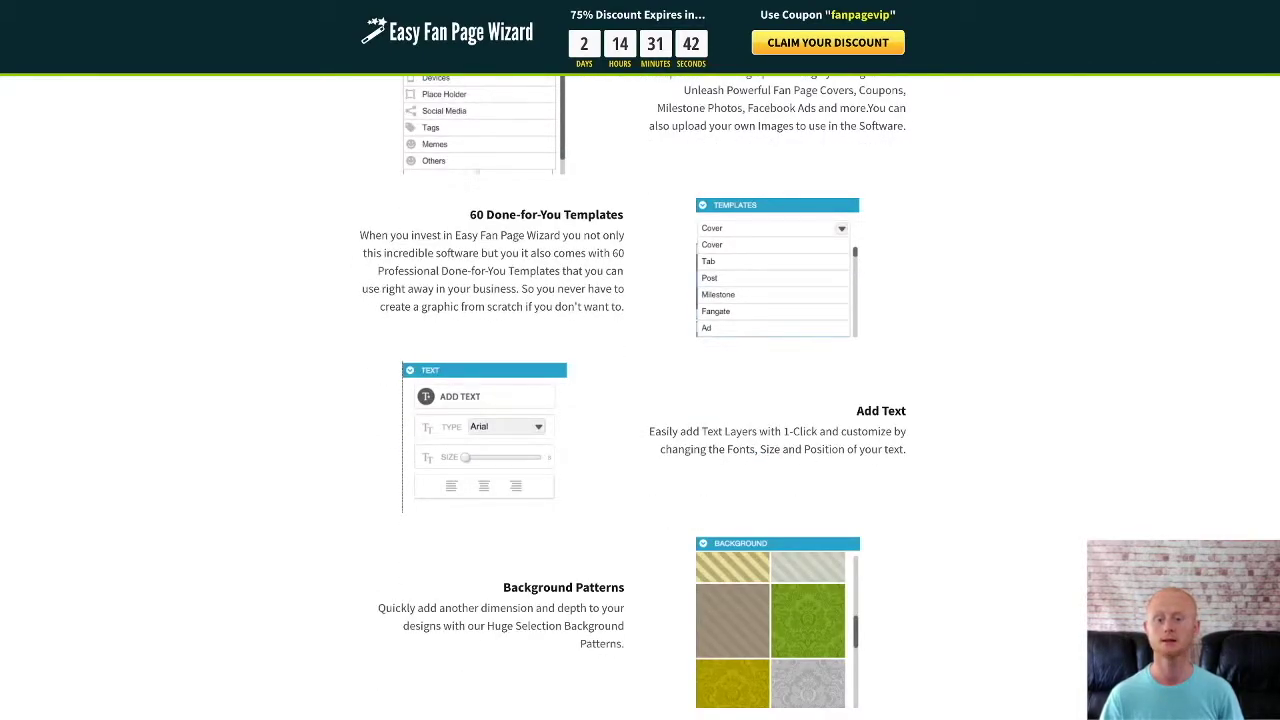
scroll(640, 400, down, 2)
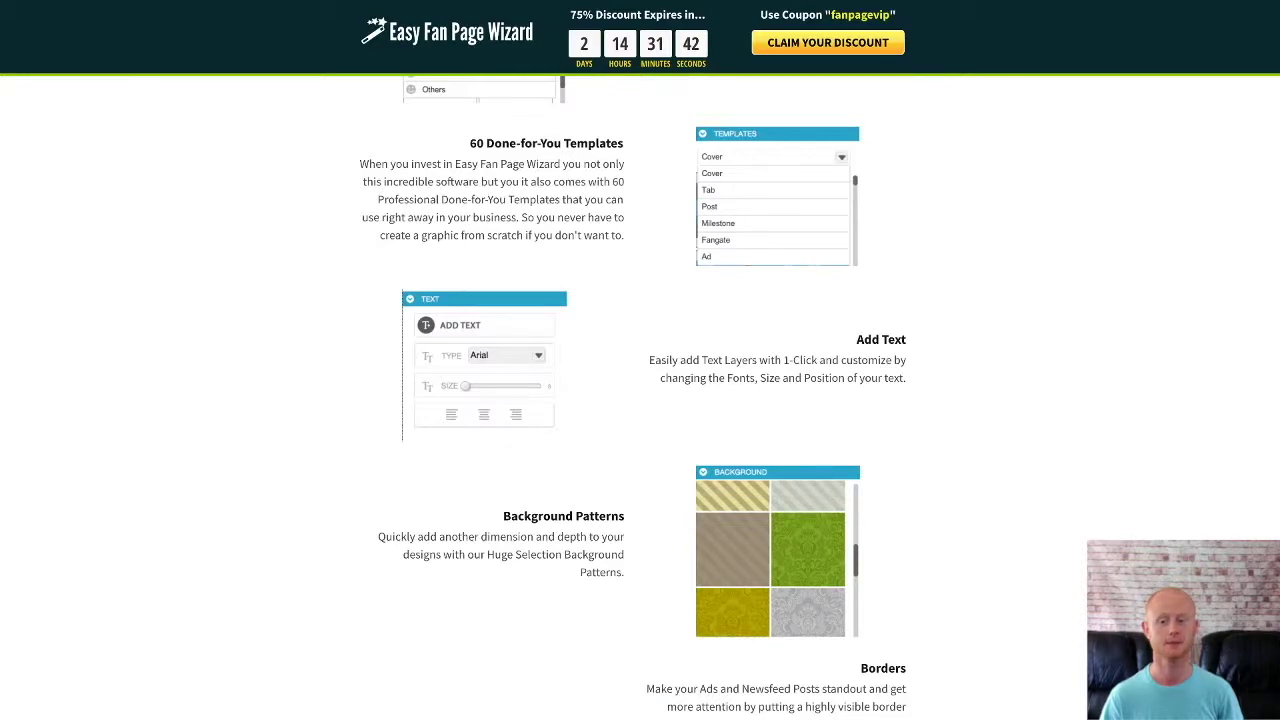
scroll(640, 400, down, 1)
scroll(640, 400, down, 2)
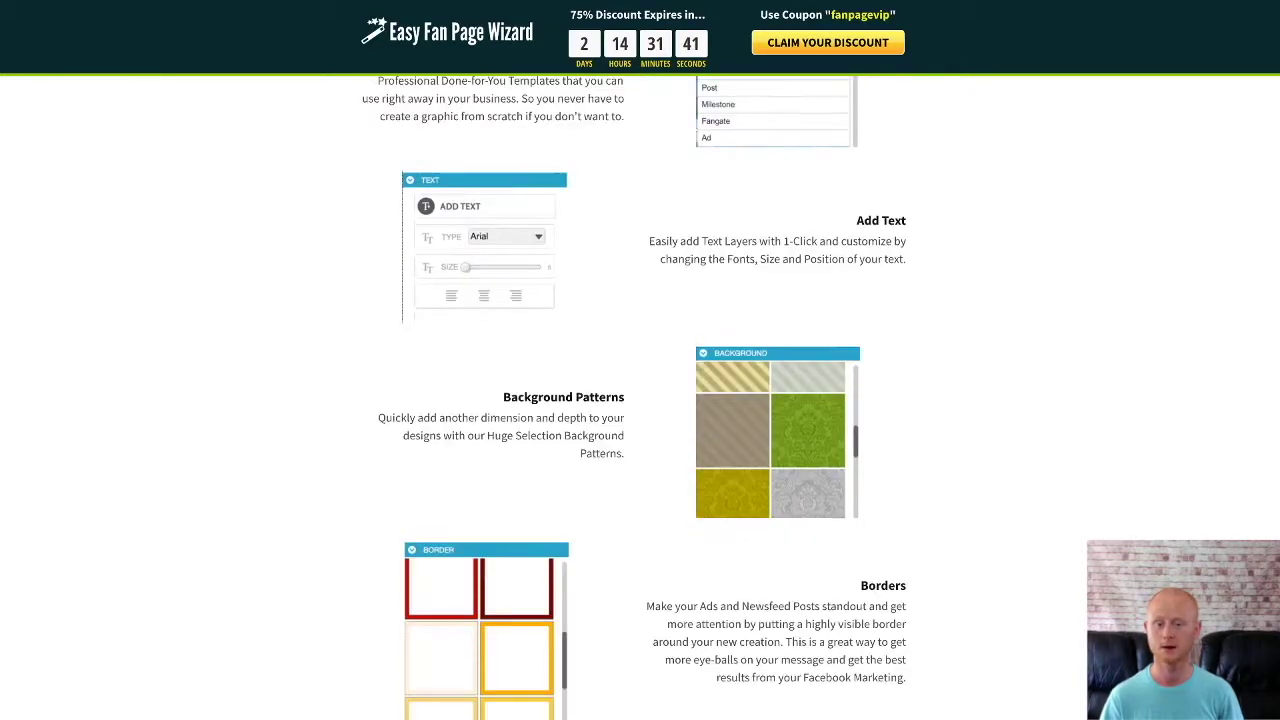
scroll(640, 400, down, 2)
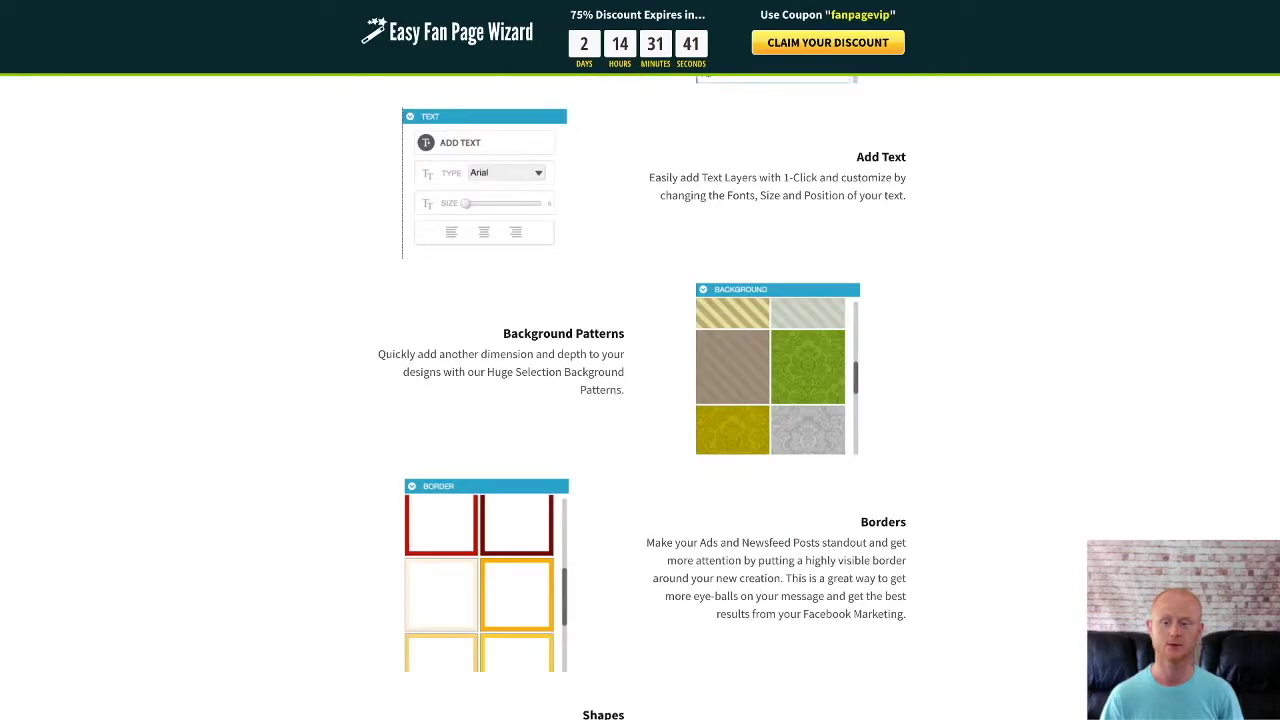
scroll(640, 400, down, 1)
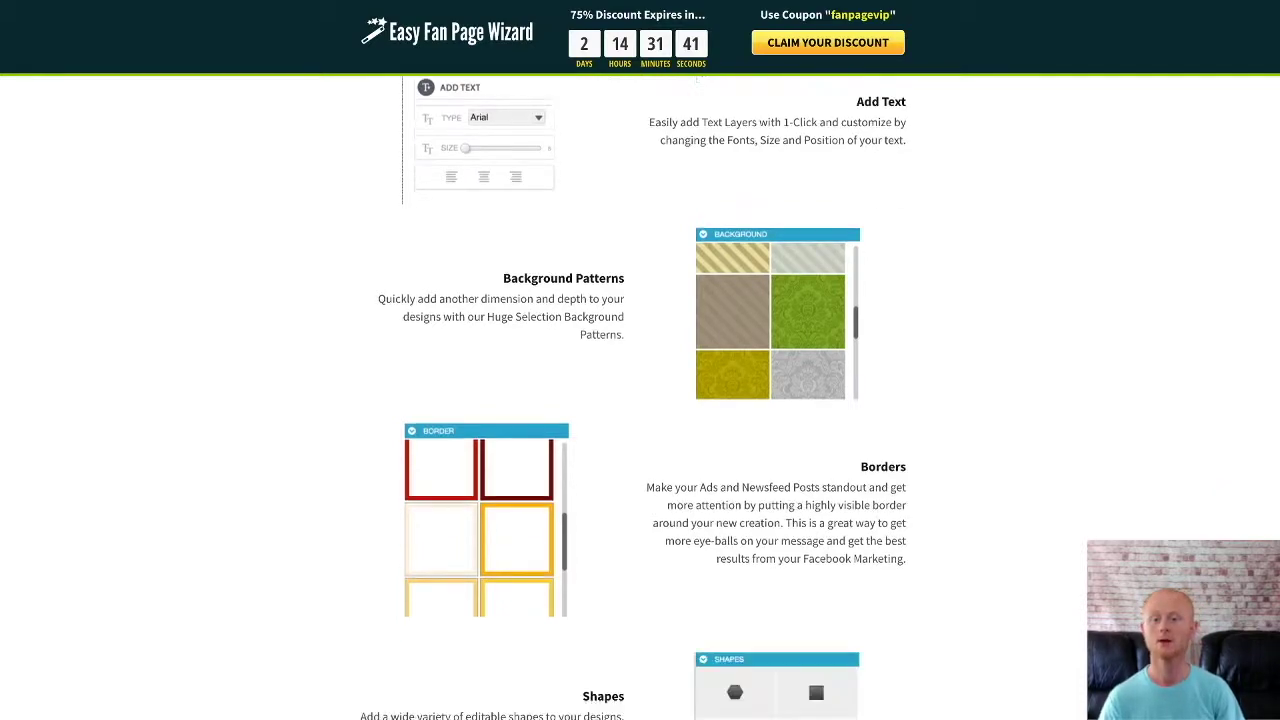
scroll(640, 400, down, 2)
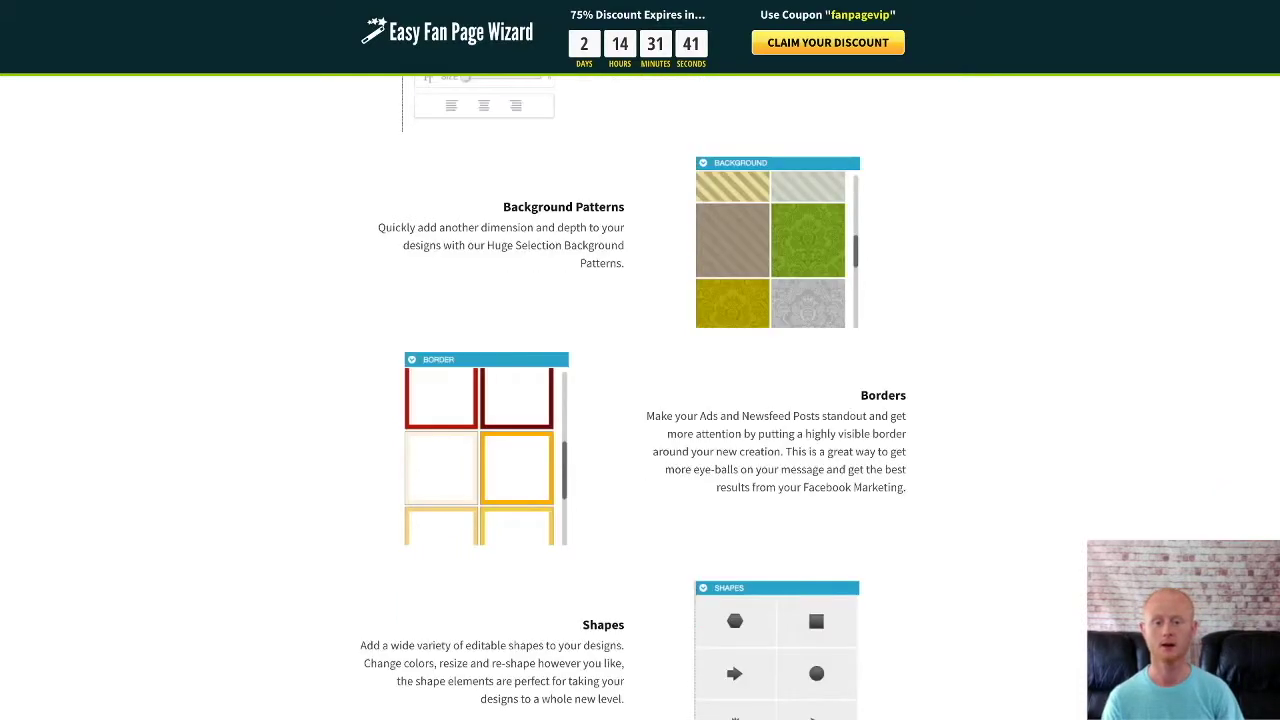
Review the Shapes feature entry and the Easy to Use Software Interface section with its toolbar image and description.
scroll(640, 400, down, 1)
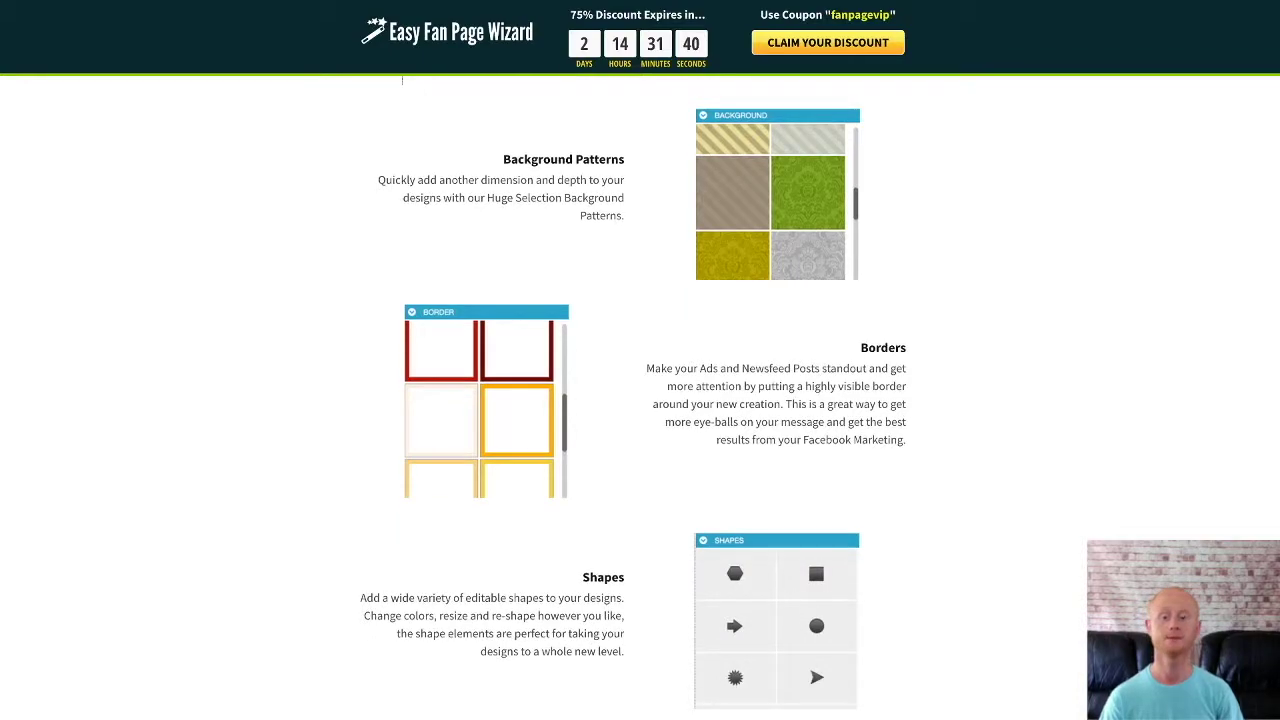
scroll(640, 400, down, 2)
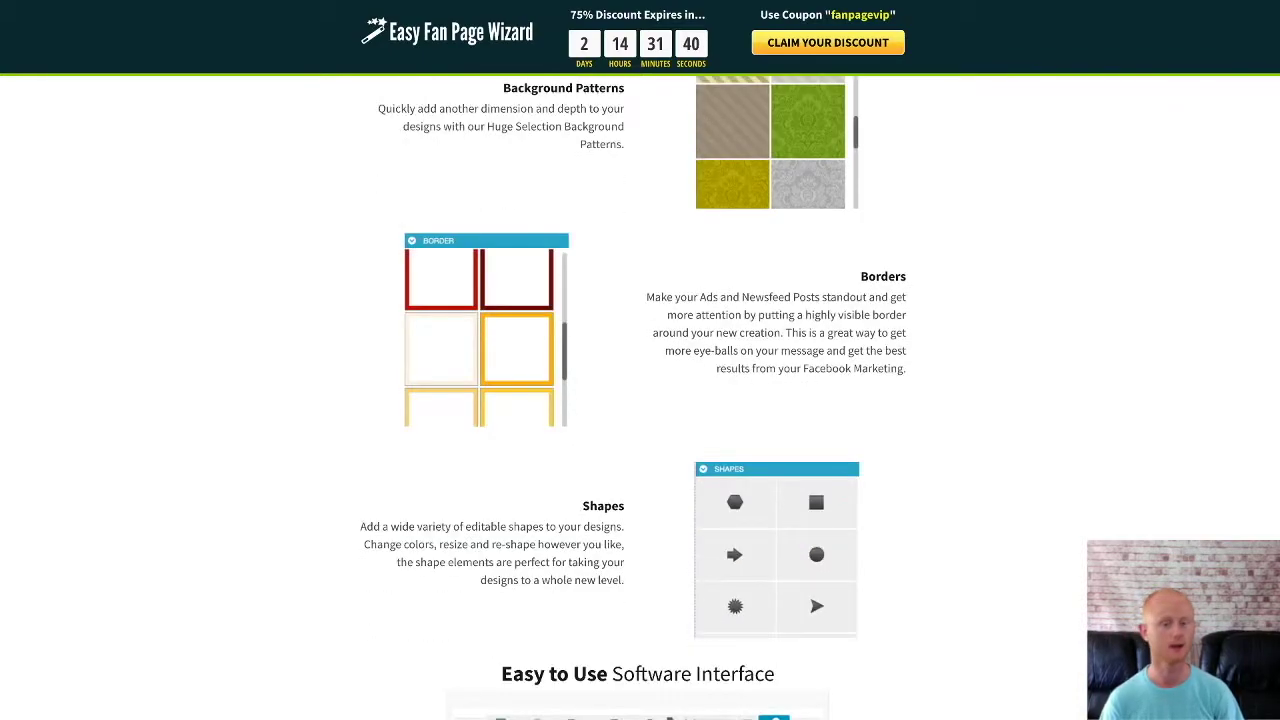
scroll(640, 400, down, 2)
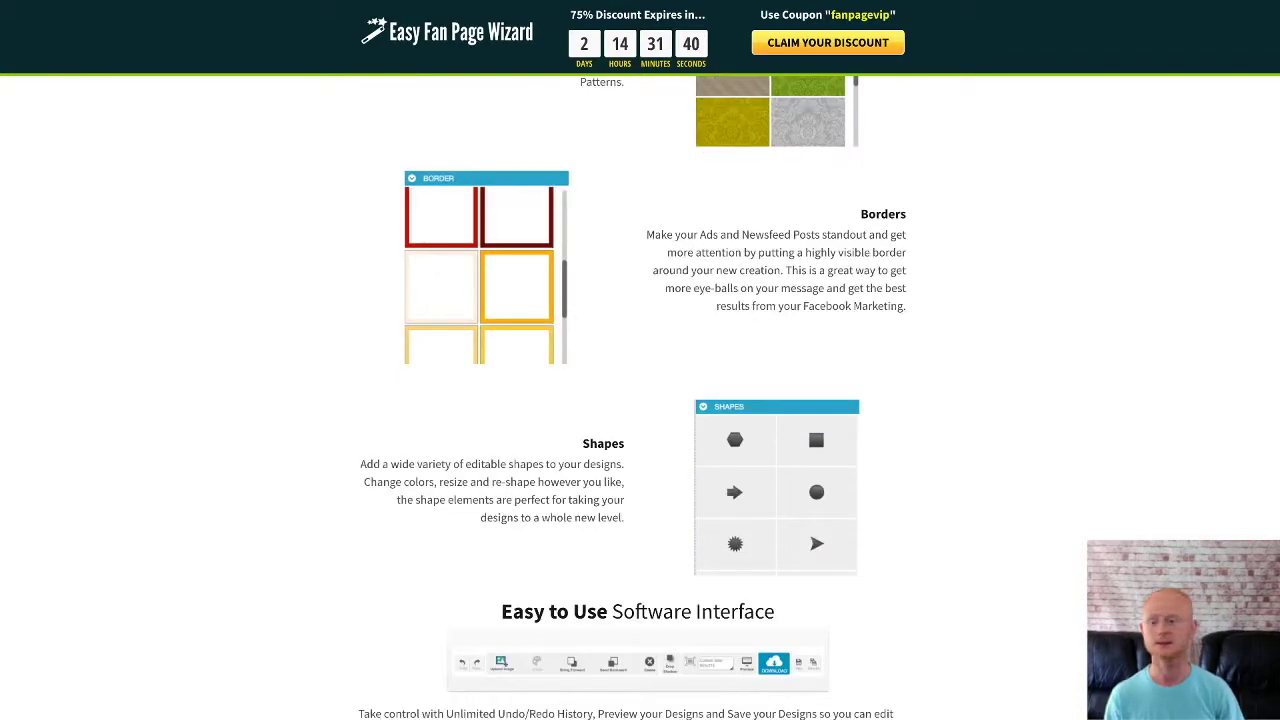
scroll(640, 400, down, 2)
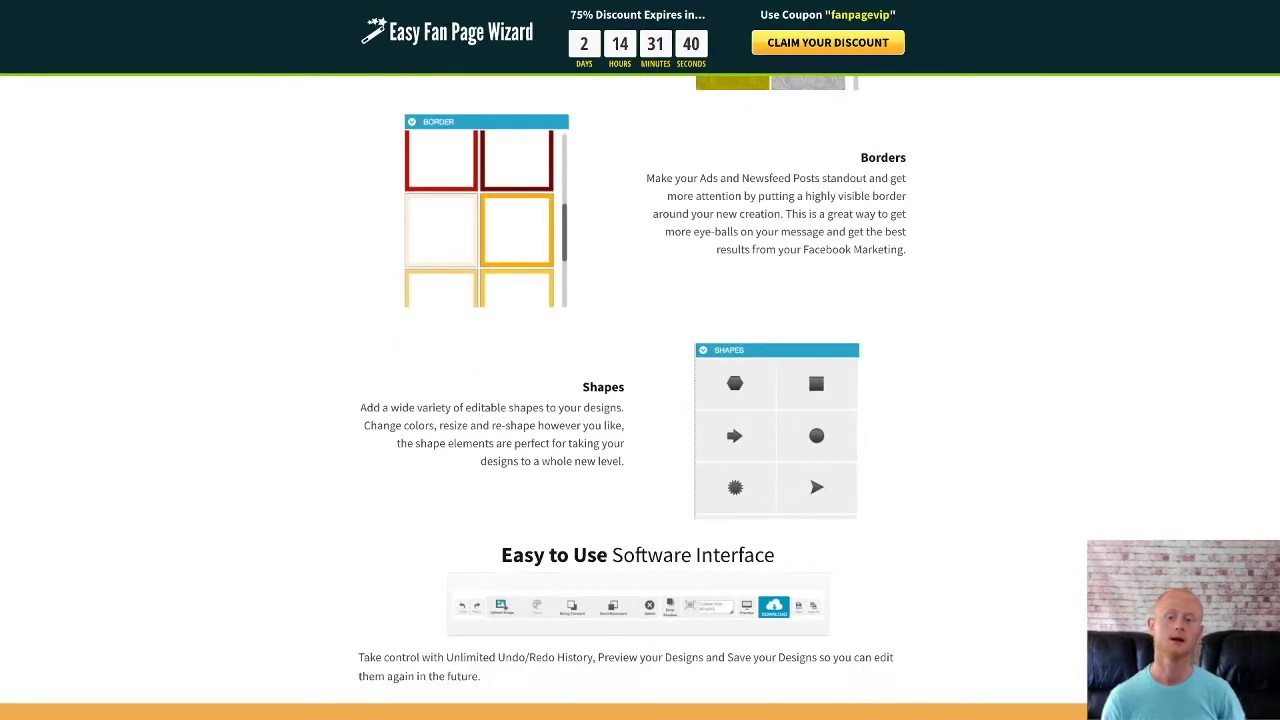
scroll(640, 400, down, 2)
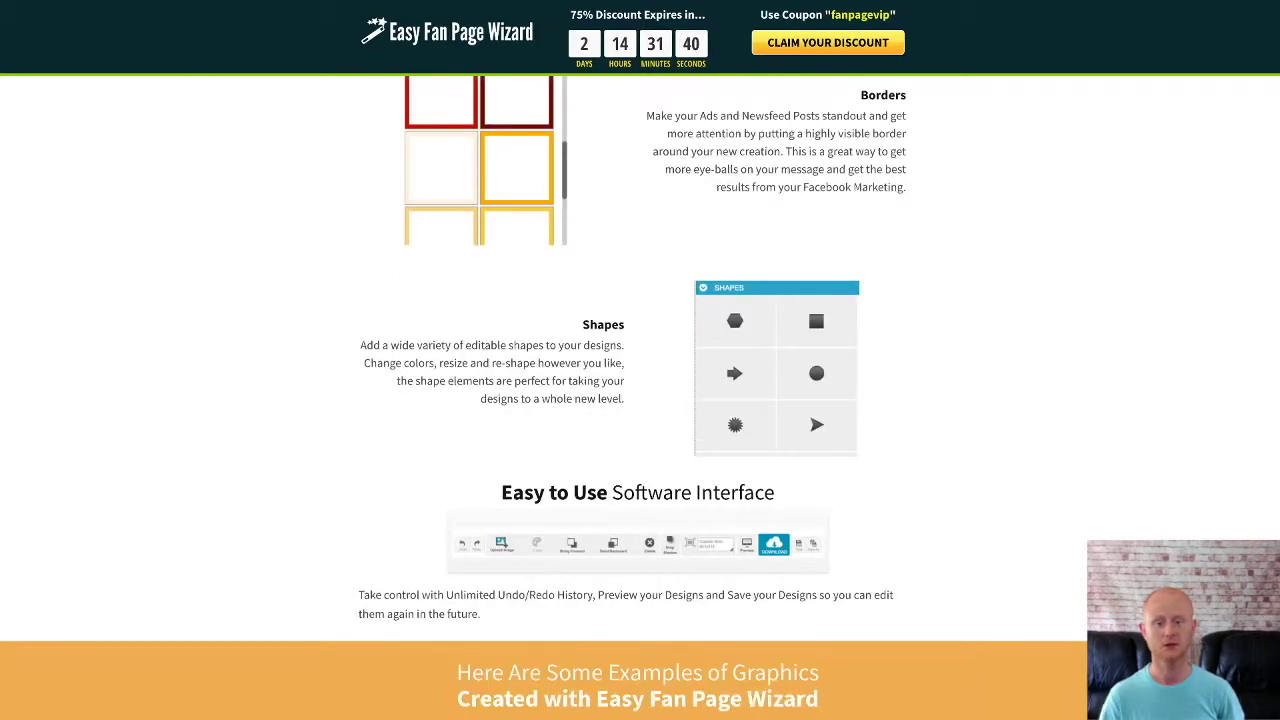
scroll(640, 400, down, 2)
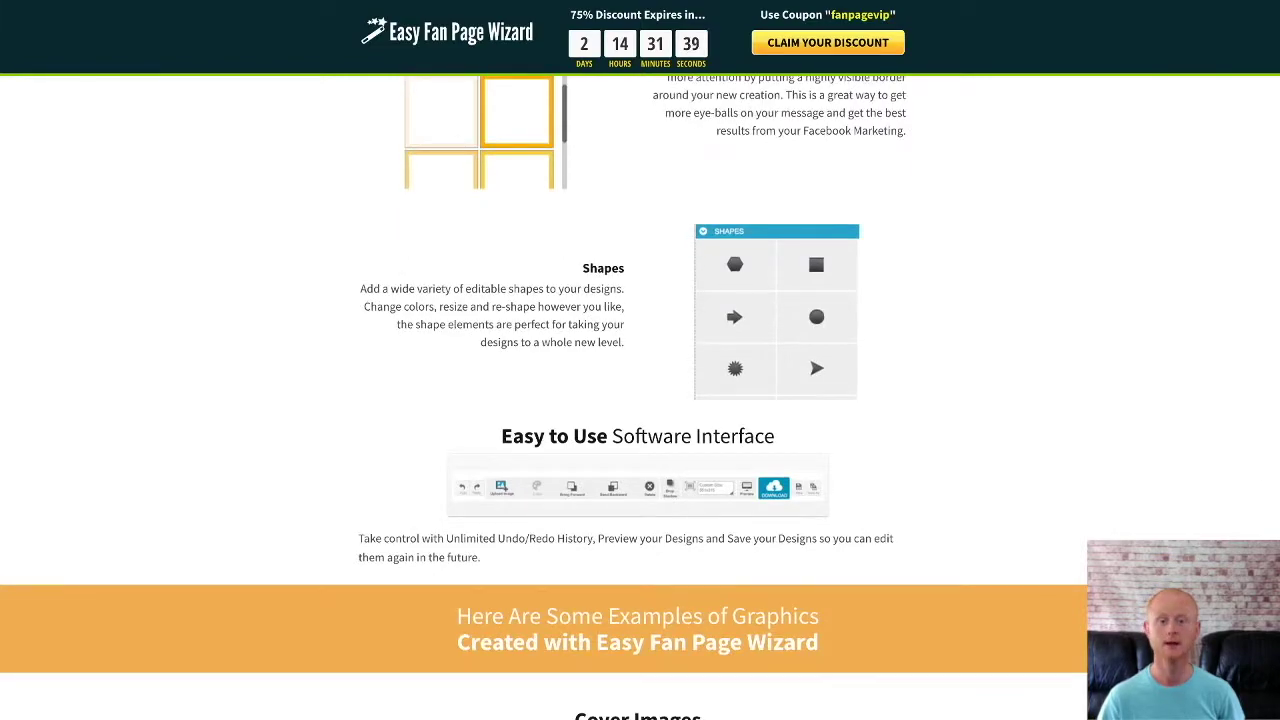
scroll(640, 400, down, 2)
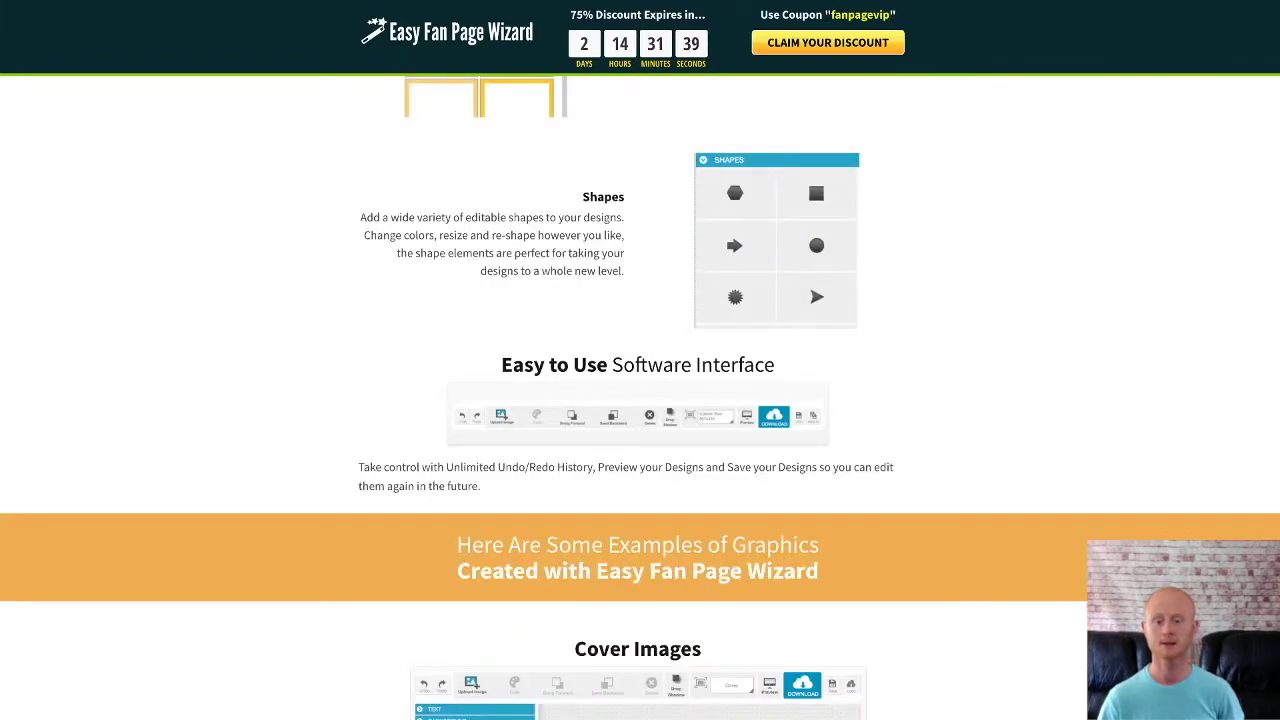
scroll(640, 400, down, 2)
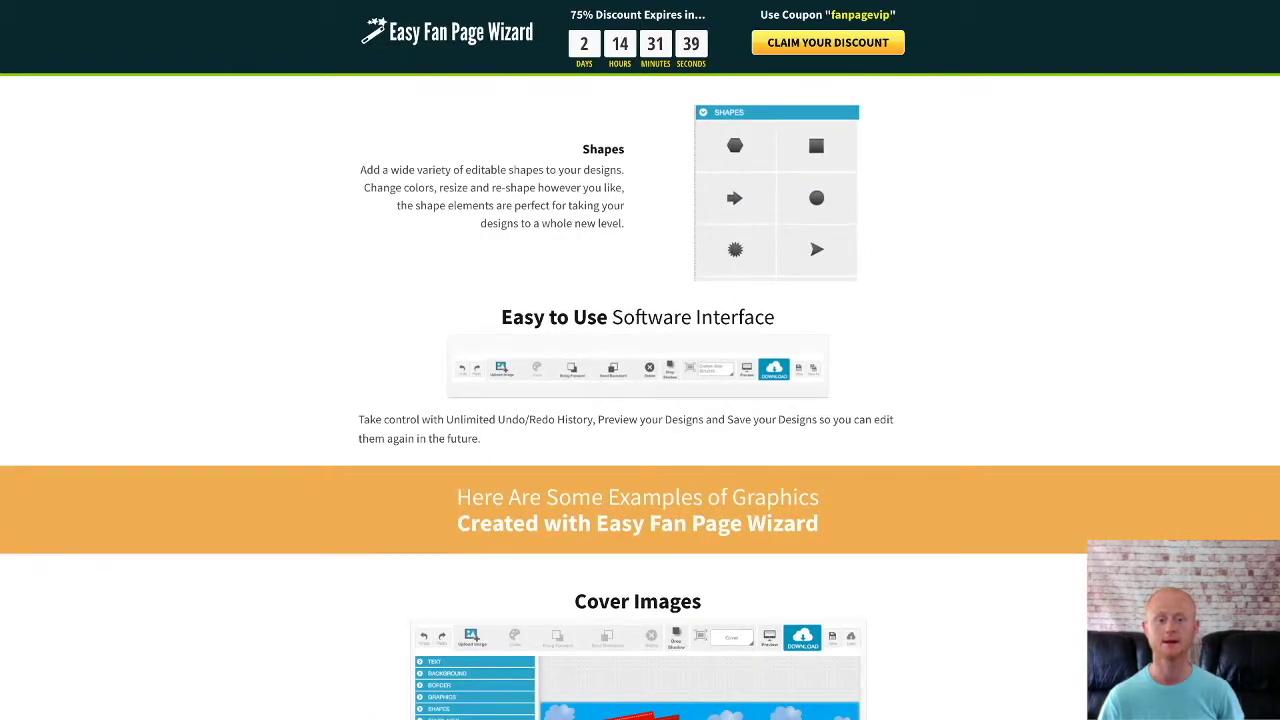
Examine the Cover Images and Fan Gates samples among the examples of graphics created with Easy Fan Page Wizard.
scroll(640, 400, down, 2)
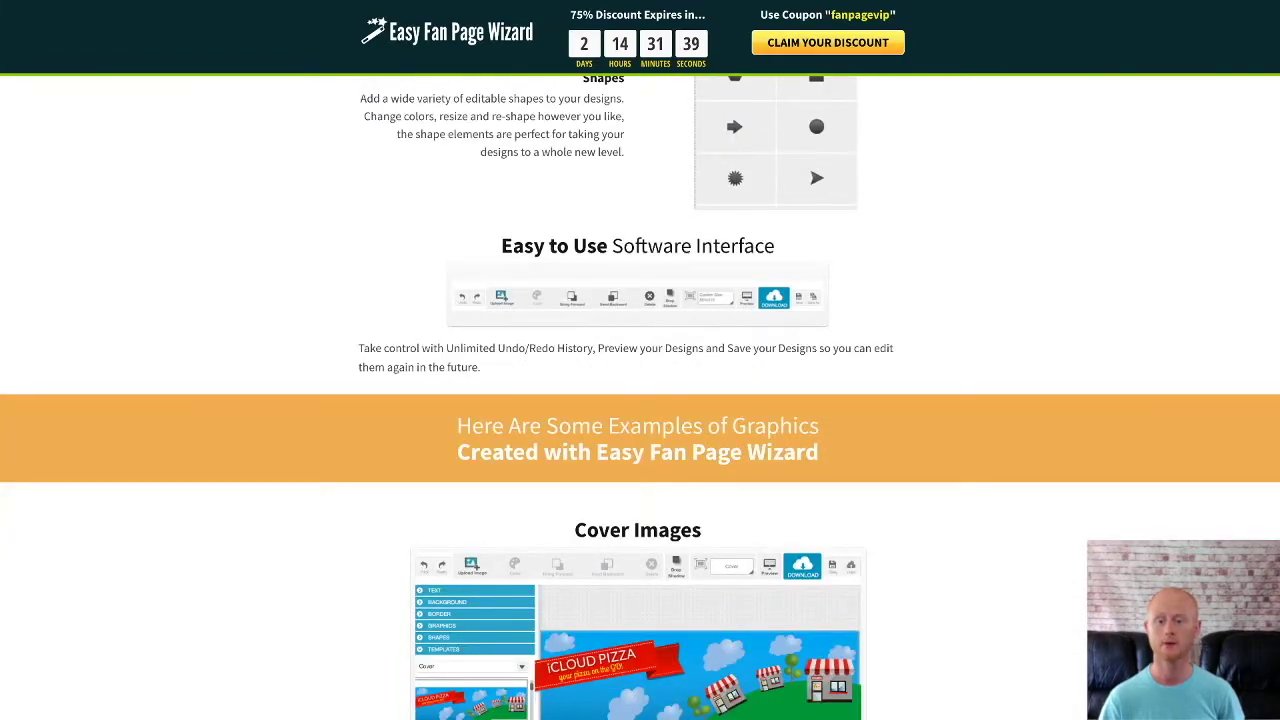
scroll(640, 400, down, 2)
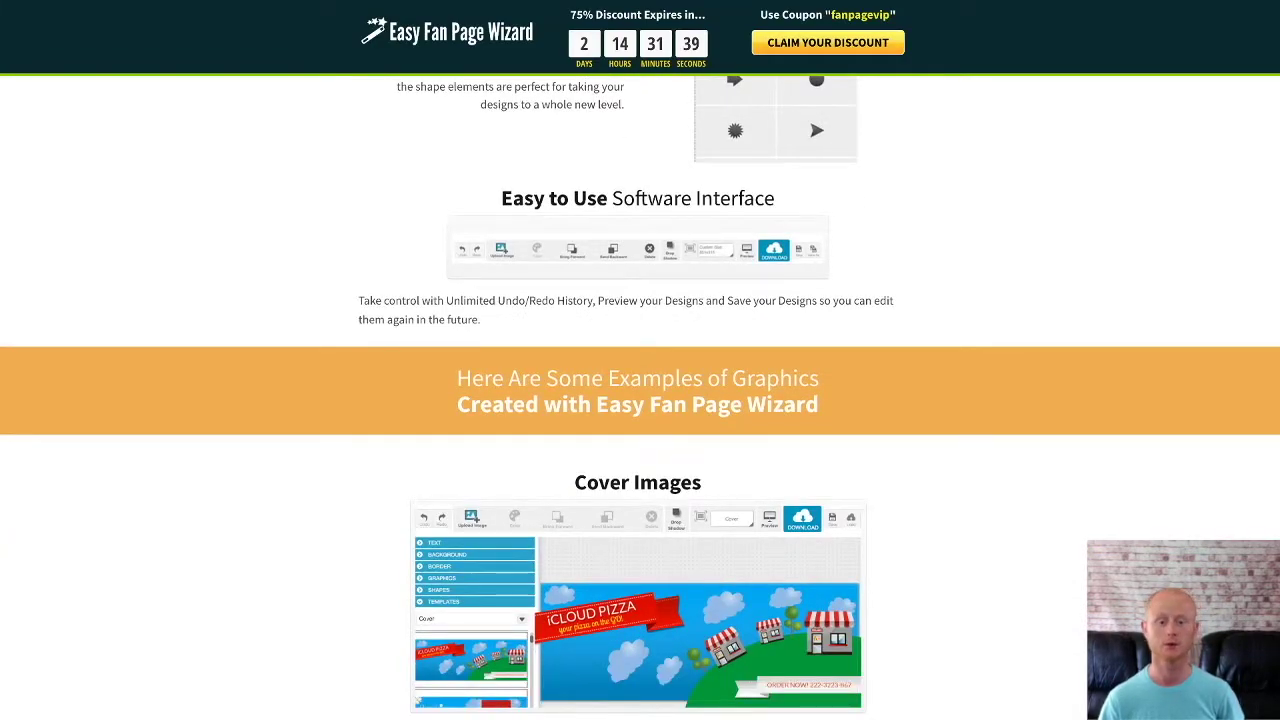
scroll(640, 400, down, 2)
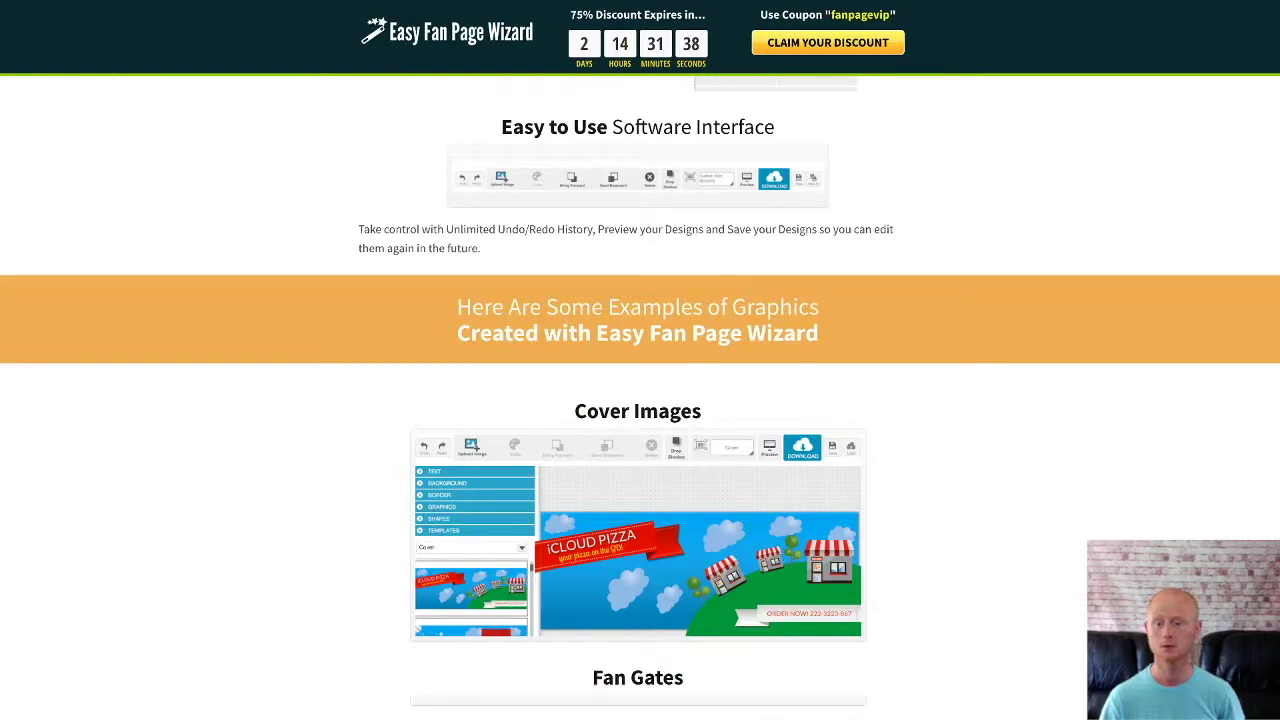
scroll(640, 400, down, 2)
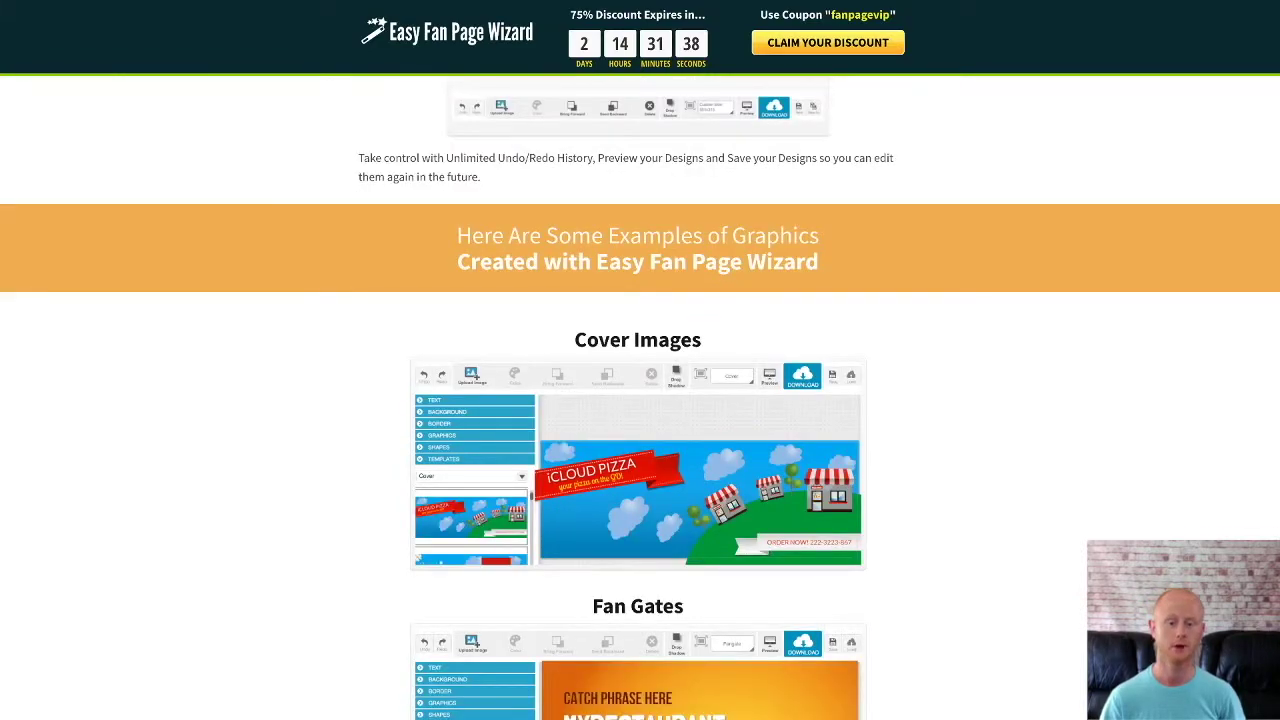
scroll(640, 400, down, 2)
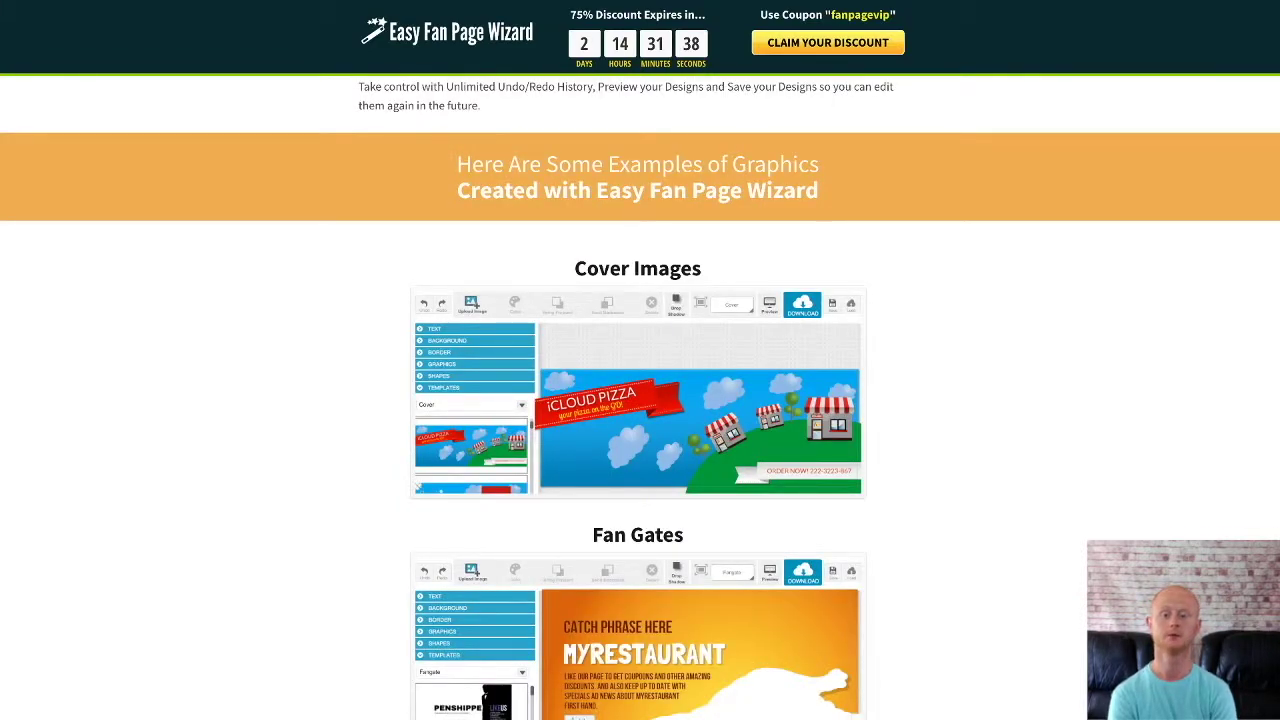
scroll(640, 400, down, 1)
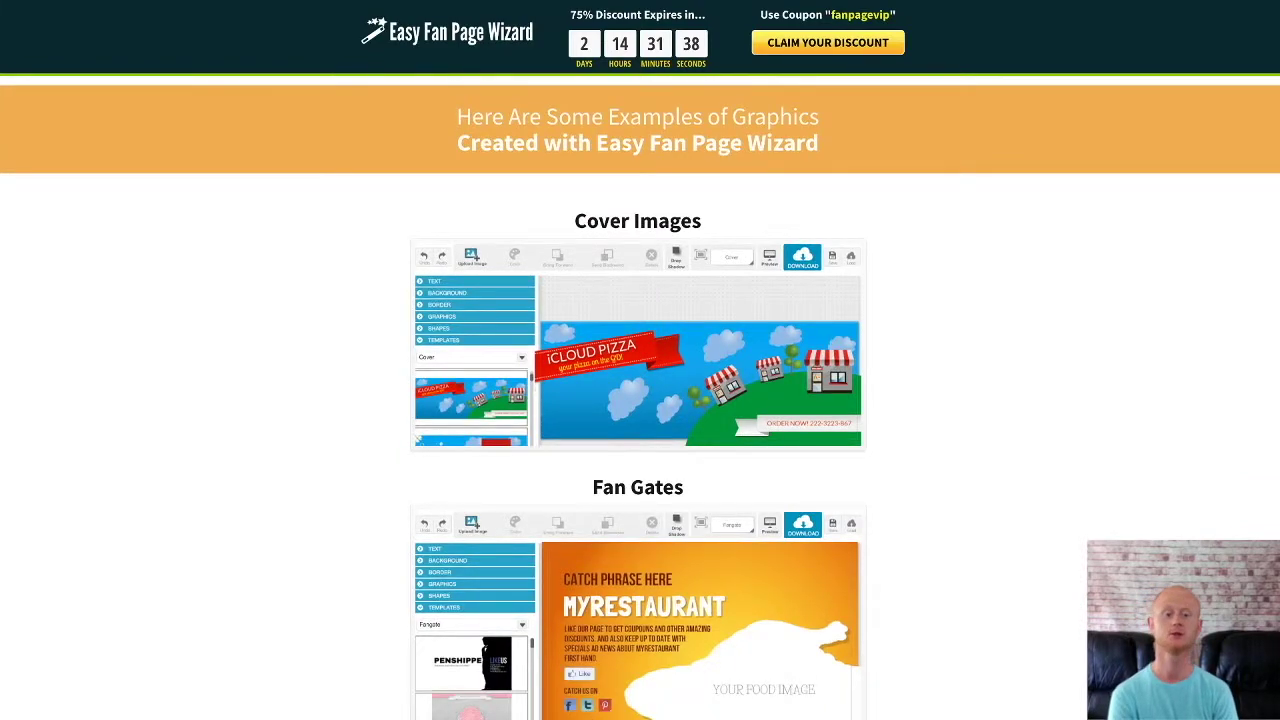
scroll(640, 400, down, 2)
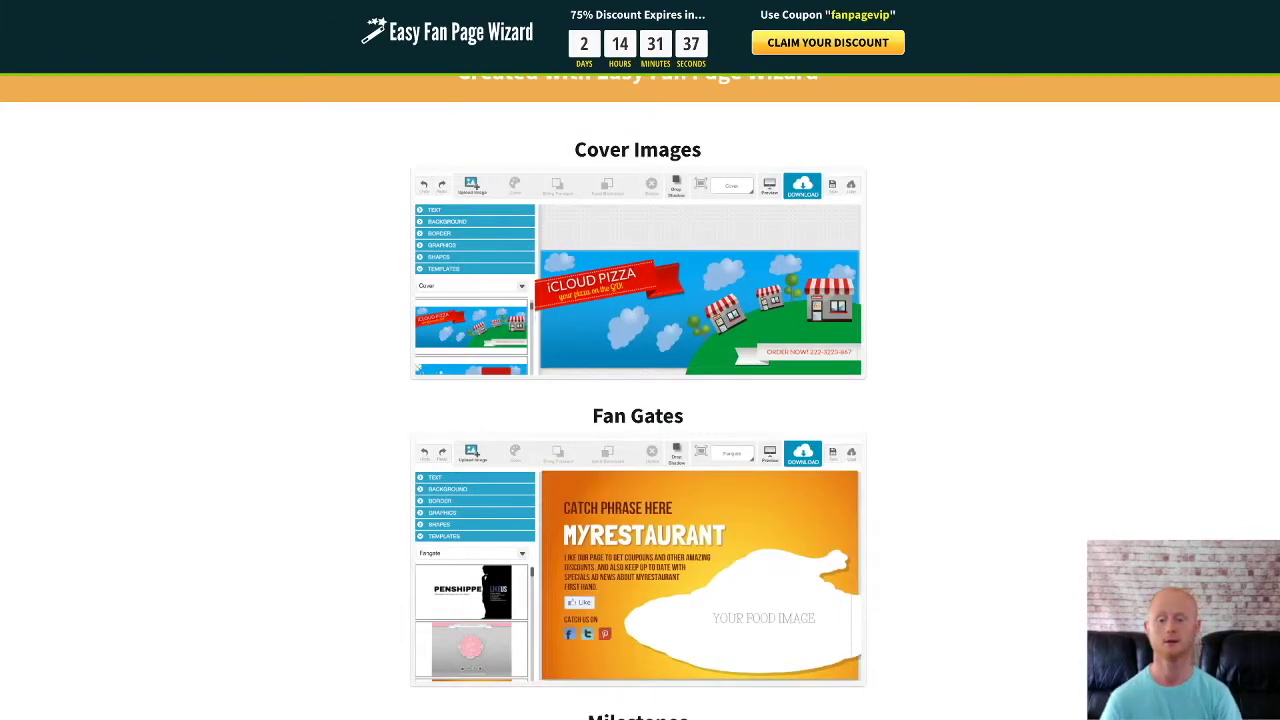
scroll(640, 400, down, 2)
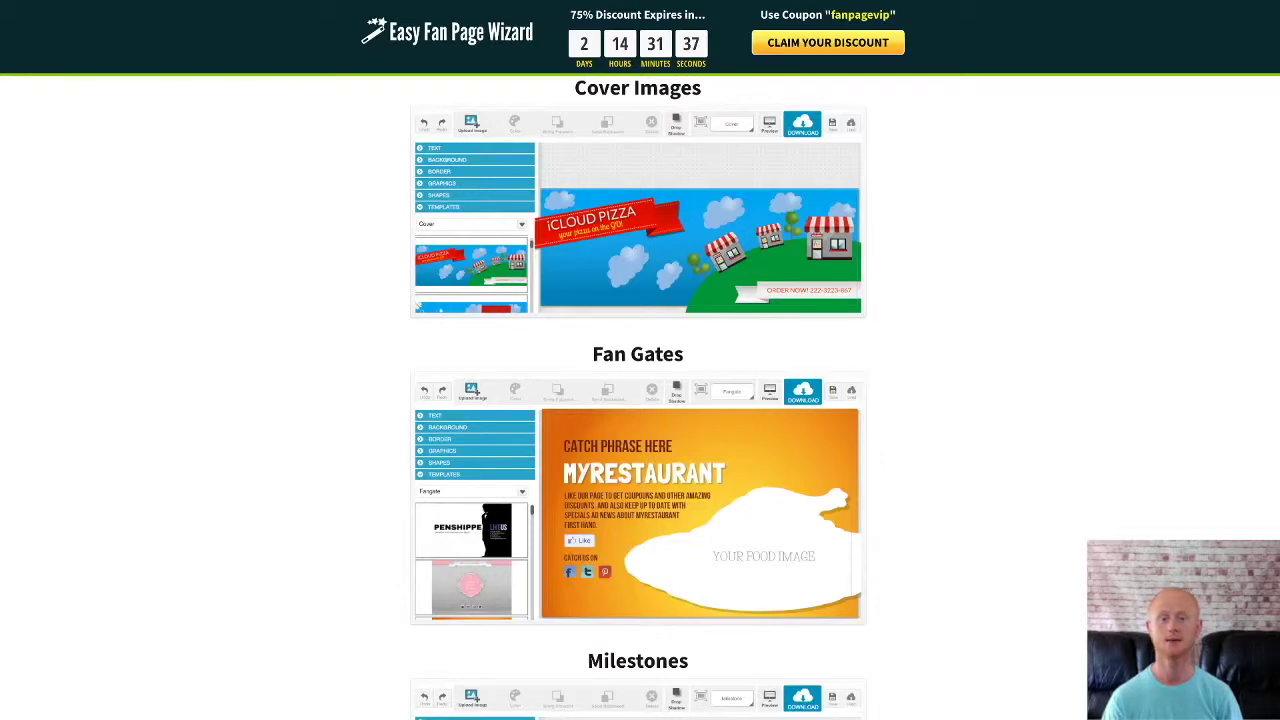
scroll(640, 400, down, 1)
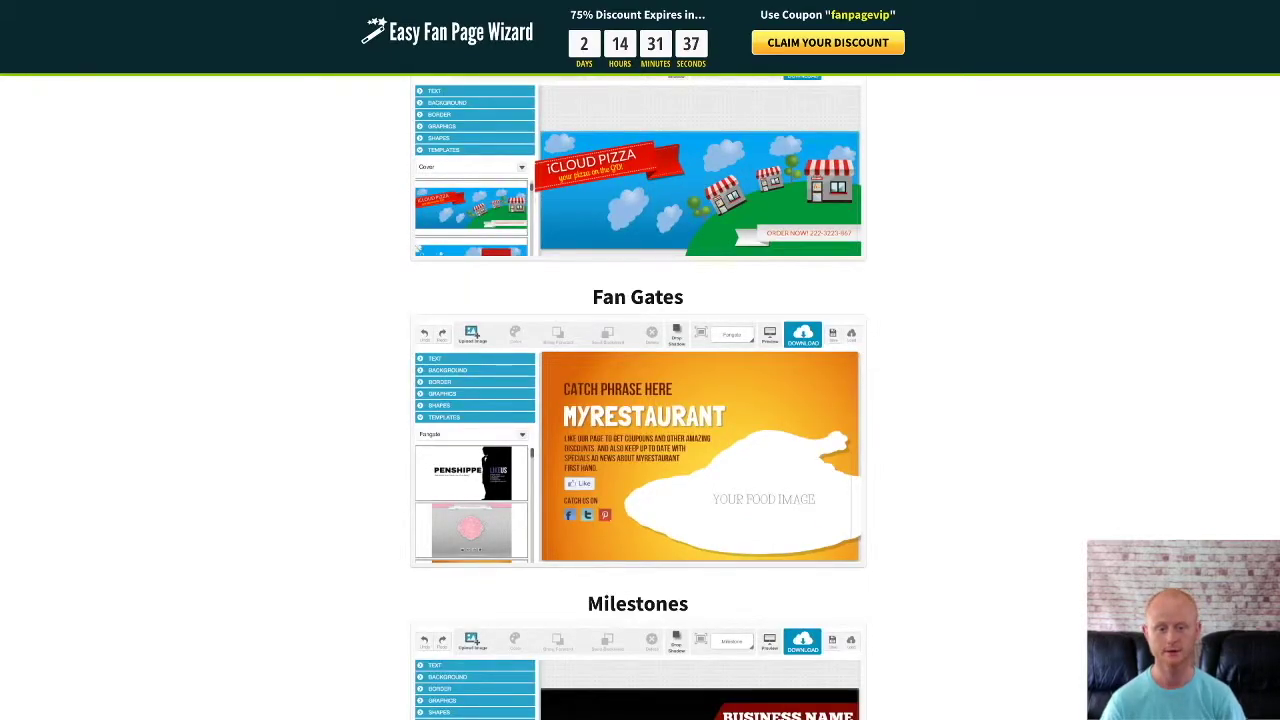
Examine the Milestones and Posts & Coupons samples in the graphics examples section.
scroll(640, 400, down, 2)
scroll(640, 400, down, 1)
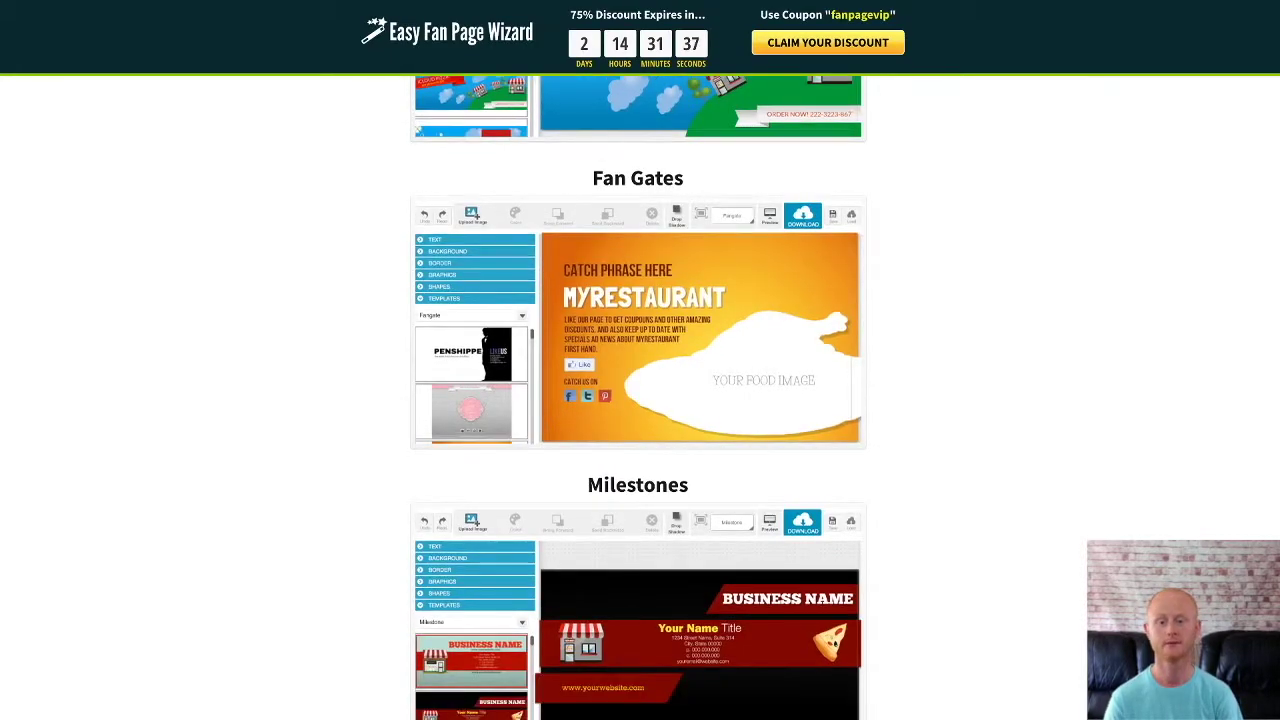
scroll(640, 400, down, 1)
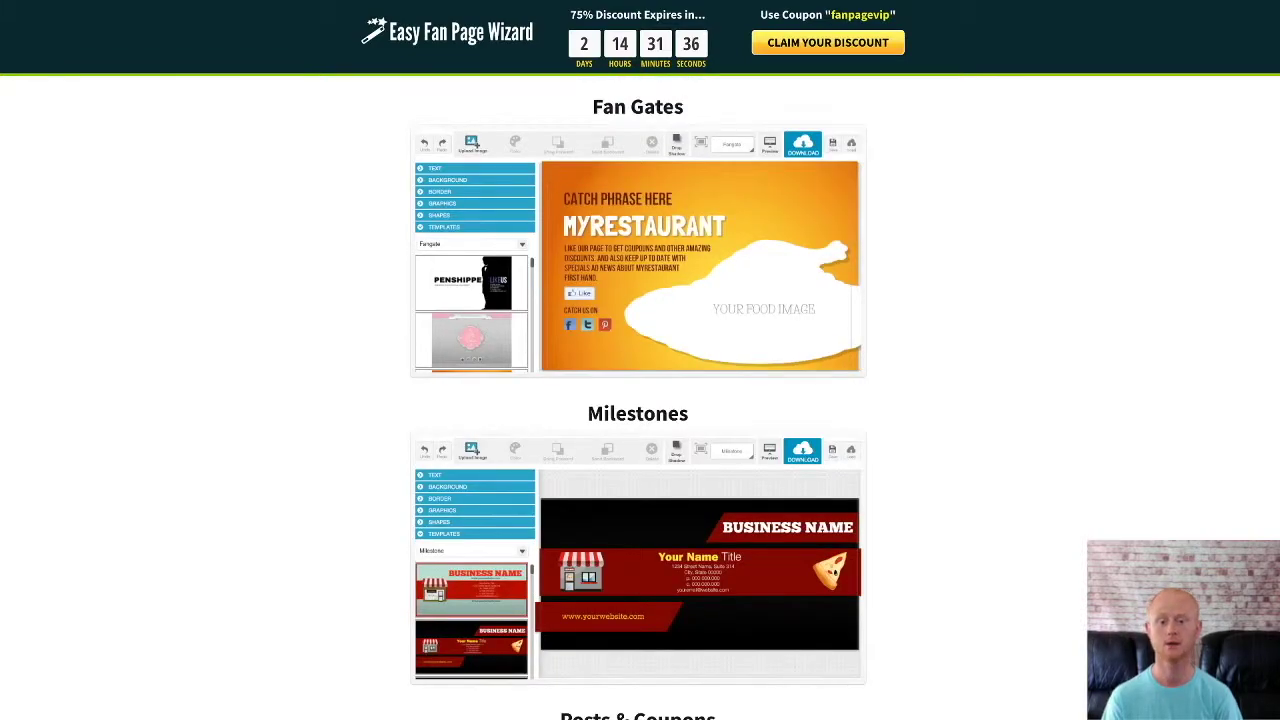
scroll(640, 400, down, 1)
scroll(640, 400, down, 1)
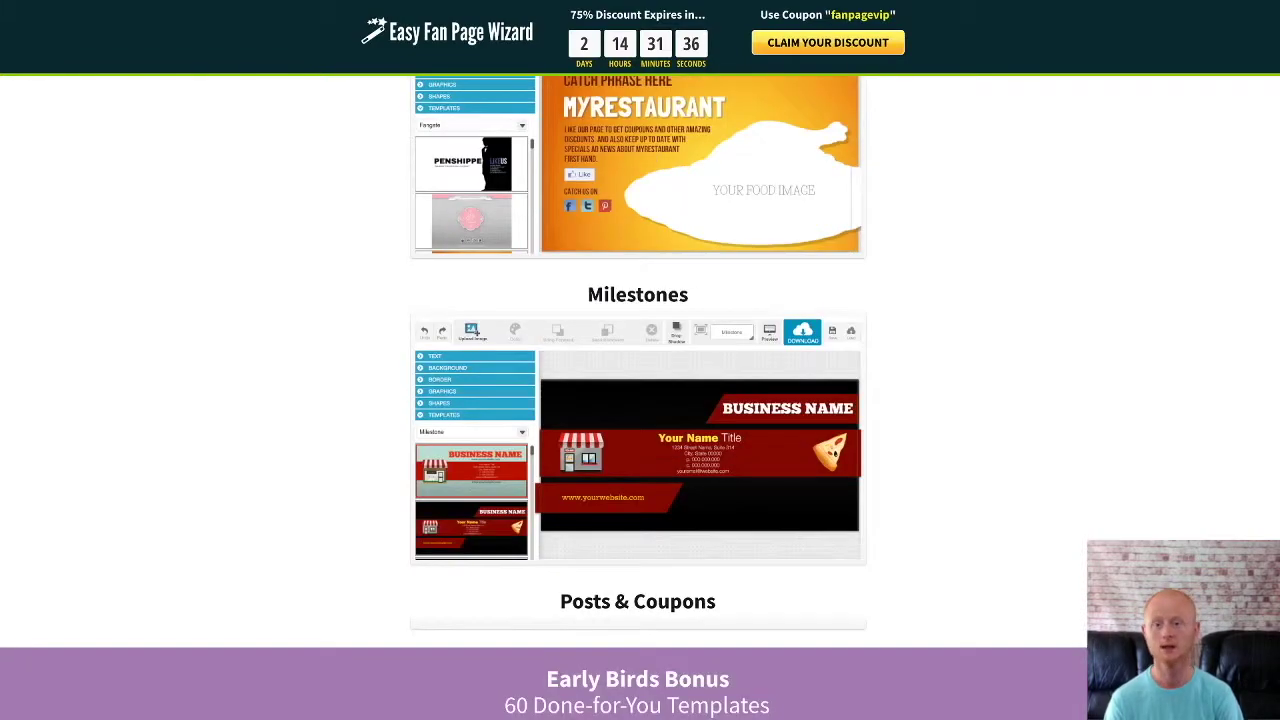
scroll(544, 398, down, 1)
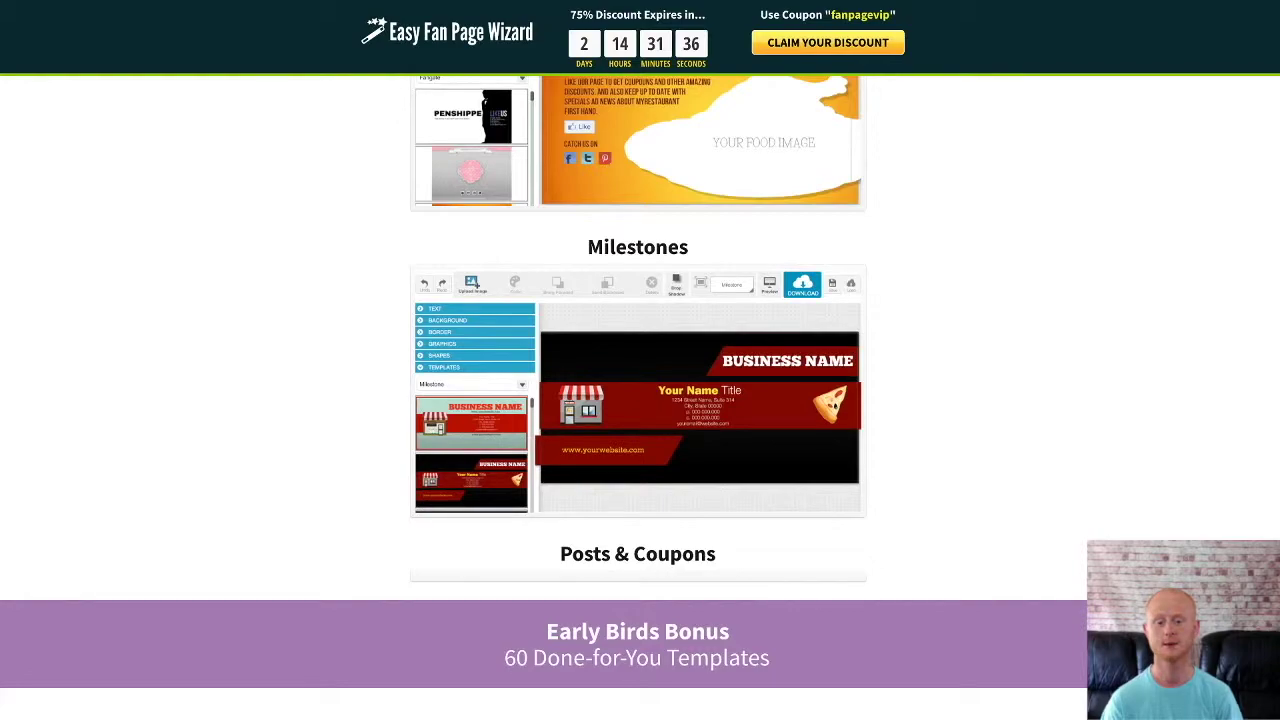
scroll(544, 398, down, 1)
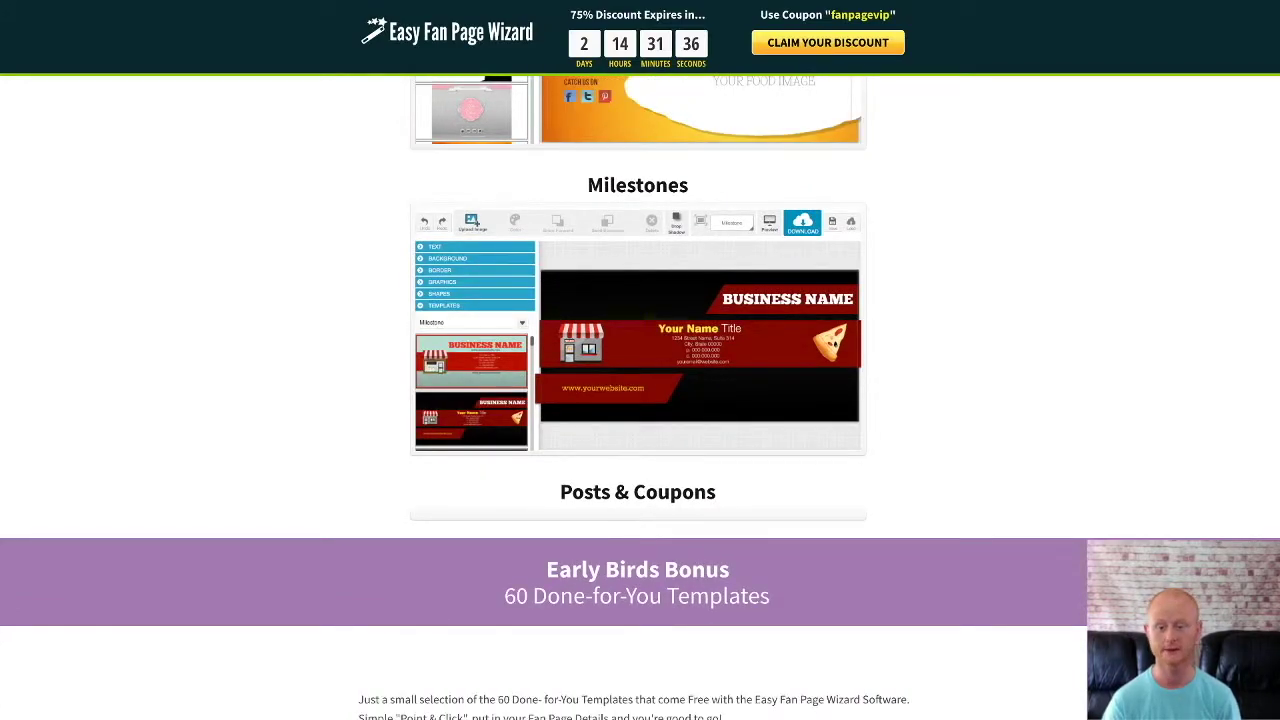
scroll(640, 400, down, 1)
scroll(640, 400, down, 1)
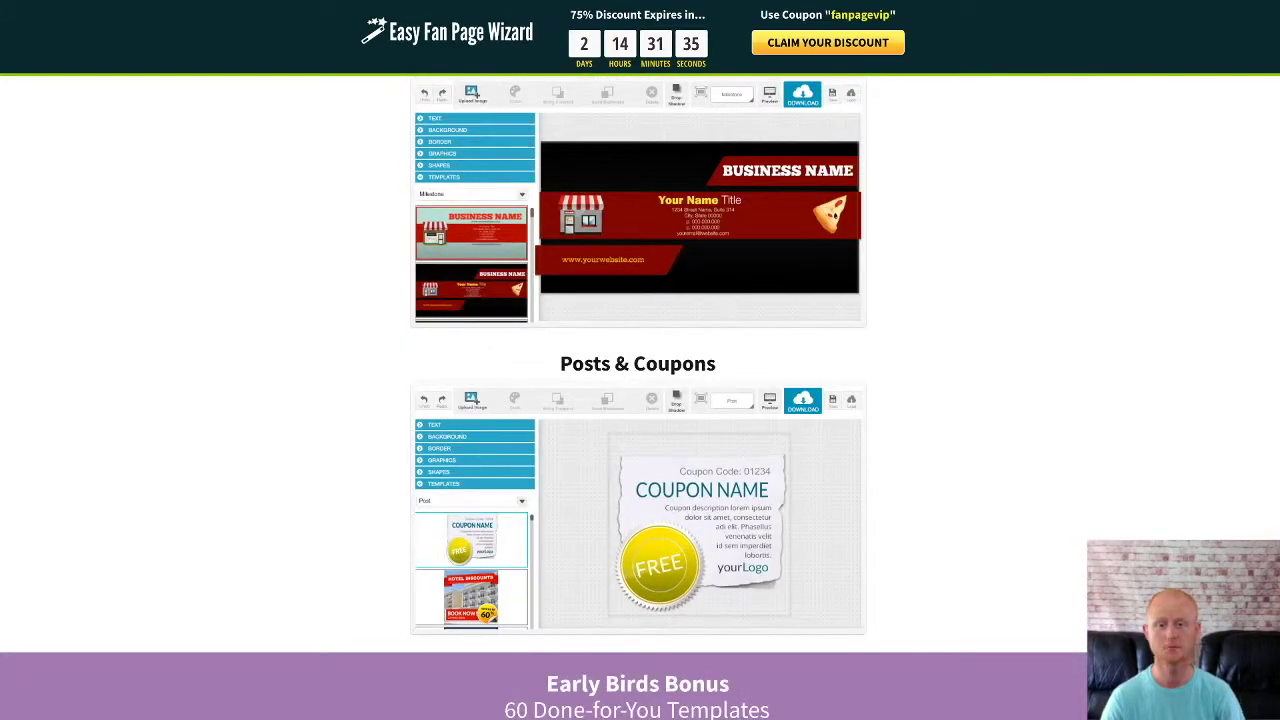
scroll(640, 400, down, 1)
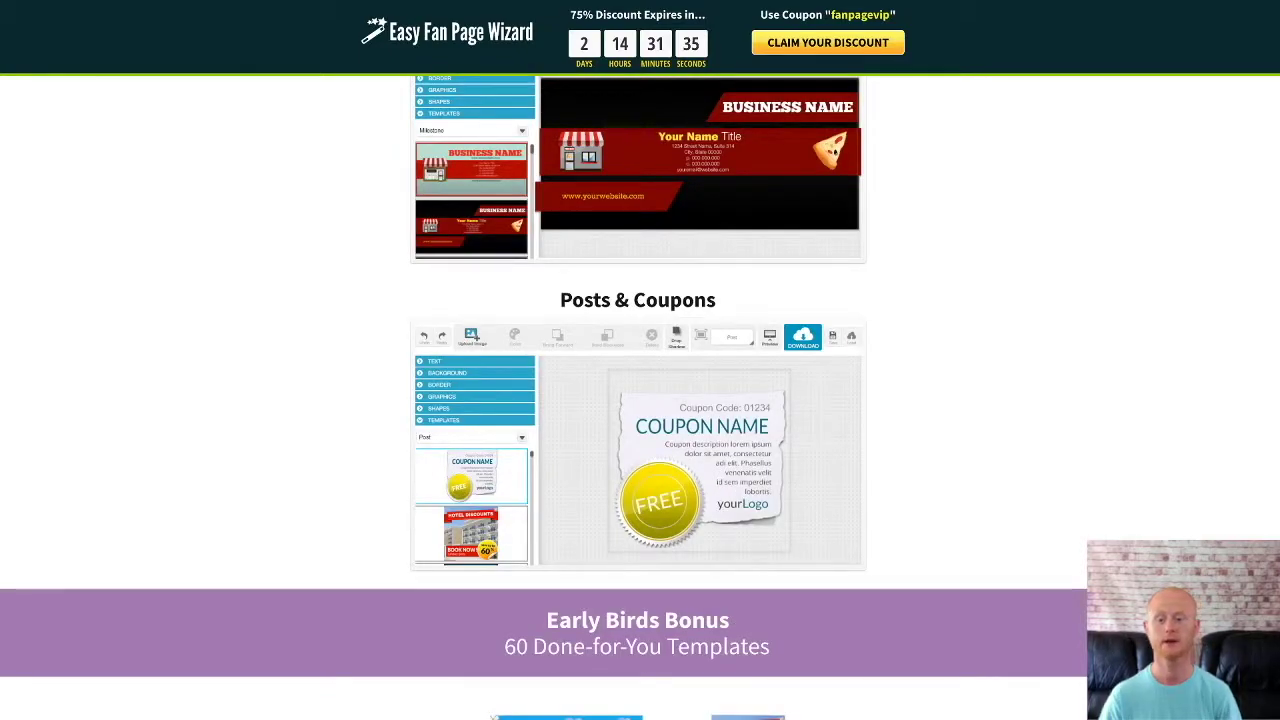
scroll(640, 400, down, 1)
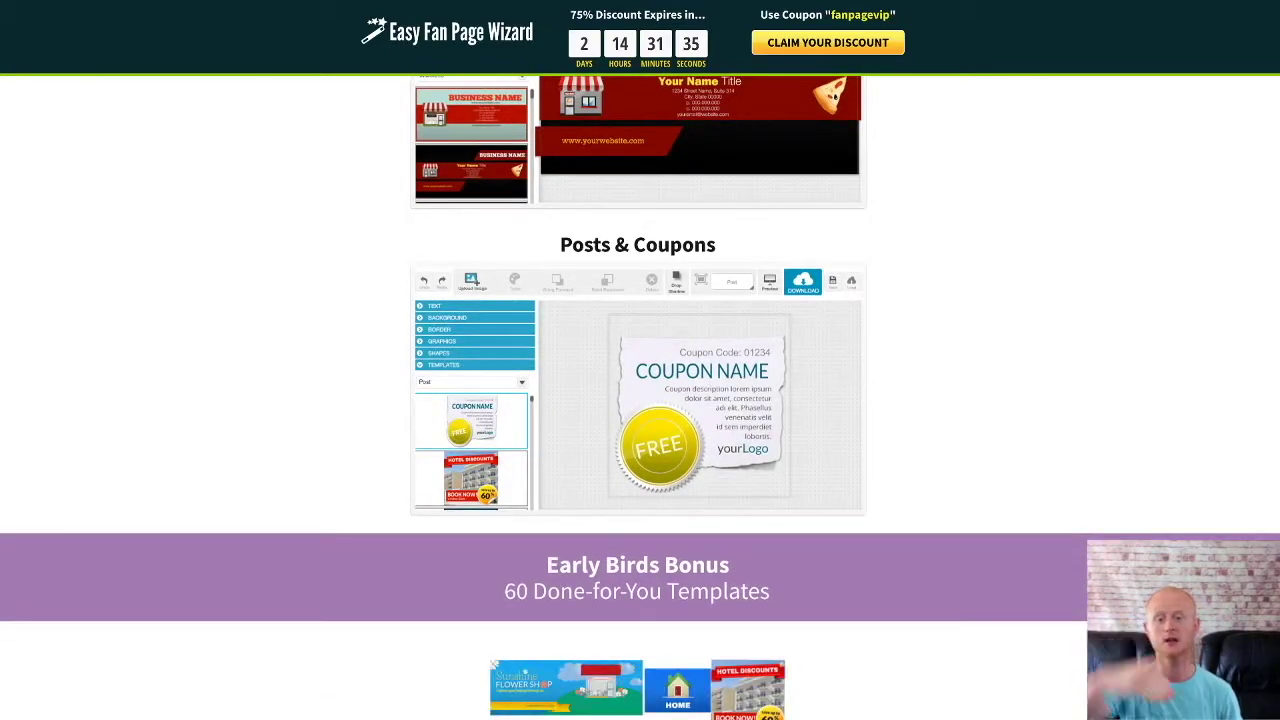
Look through the Early Birds Bonus section's collage of done-for-you templates and its accompanying description.
scroll(640, 400, down, 1)
scroll(640, 400, down, 1)
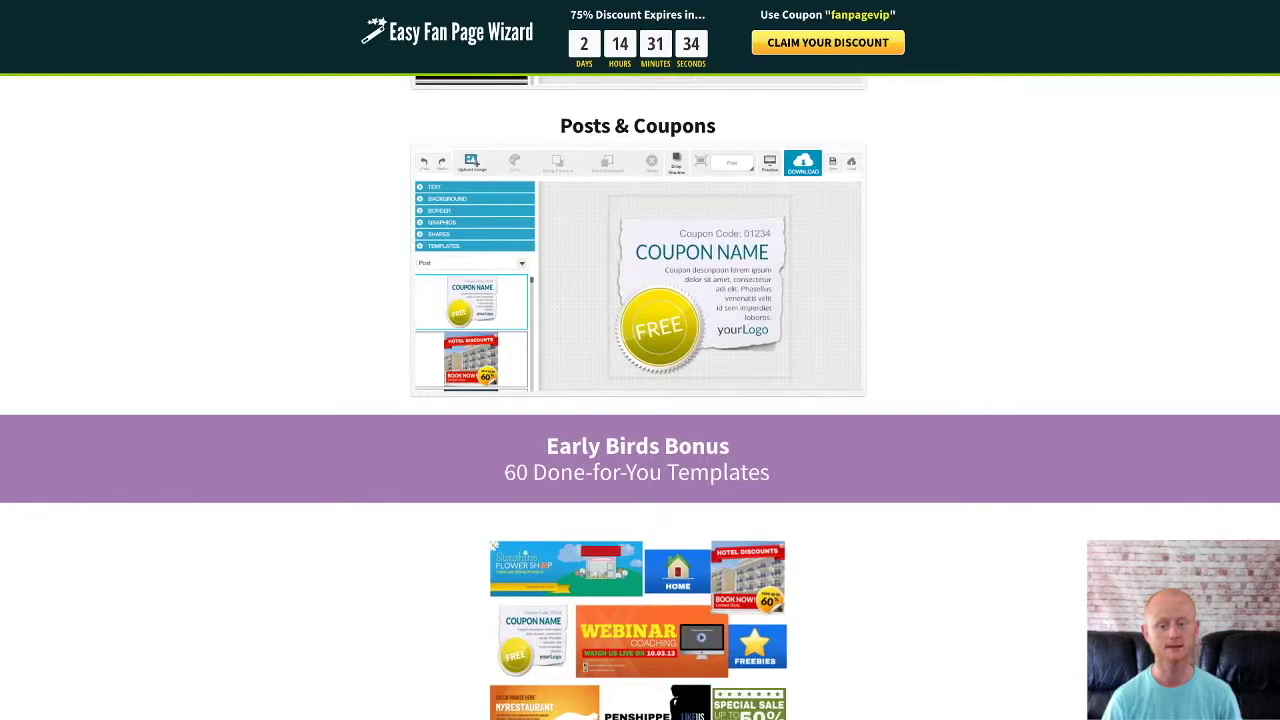
scroll(640, 400, down, 1)
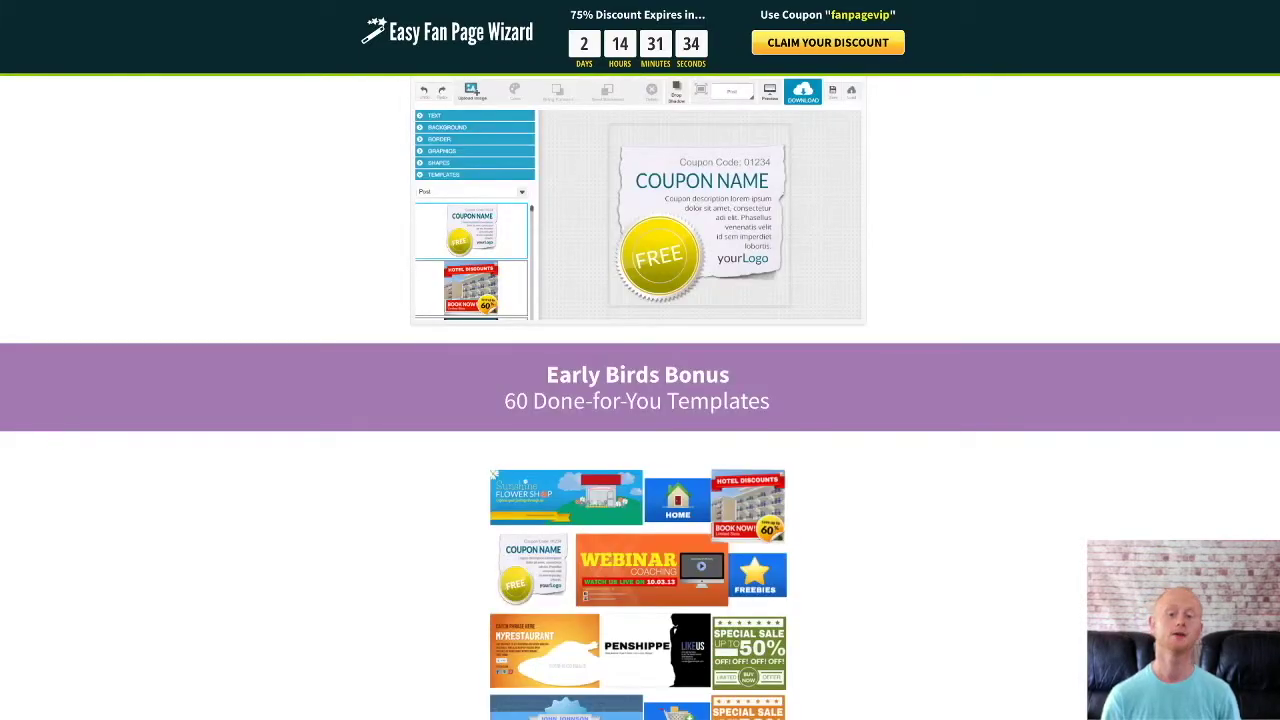
scroll(640, 400, down, 1)
scroll(640, 400, down, 1)
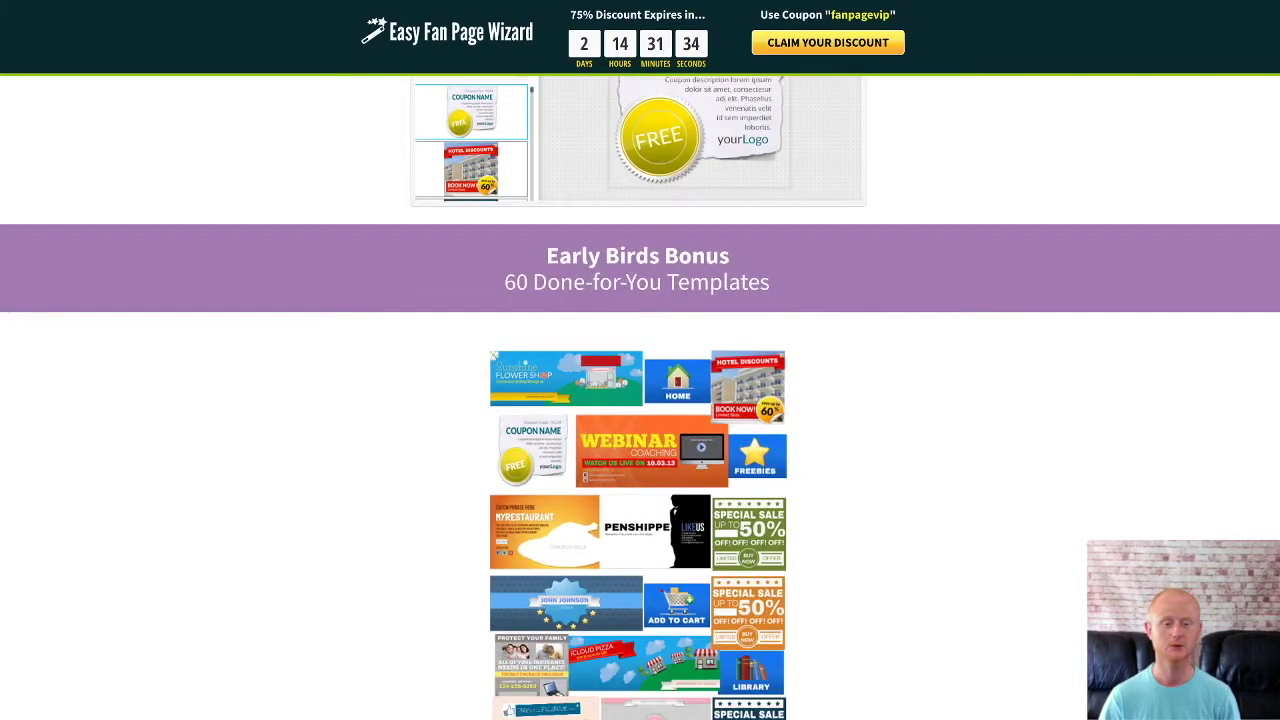
scroll(640, 400, down, 1)
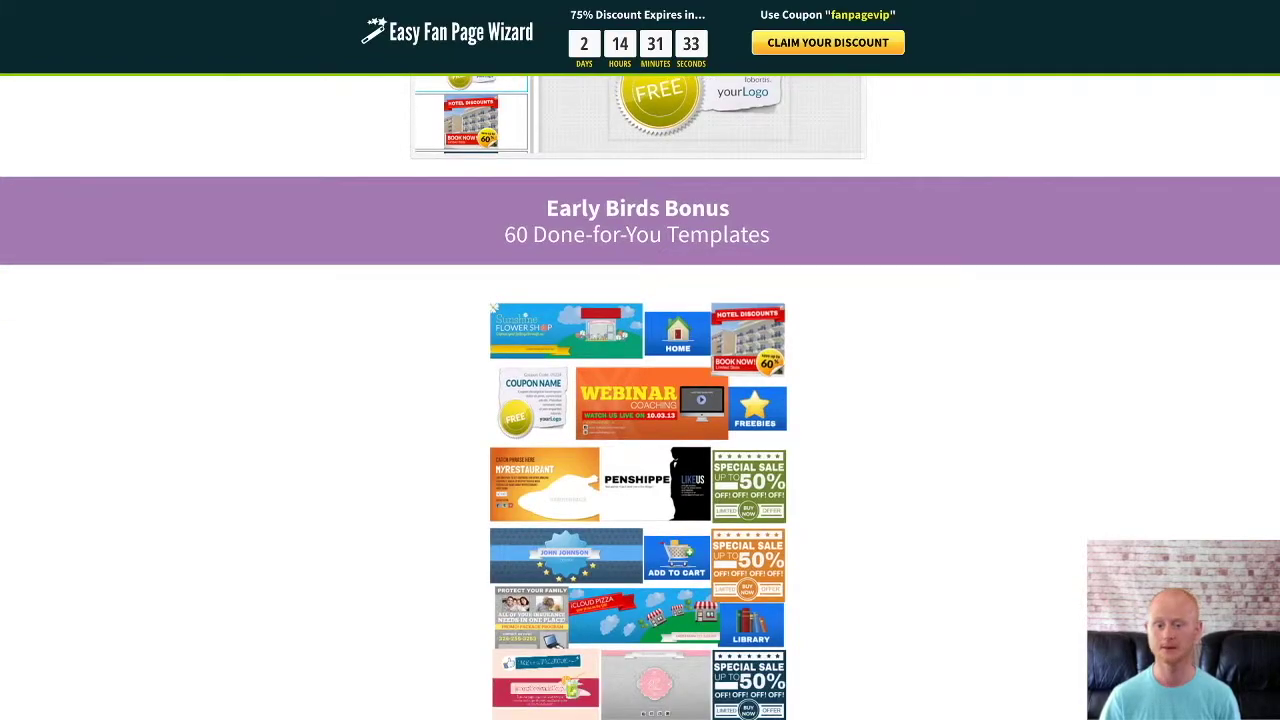
scroll(640, 400, down, 1)
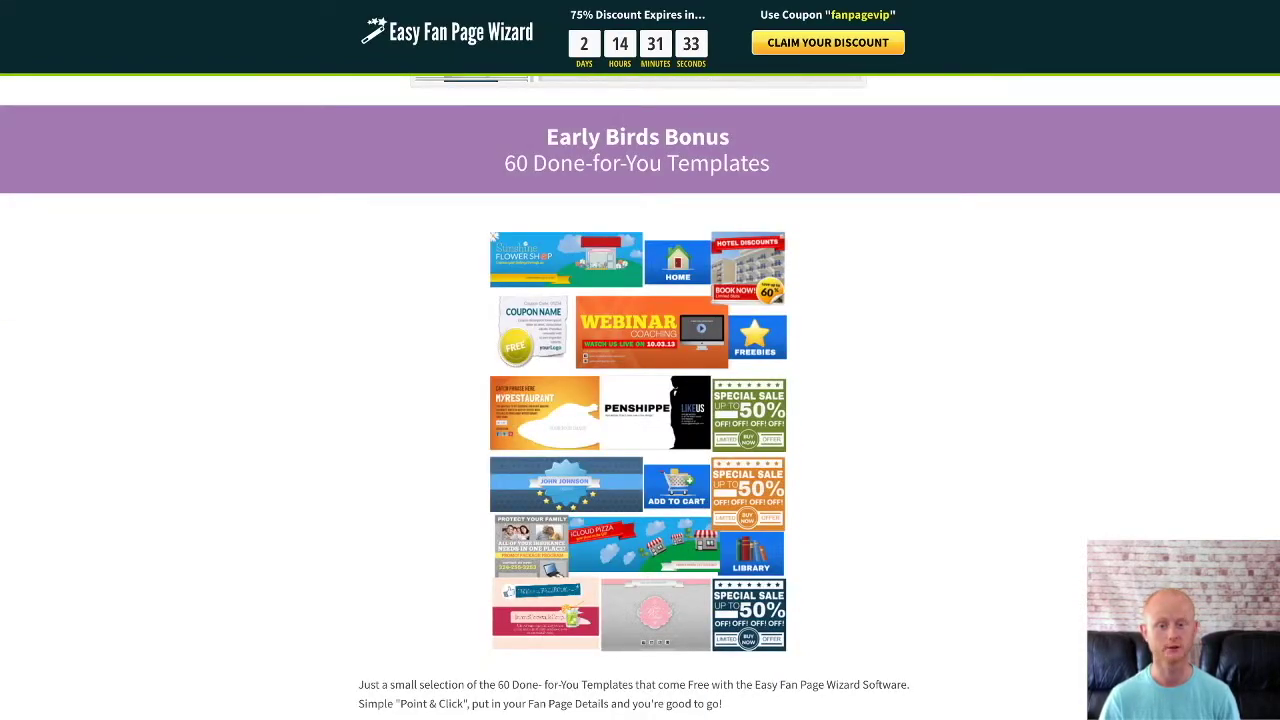
scroll(640, 400, down, 1)
scroll(640, 400, down, 1)
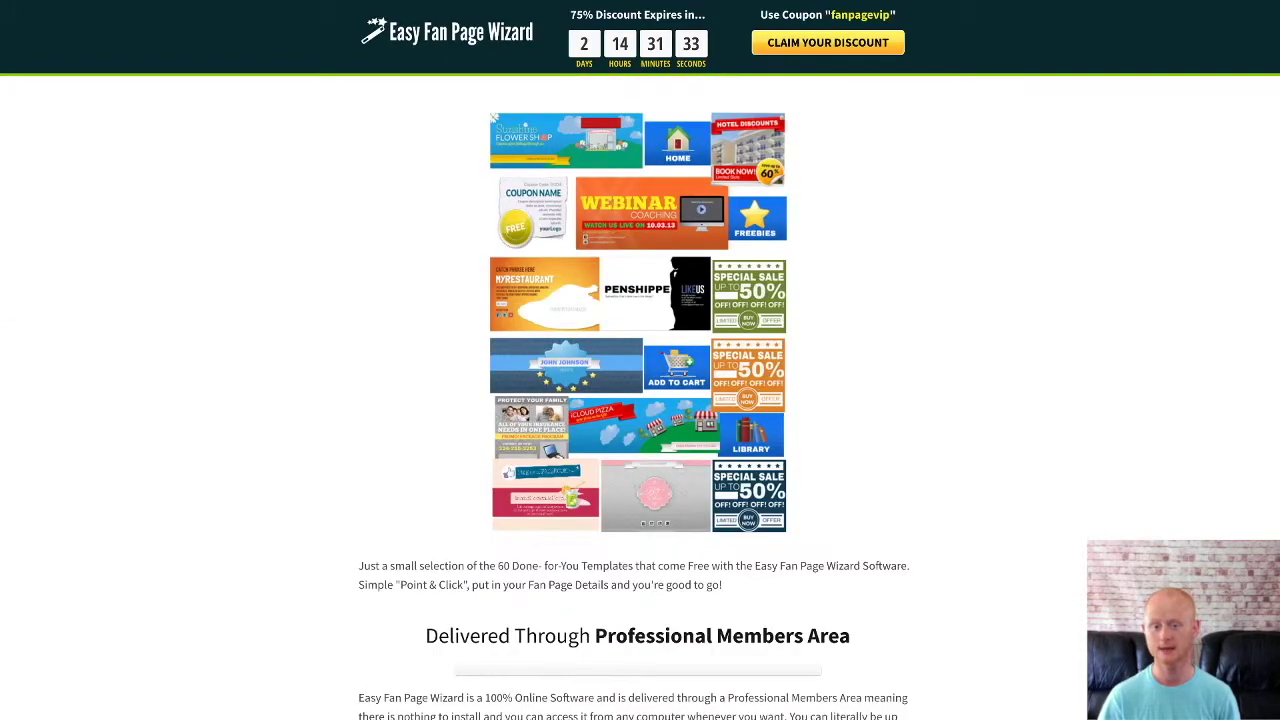
Review the Delivered Through Professional Members Area section, including its welcome-page screenshot and the description of online access and software updates.
scroll(640, 400, down, 1)
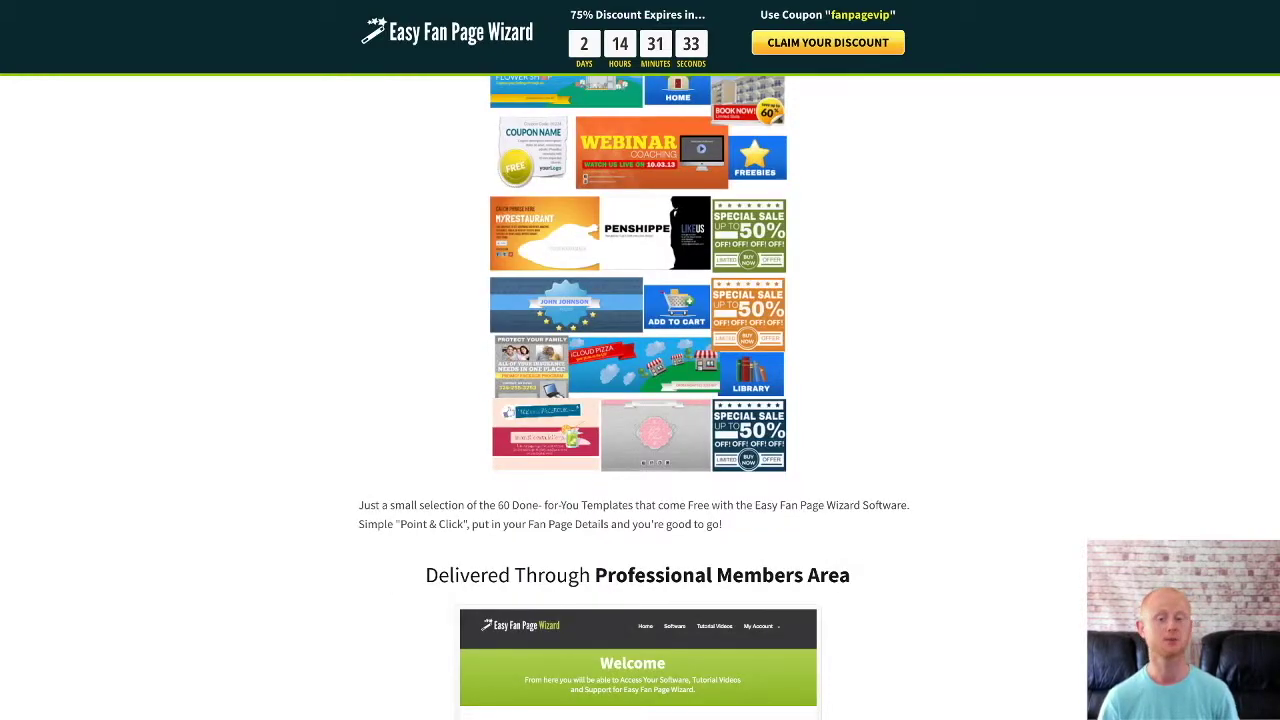
scroll(640, 400, down, 1)
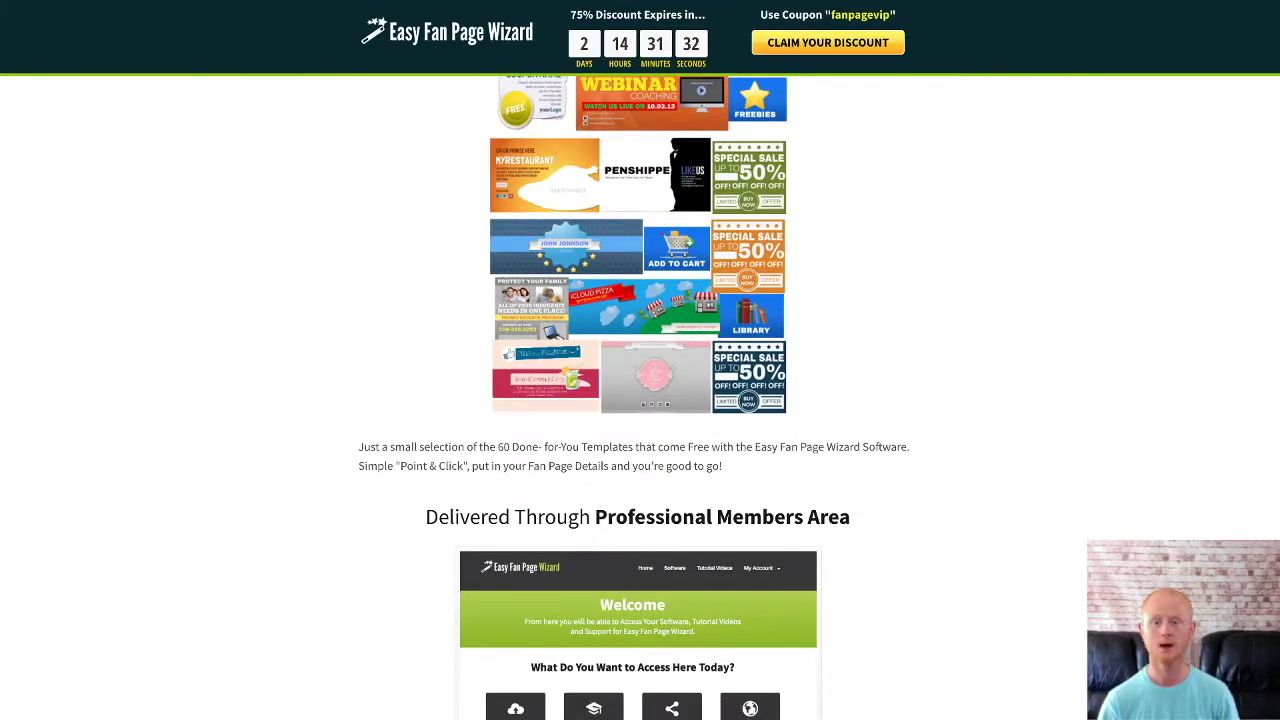
scroll(640, 400, down, 1)
scroll(640, 400, down, 1)
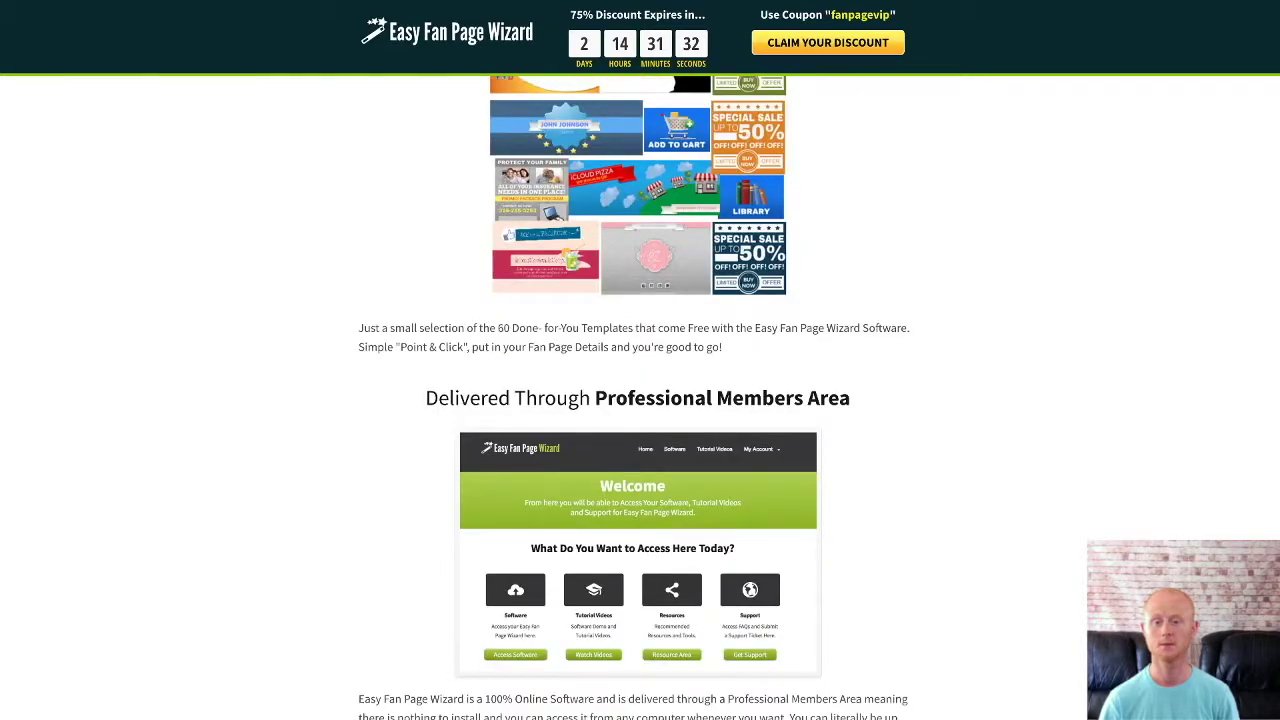
scroll(640, 400, down, 1)
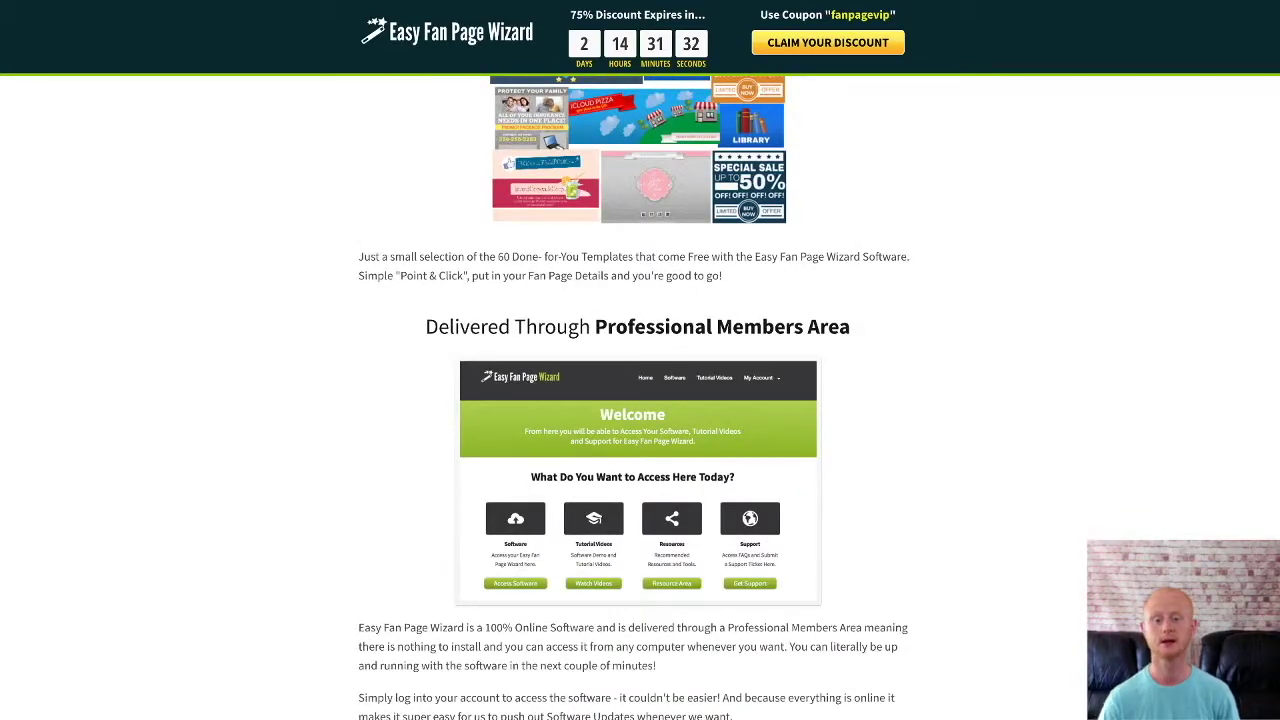
scroll(640, 400, down, 1)
scroll(640, 400, down, 1)
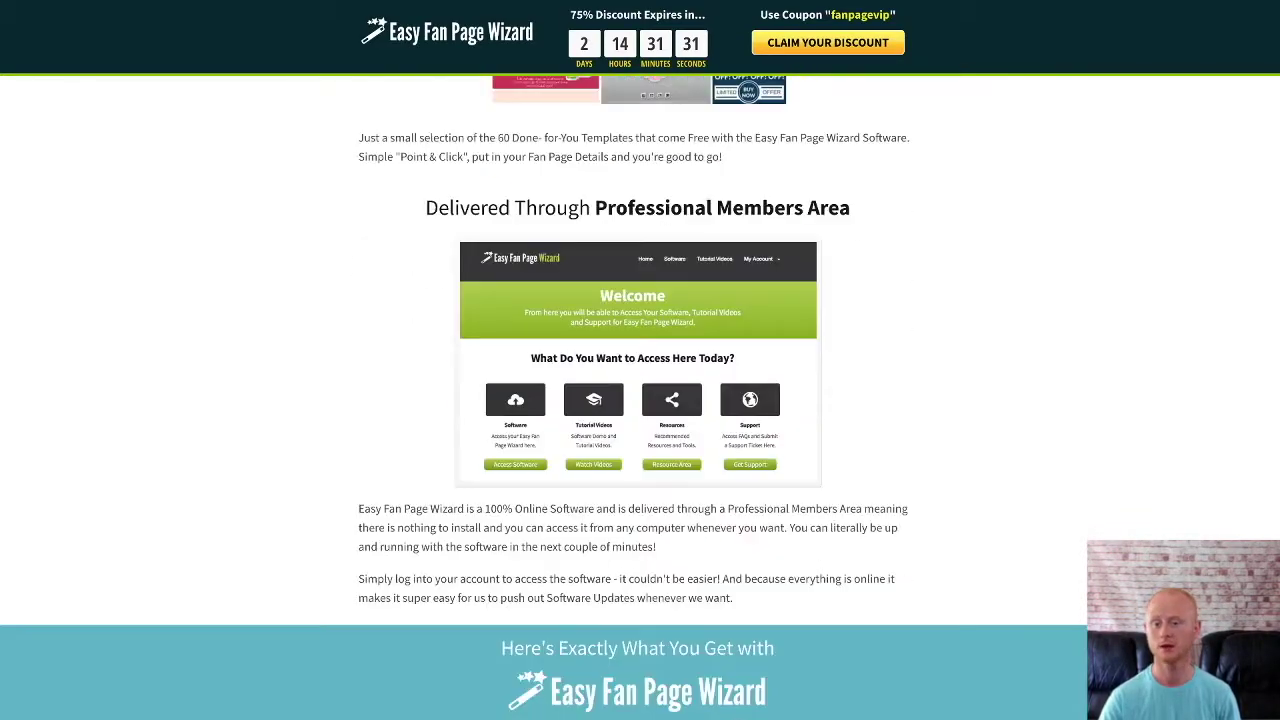
scroll(640, 400, down, 1)
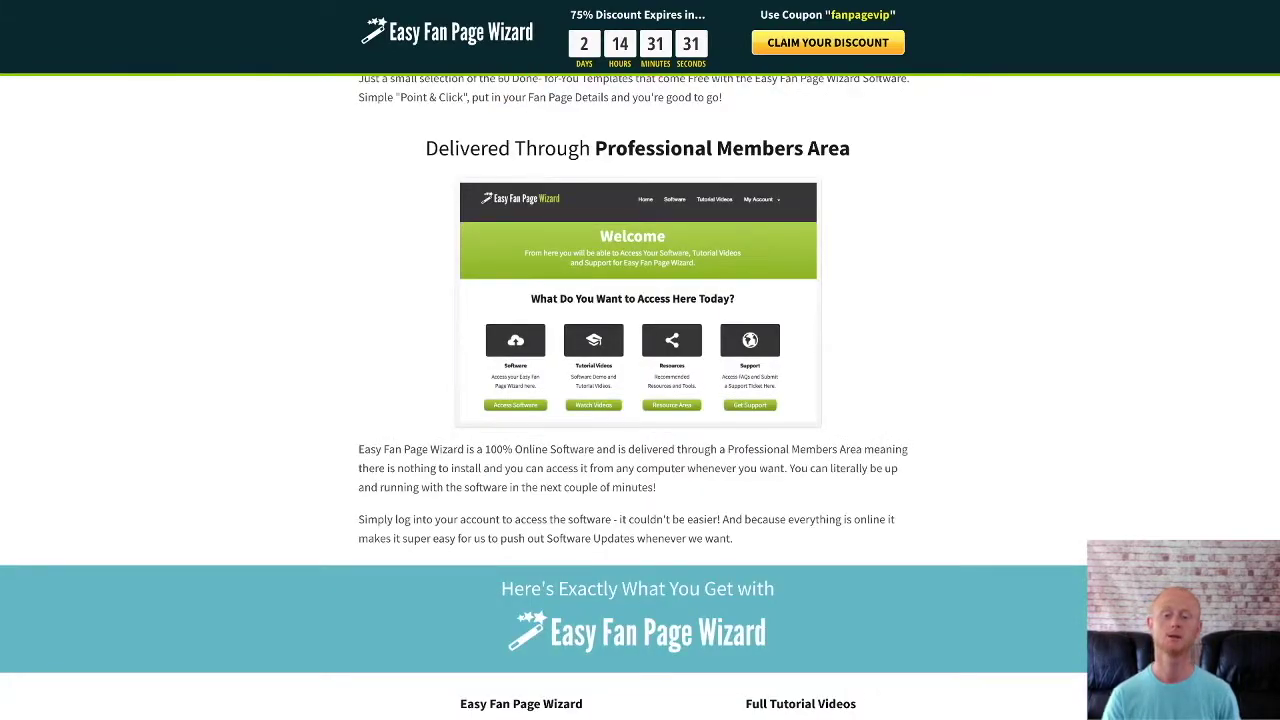
scroll(640, 400, down, 1)
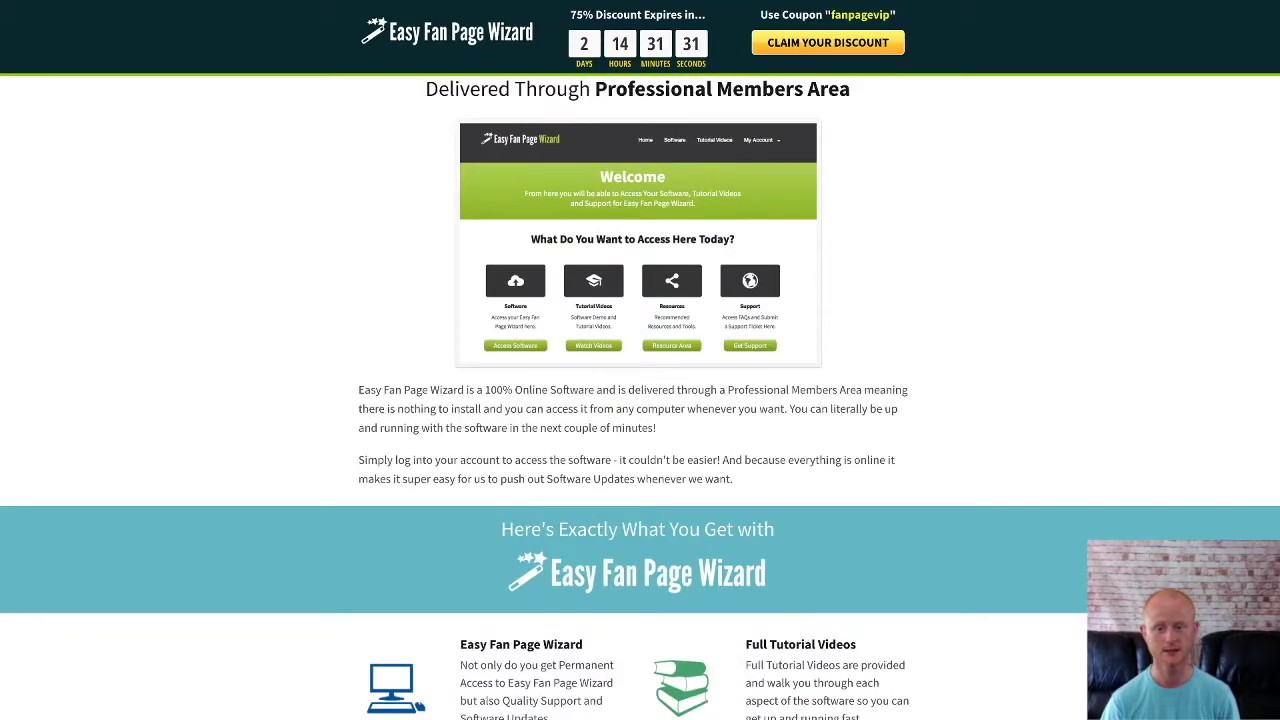
Review the Here's Exactly What You Get list covering tutorial videos, in-built graphics, ready-made templates, the members area and the guarantee.
scroll(640, 400, down, 1)
scroll(640, 400, down, 2)
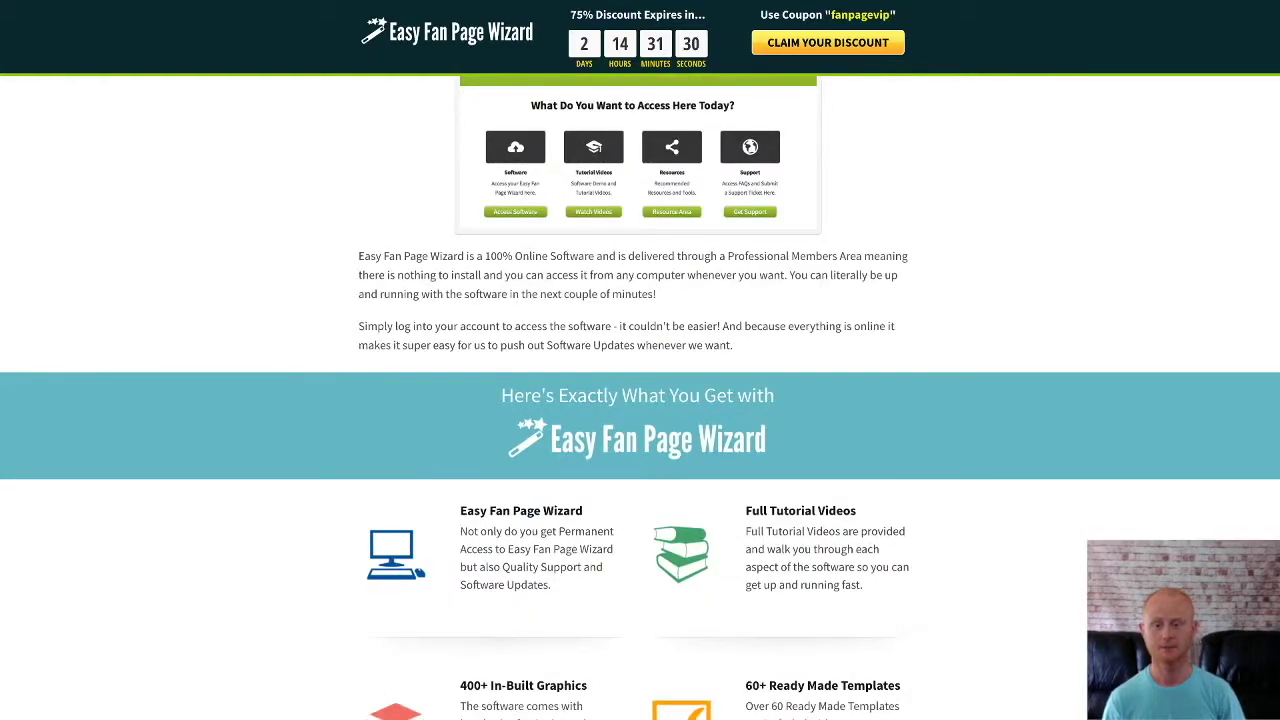
scroll(640, 400, down, 2)
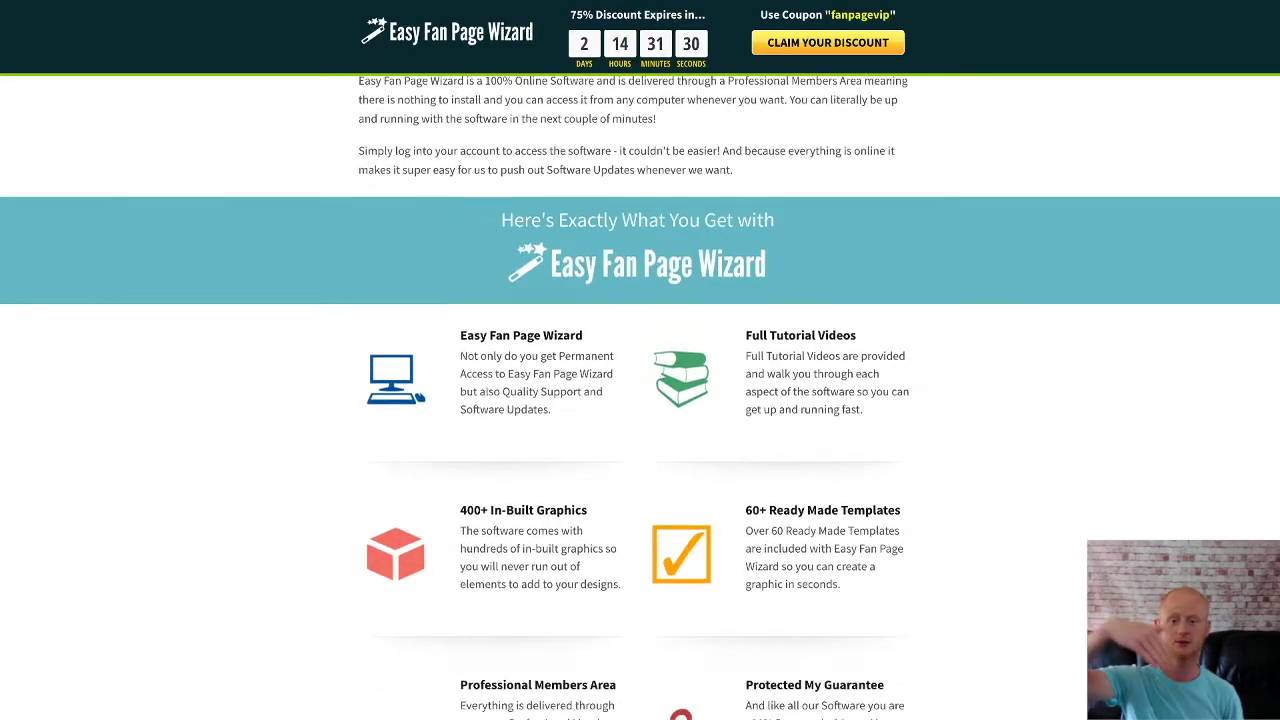
scroll(640, 400, down, 2)
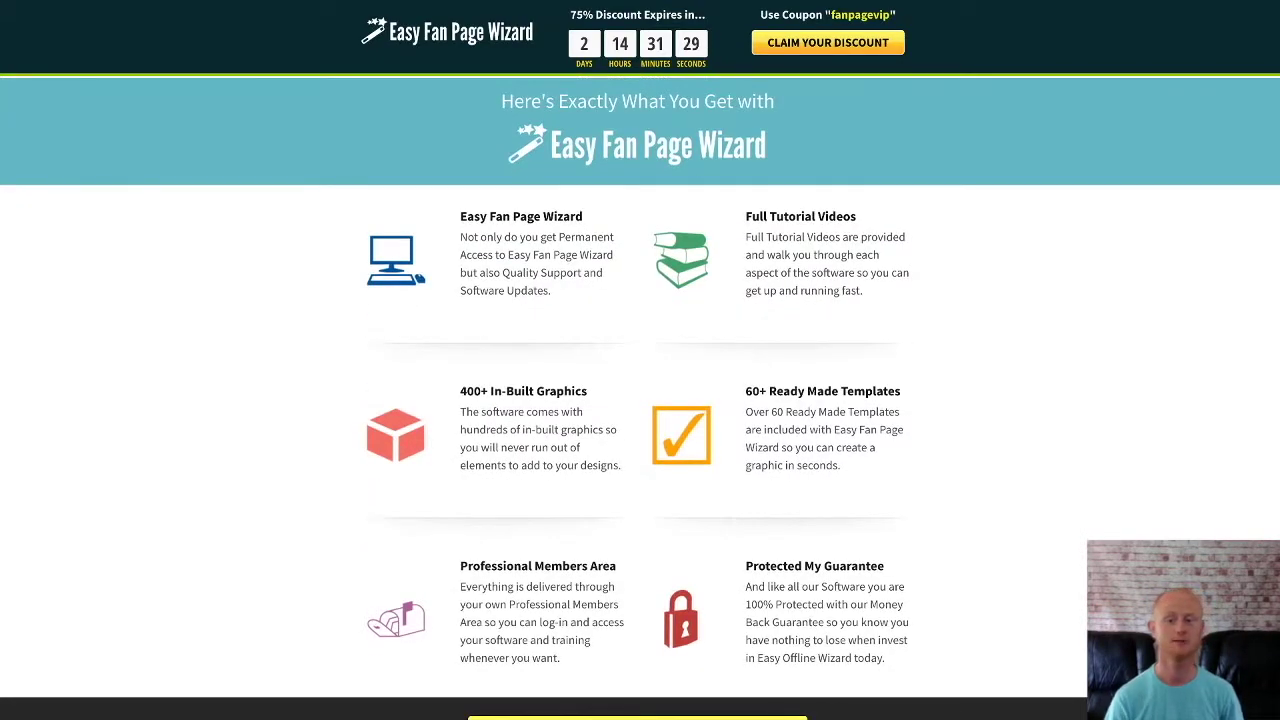
scroll(640, 400, down, 2)
scroll(640, 400, down, 2)
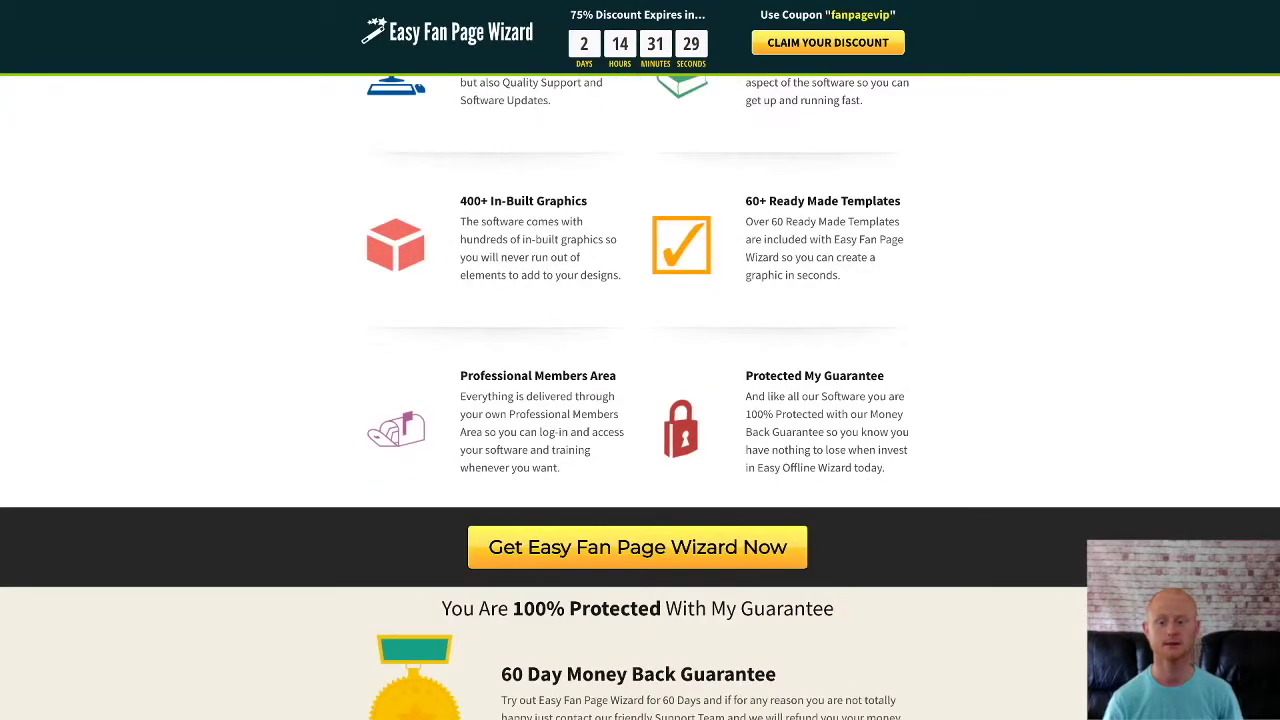
Read the money-back guarantee and the Total Value breakdown of everything included in the package.
scroll(640, 400, down, 2)
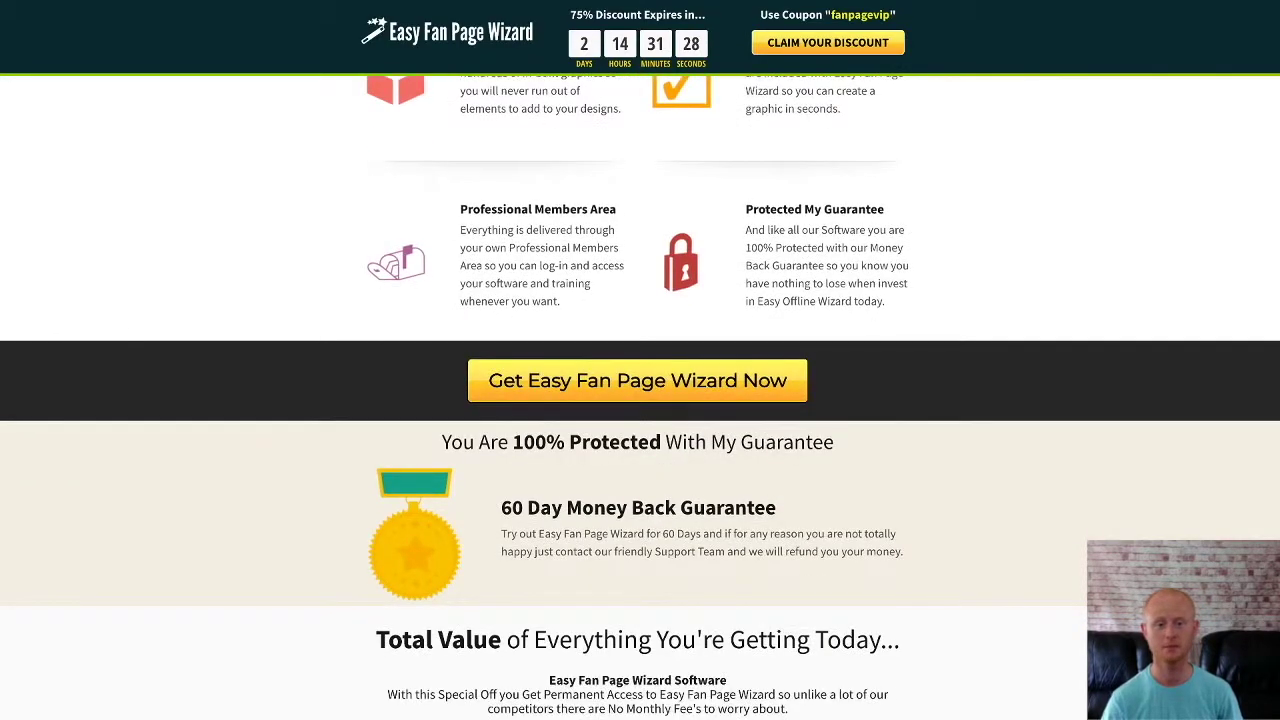
scroll(640, 400, down, 2)
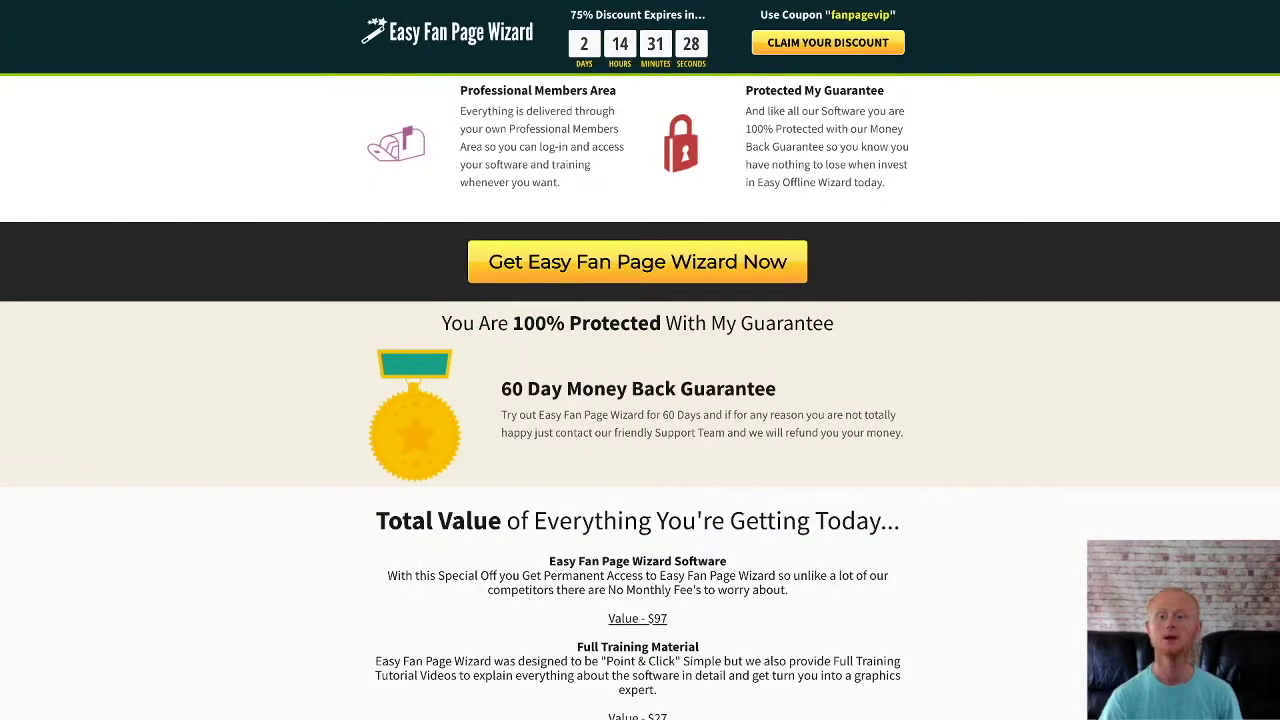
scroll(640, 400, down, 2)
scroll(640, 400, down, 2)
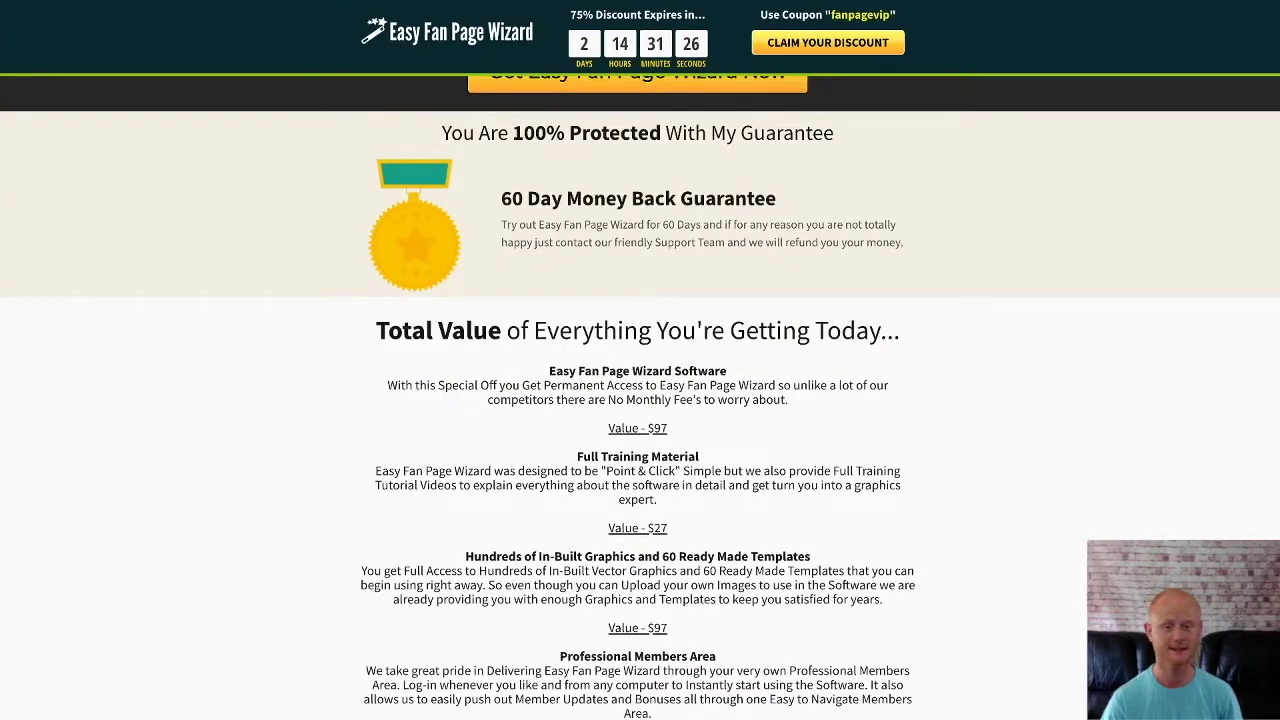
scroll(640, 400, down, 2)
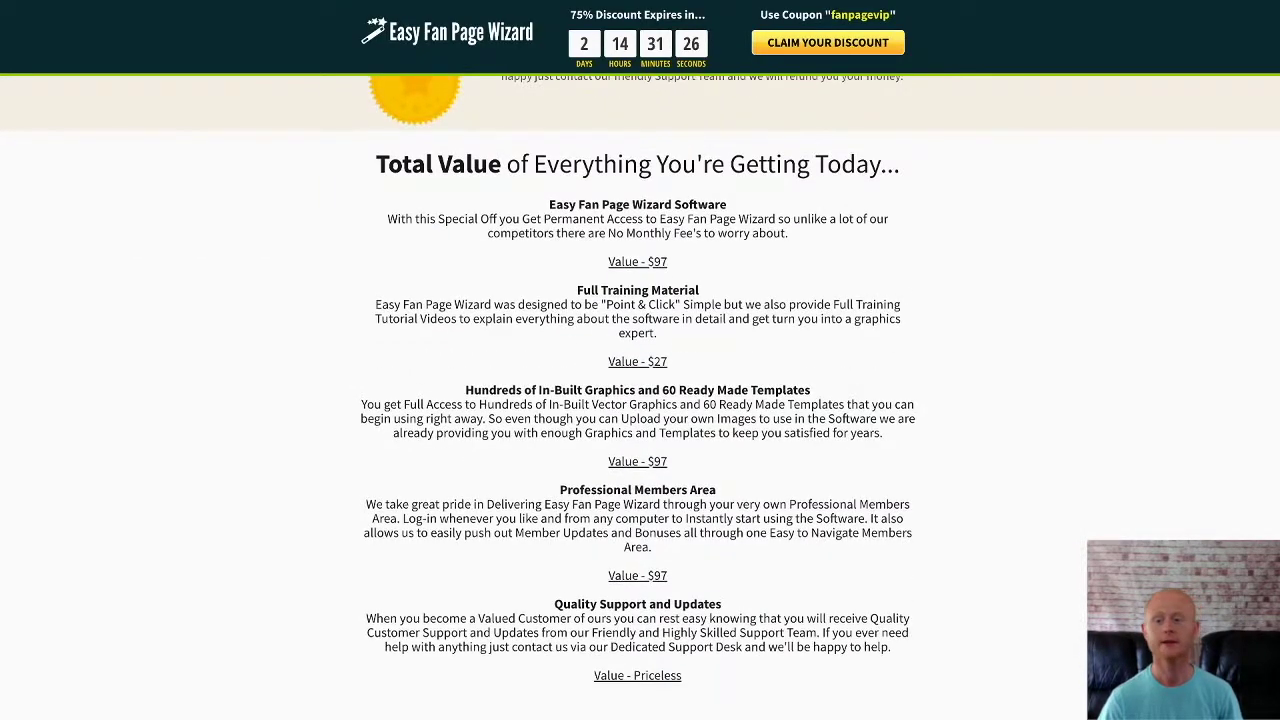
scroll(640, 400, down, 2)
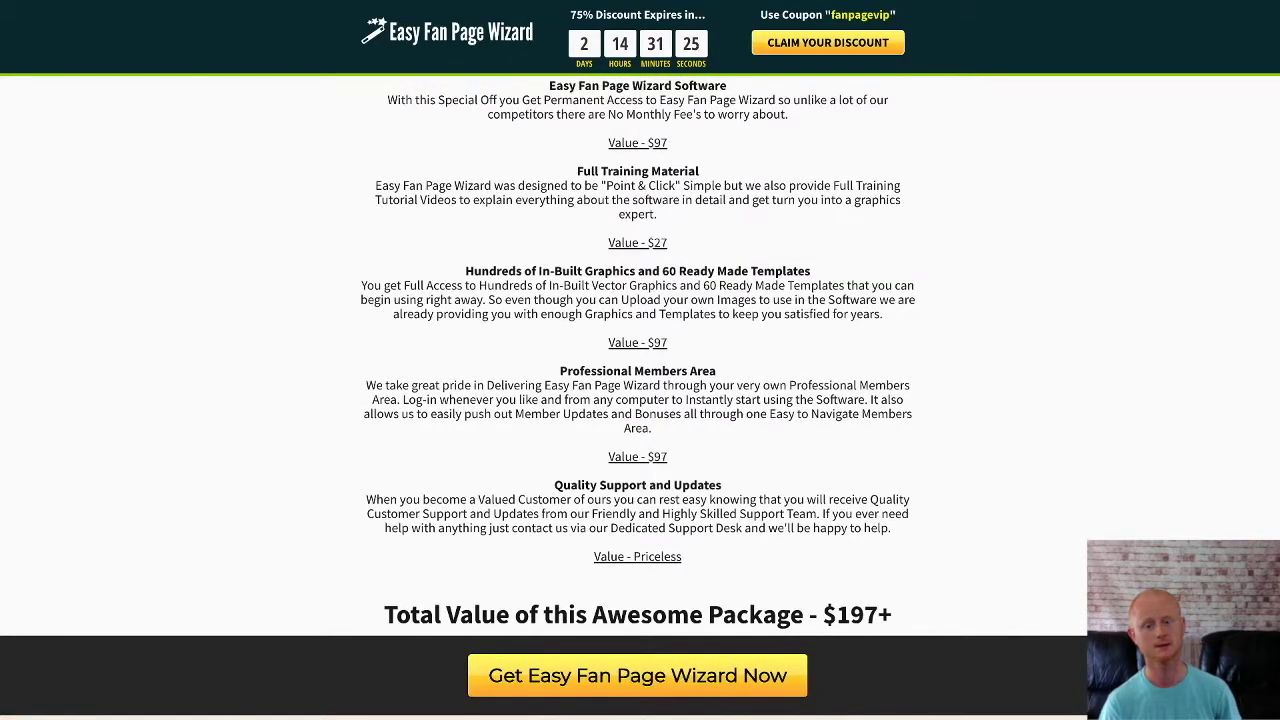
Examine the closing offer with its discounted price, coupon reminder, purchase box and sign-off message.
scroll(640, 400, down, 2)
scroll(640, 400, down, 2)
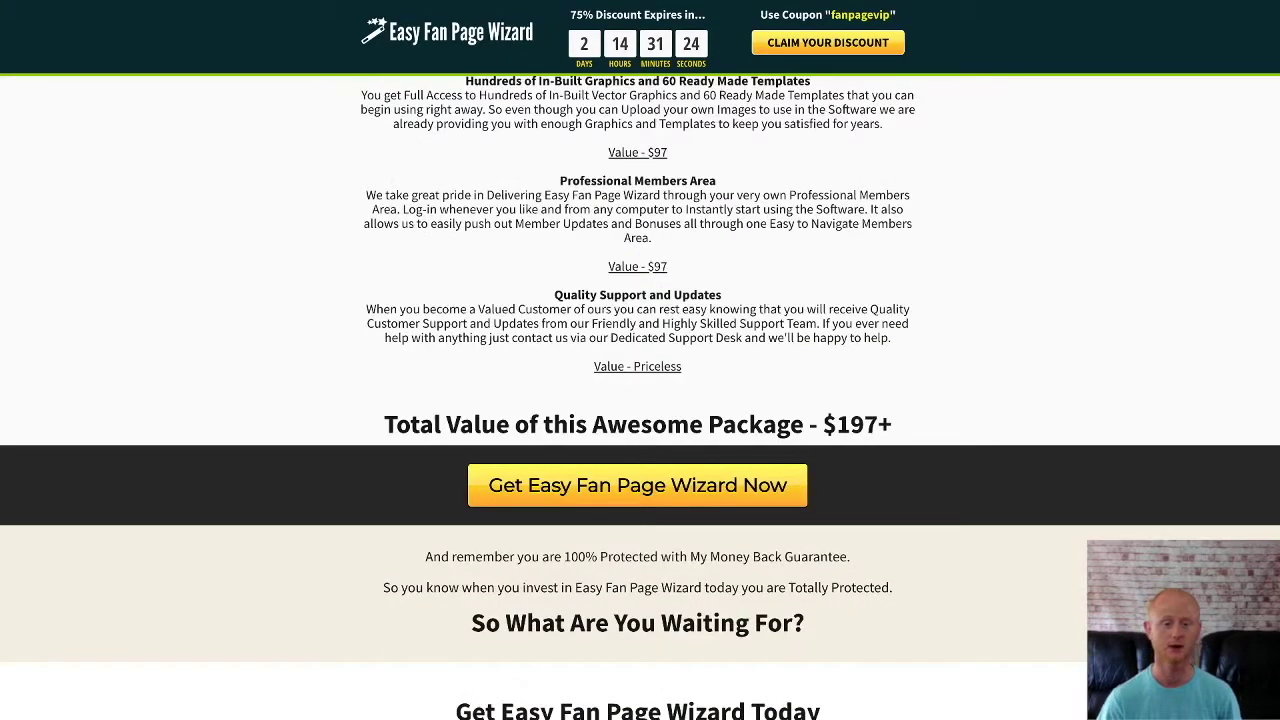
scroll(640, 400, down, 2)
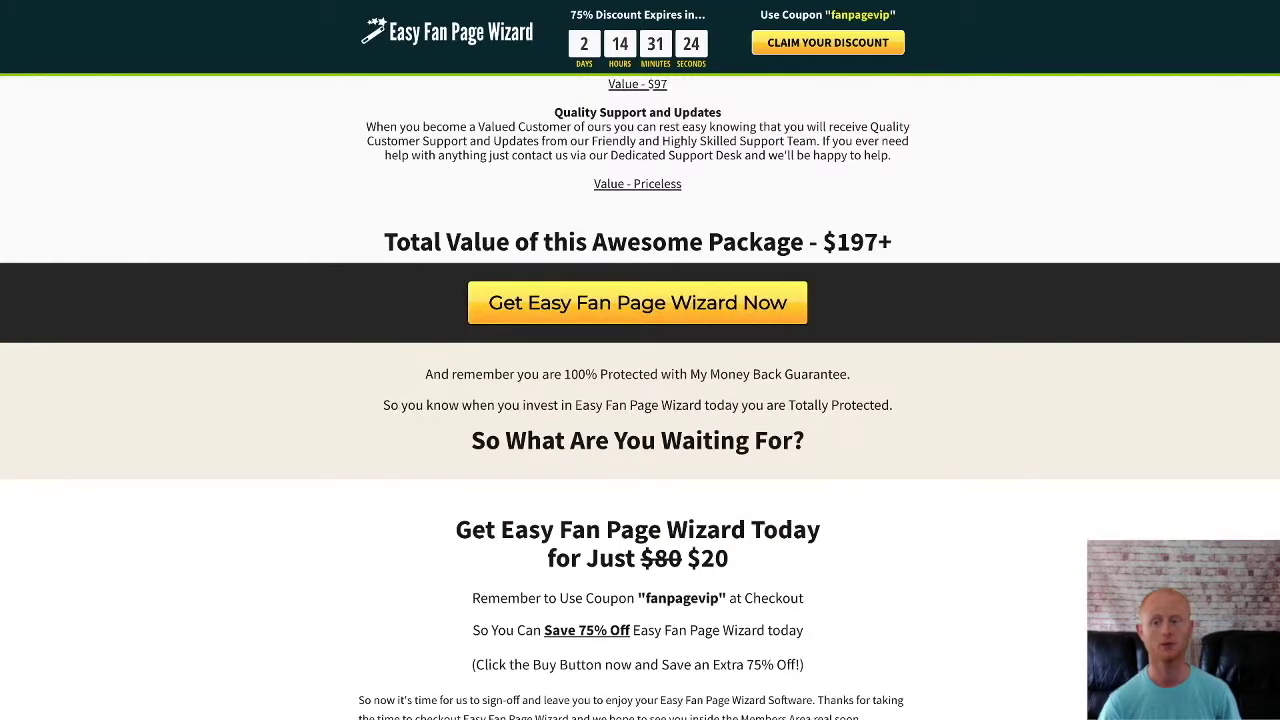
scroll(640, 400, down, 1)
scroll(640, 400, down, 2)
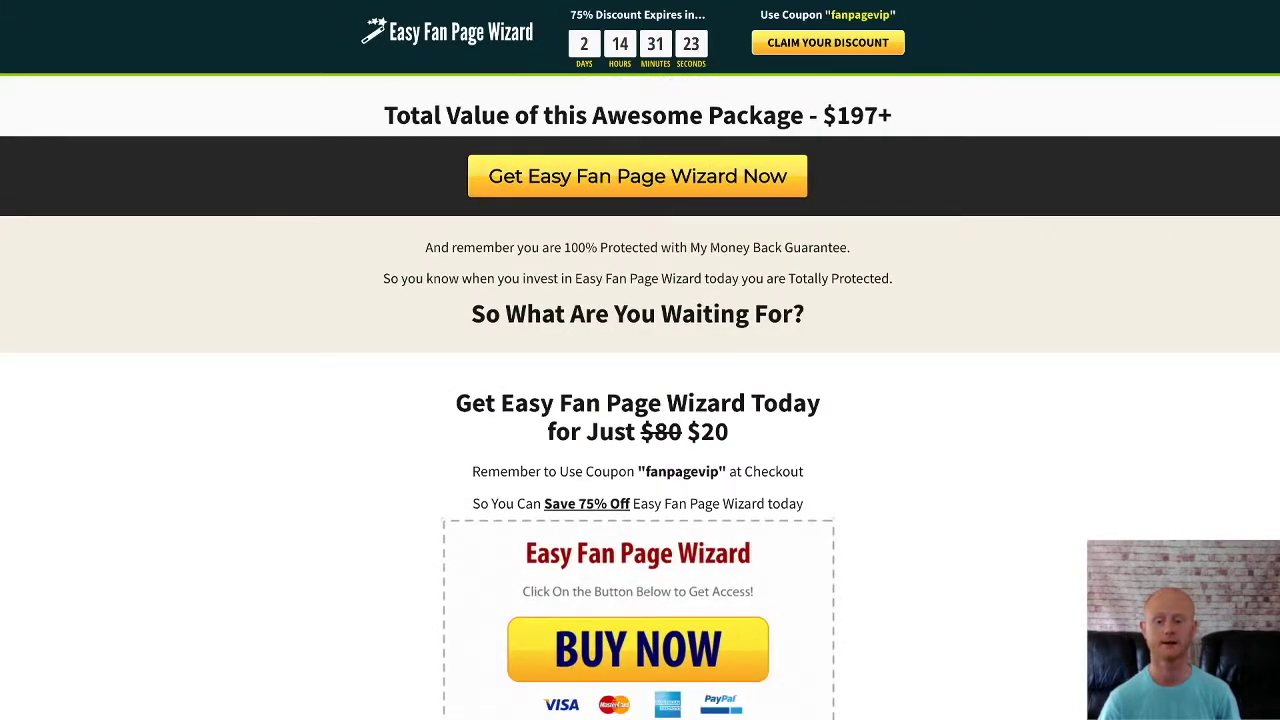
scroll(640, 400, down, 2)
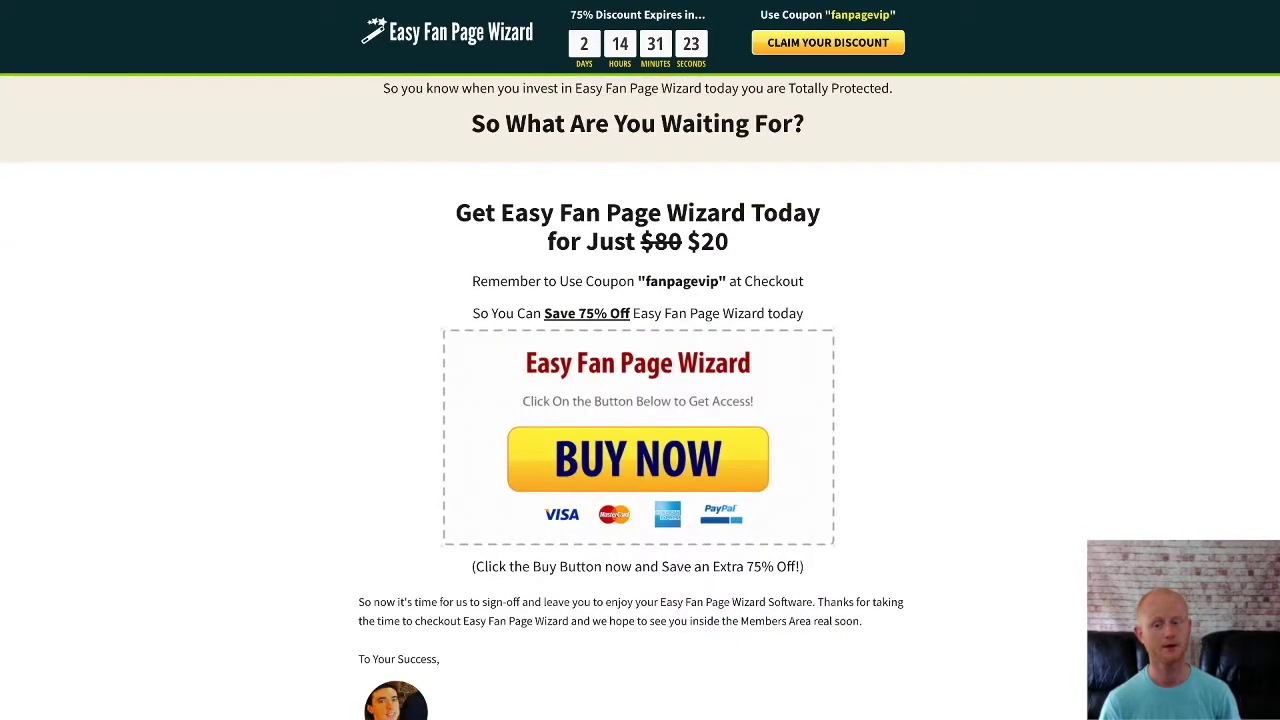
scroll(640, 400, down, 2)
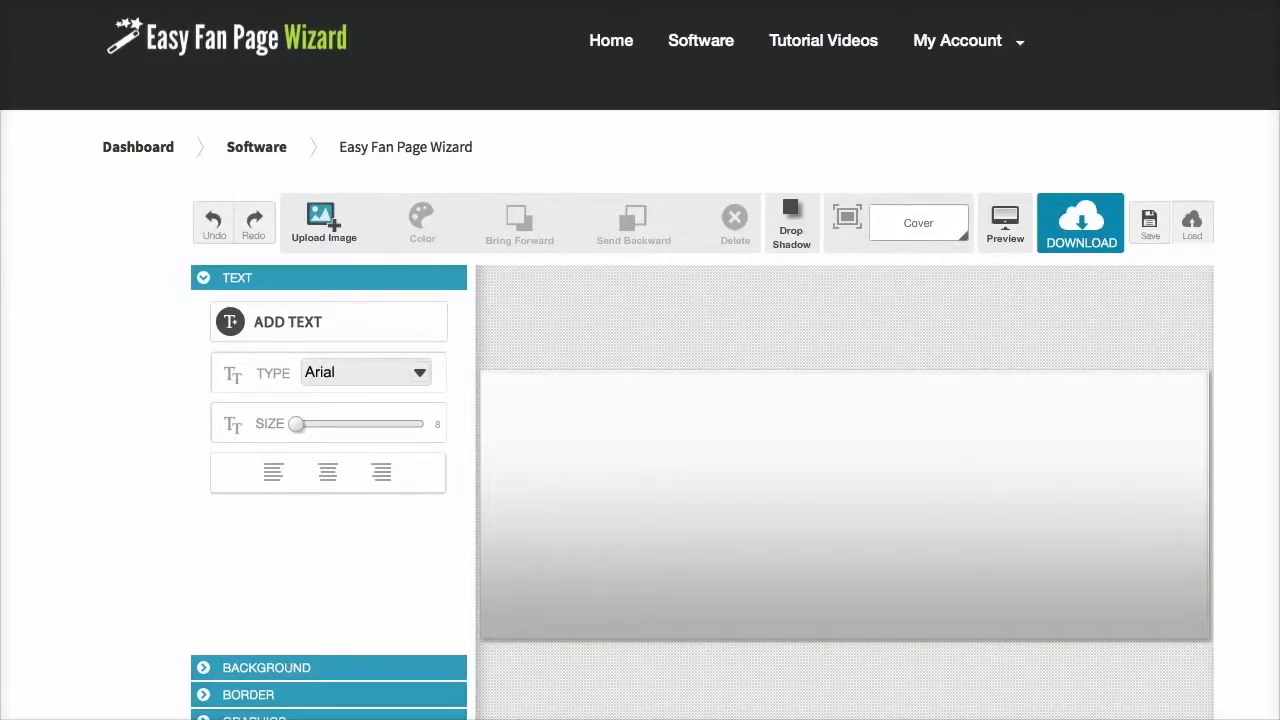
In the Easy Fan Page Wizard editor, try the Fangate canvas preset and switch back to Cover.
scroll(640, 400, down, 2)
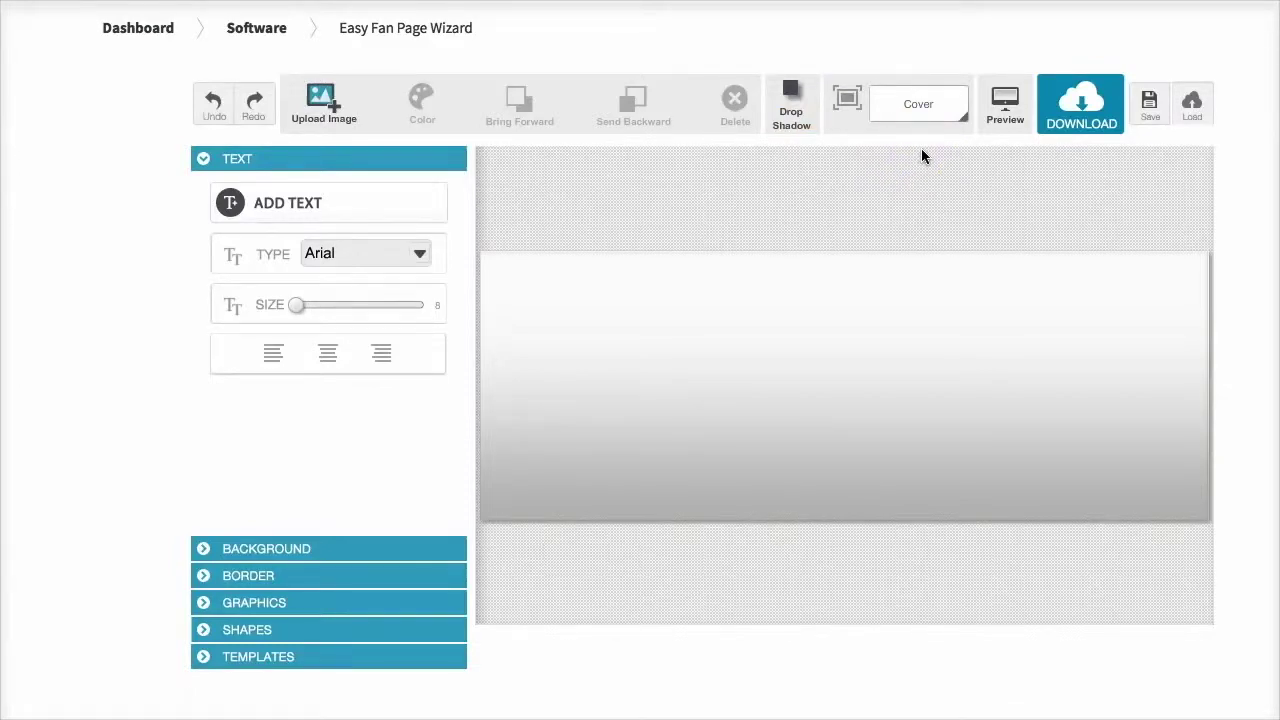
click(920, 104)
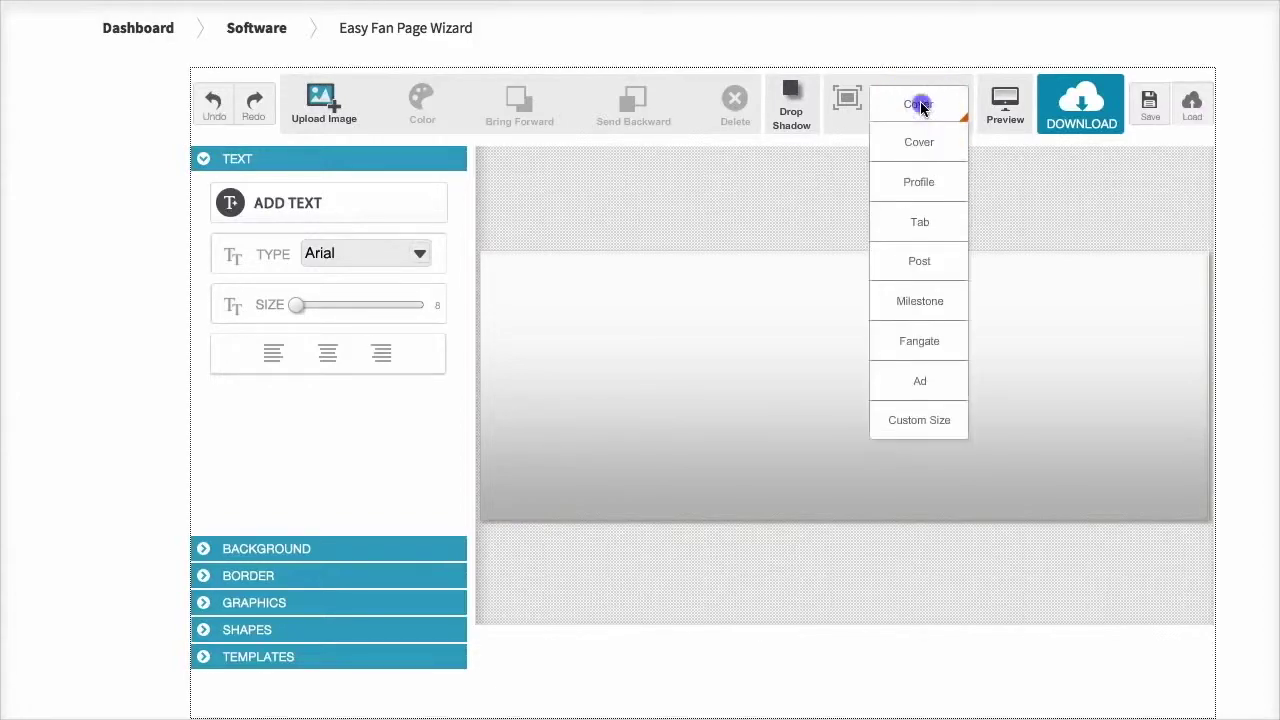
click(920, 104)
click(920, 101)
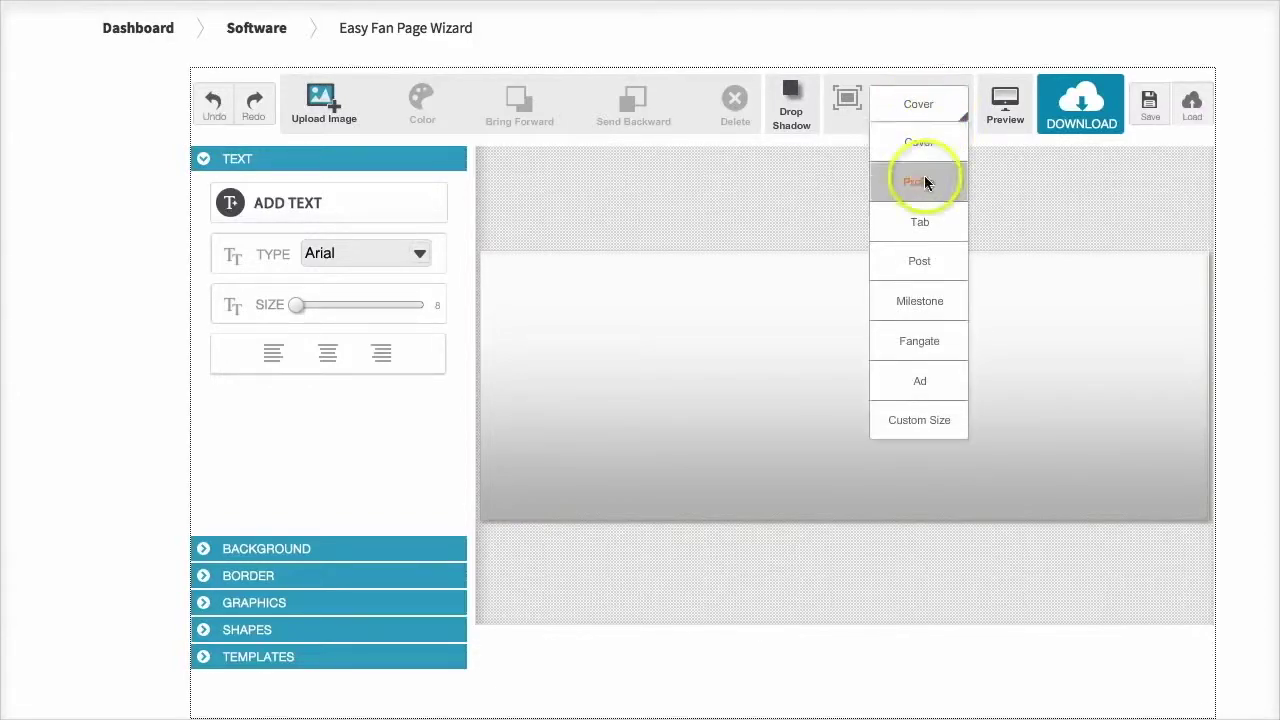
click(921, 343)
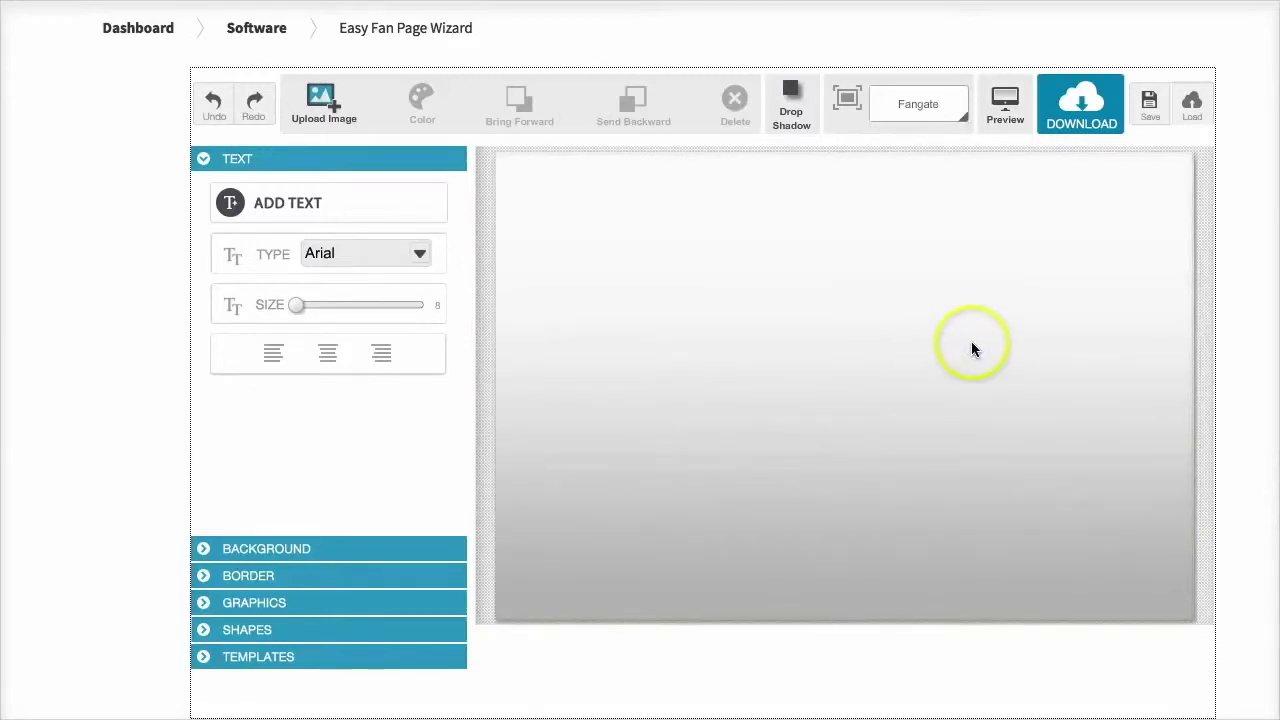
click(962, 98)
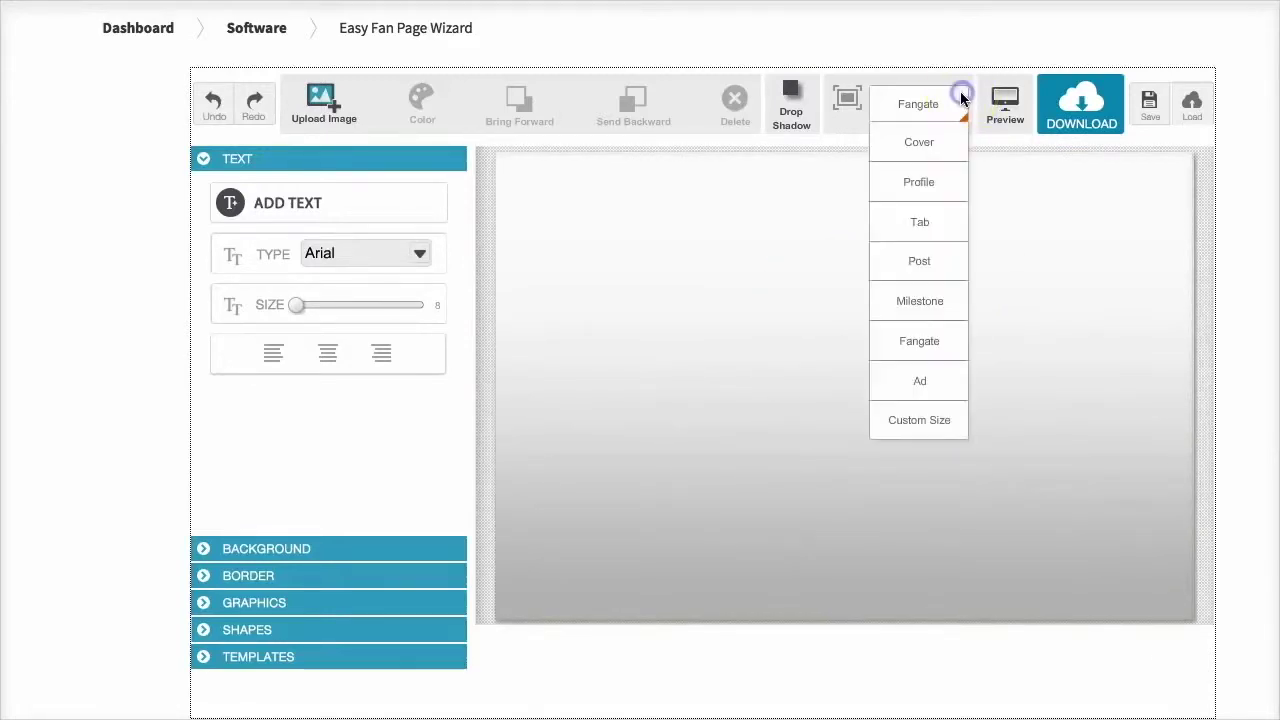
click(933, 143)
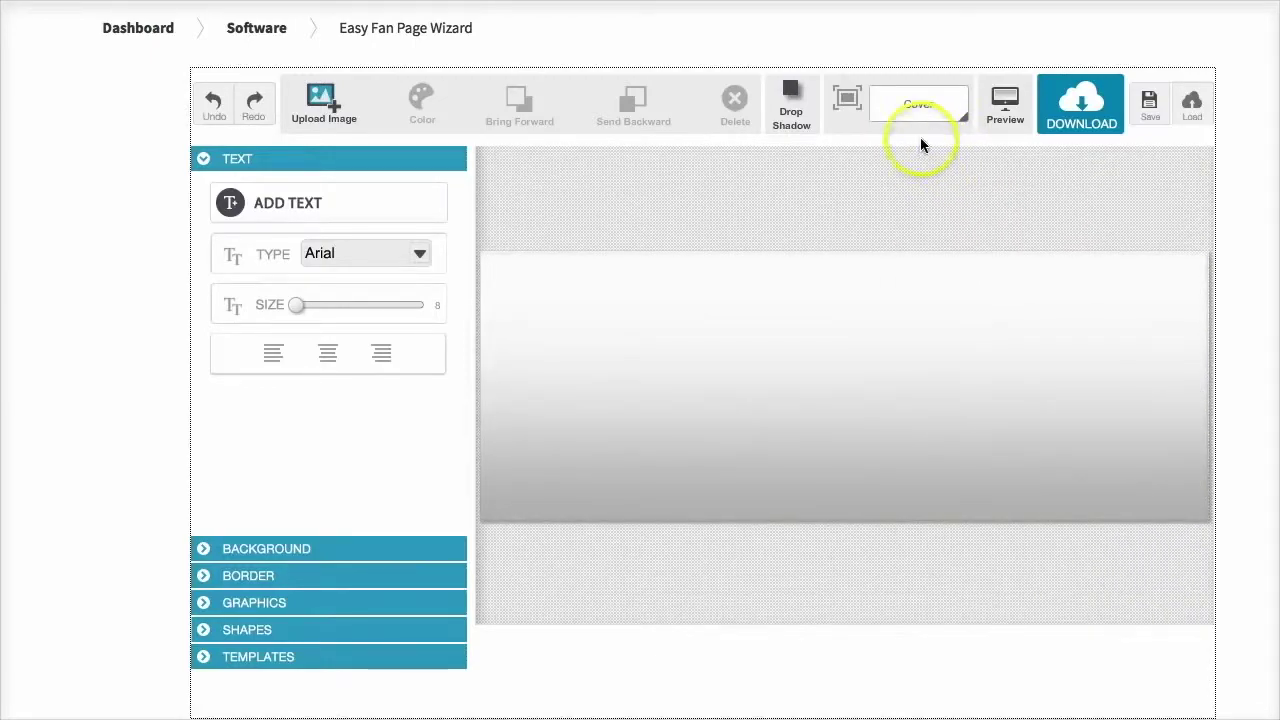
Change the canvas preset to Profile for a square profile graphic.
click(962, 110)
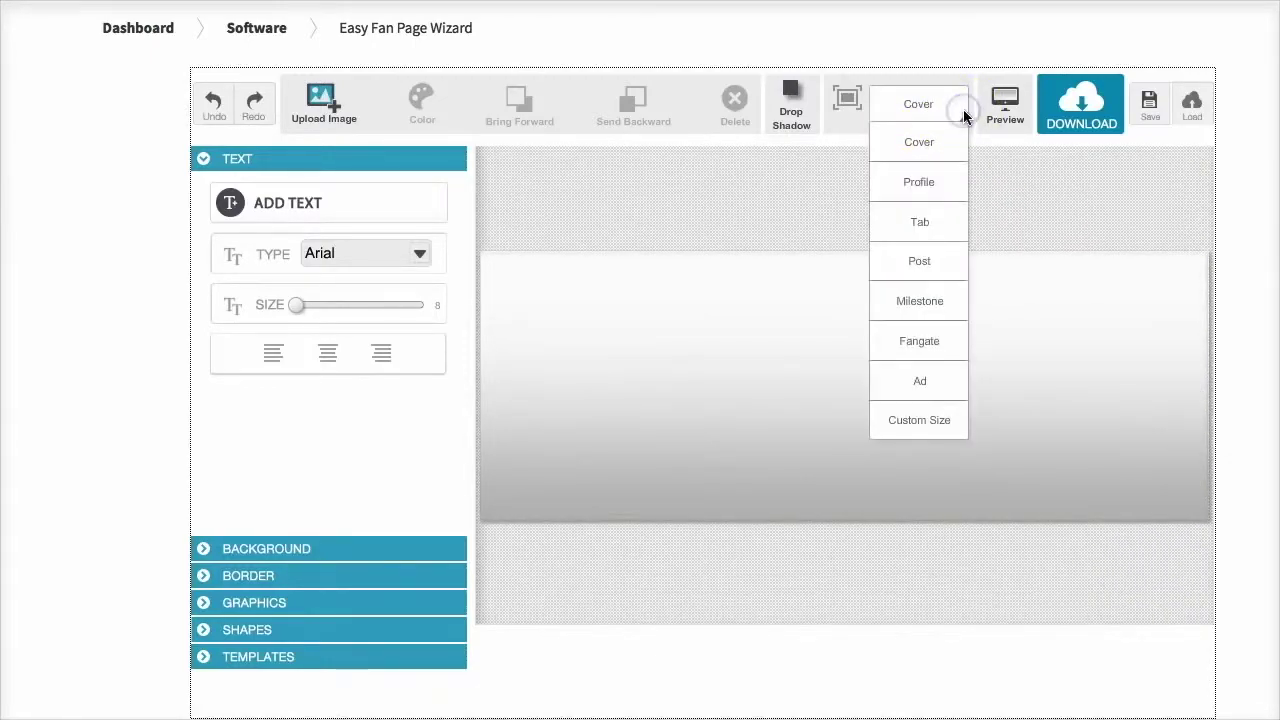
click(942, 174)
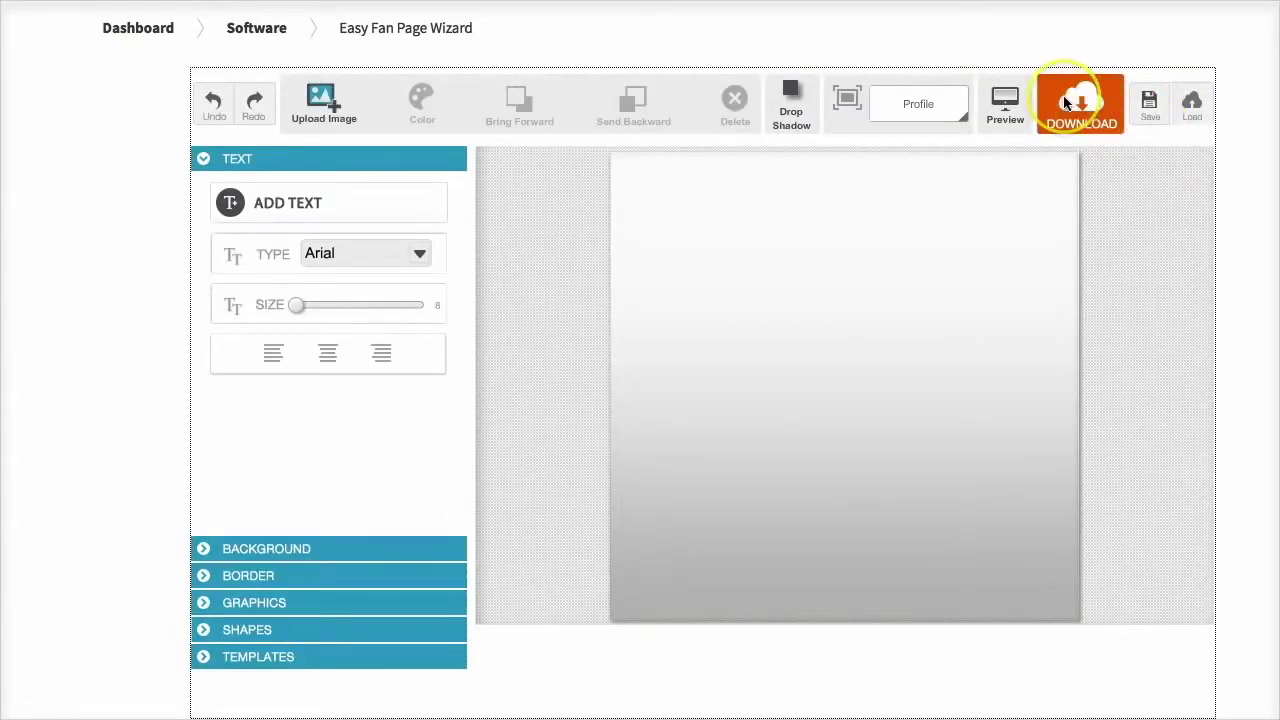
click(1154, 149)
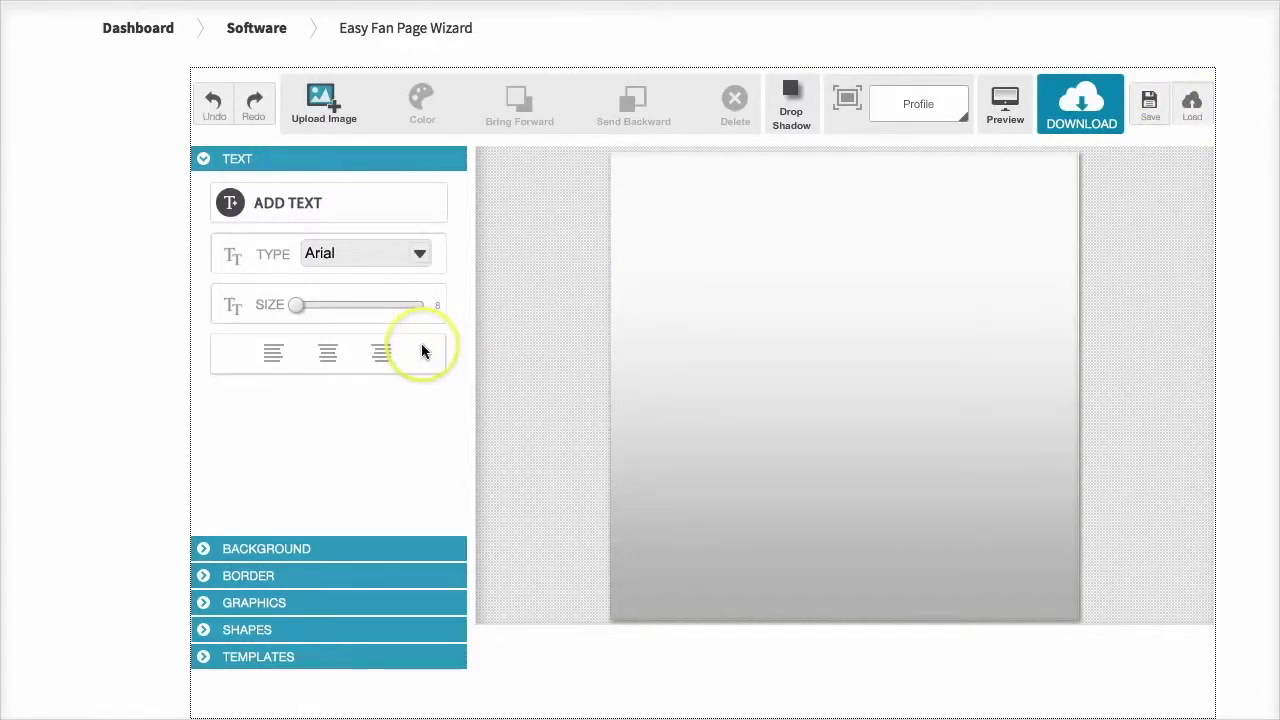
Add a placeholder text element in the upper part of the Profile canvas, enlarged to size 40 and set in the ChunkFive font.
click(292, 203)
drag(729, 174, 852, 260)
drag(962, 285, 1046, 337)
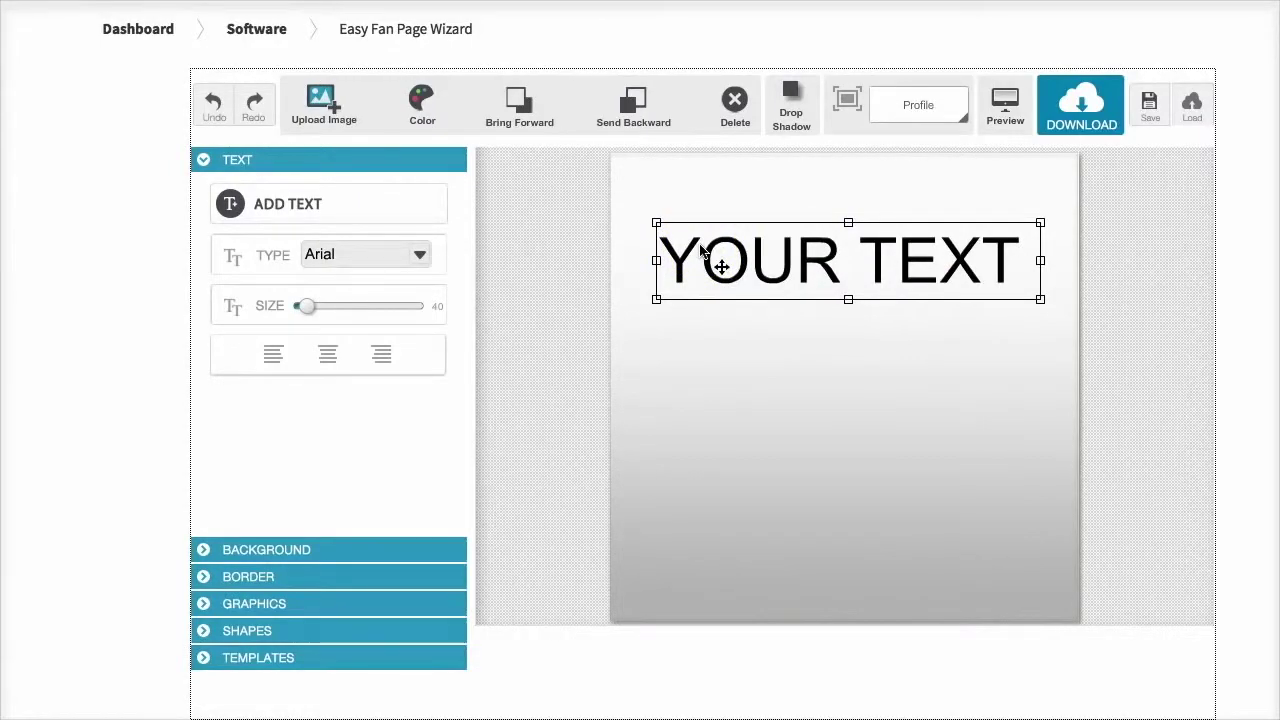
click(421, 254)
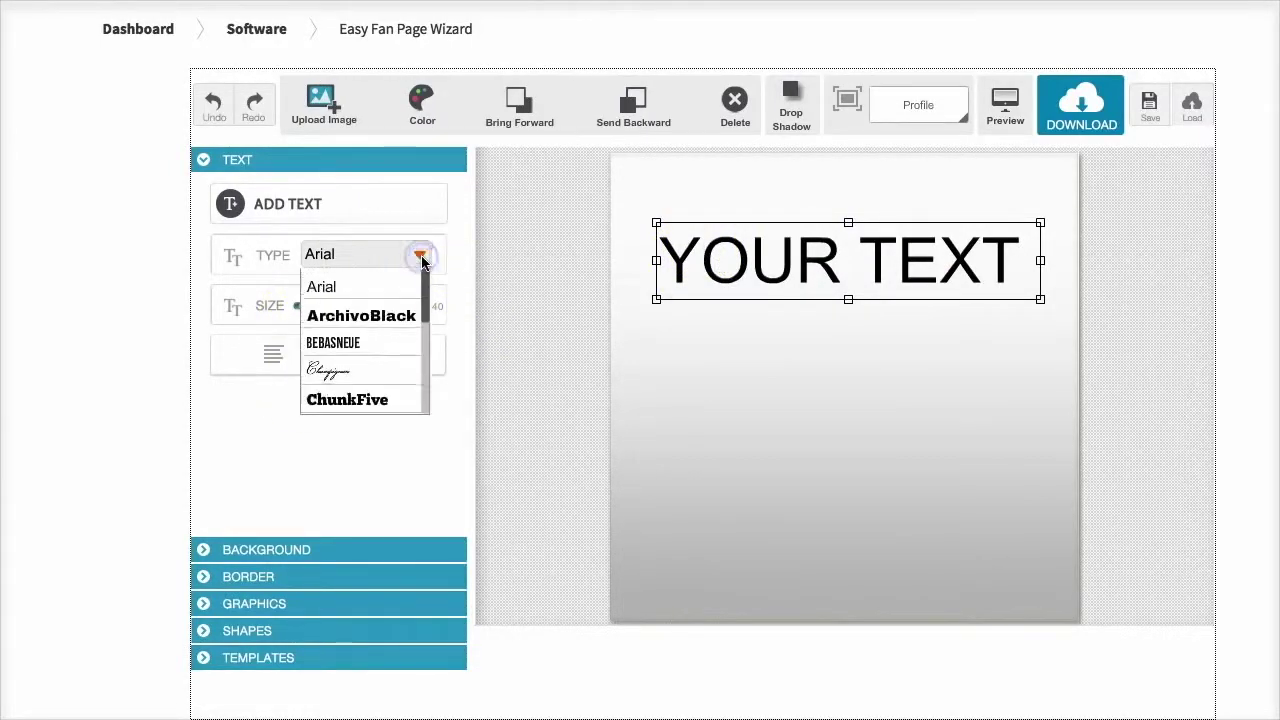
click(380, 400)
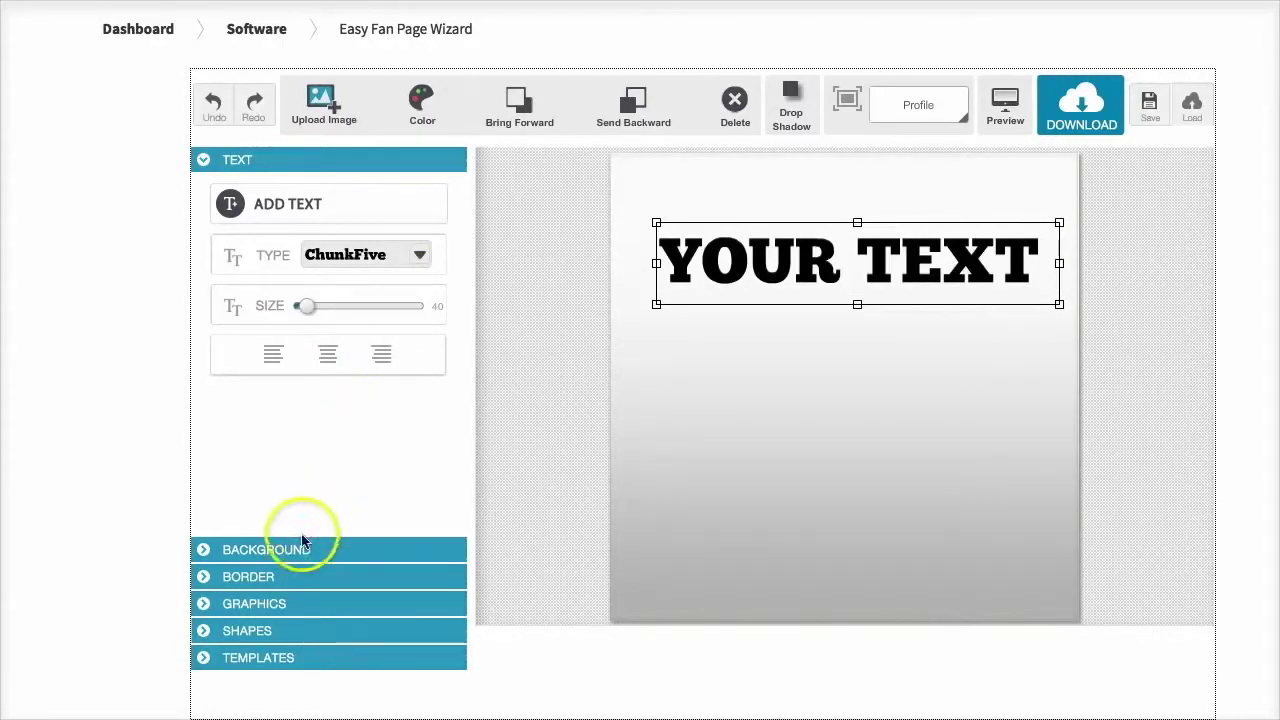
Try the olive diagonal-striped background, and replace it with the bright yellow pattern with dark diagonal stripes.
click(272, 553)
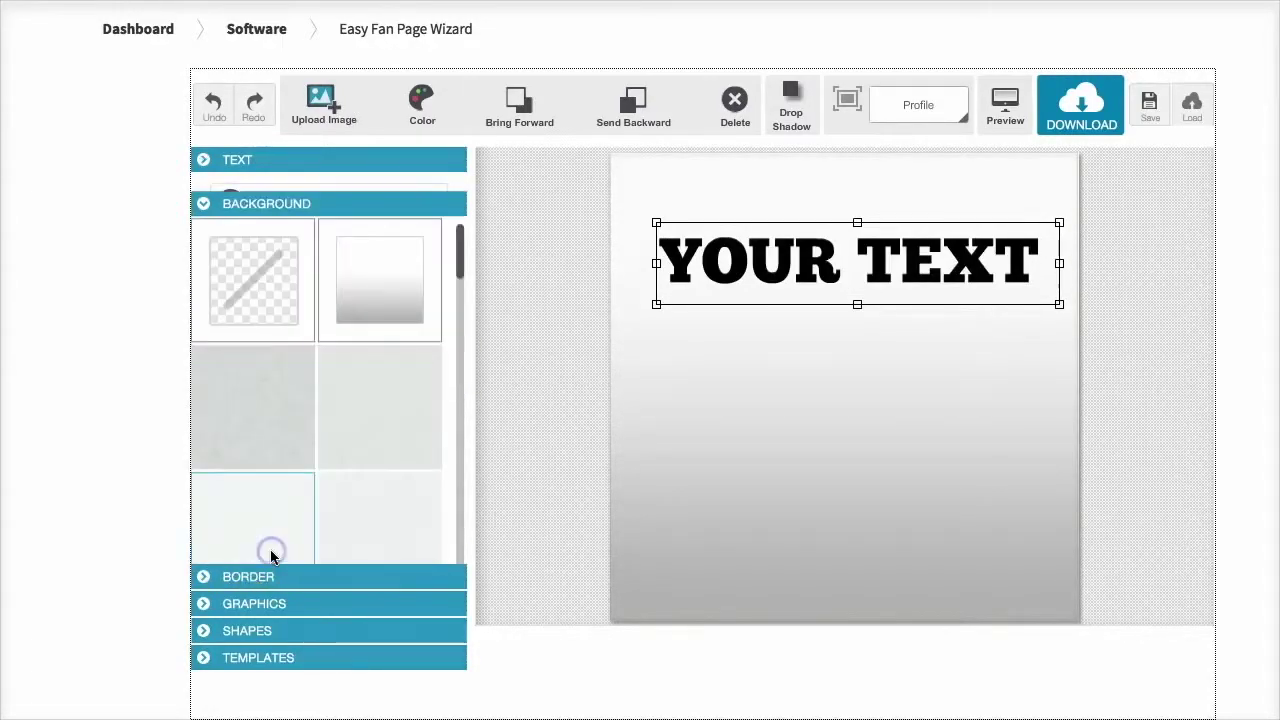
click(461, 236)
drag(461, 236, 449, 309)
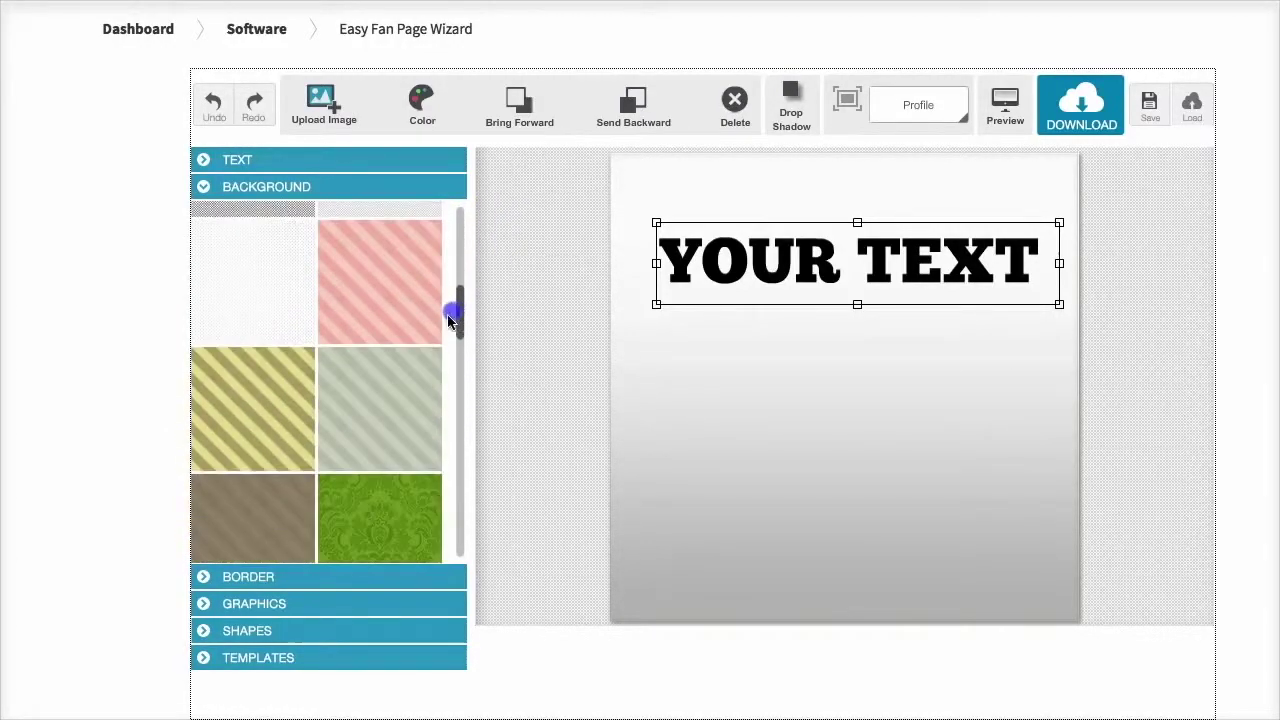
click(231, 390)
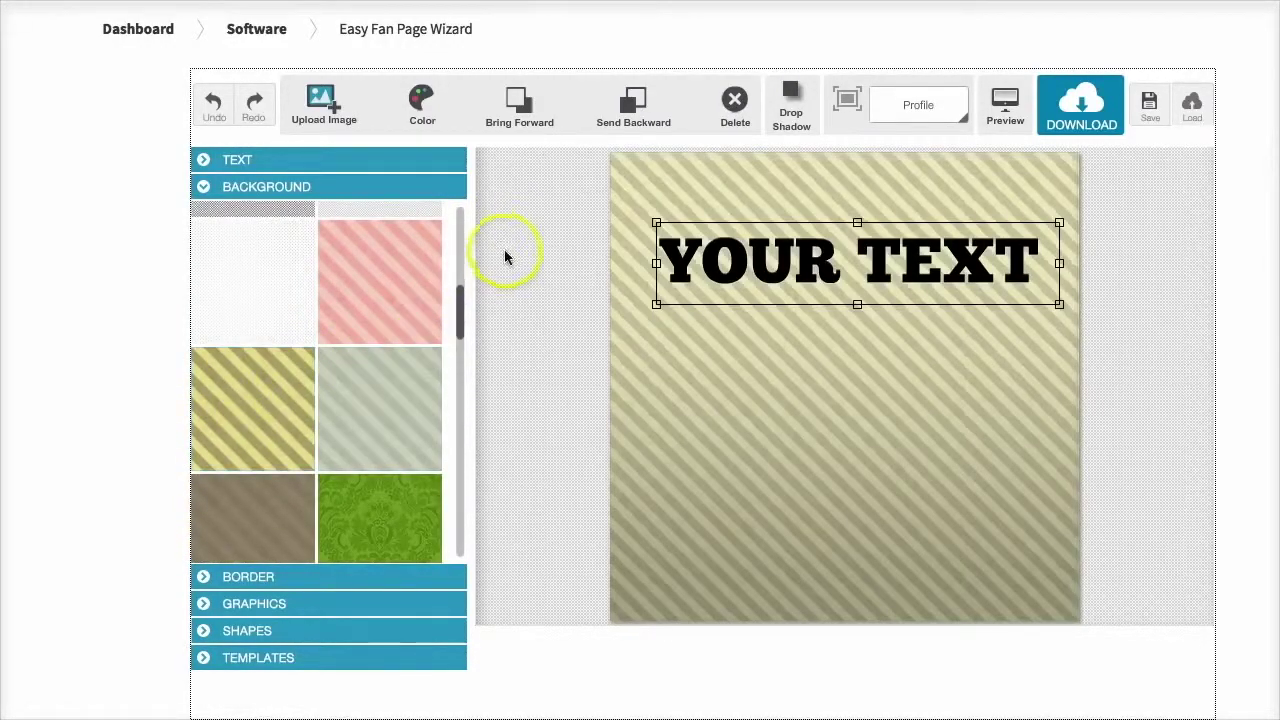
drag(457, 316, 460, 423)
click(290, 373)
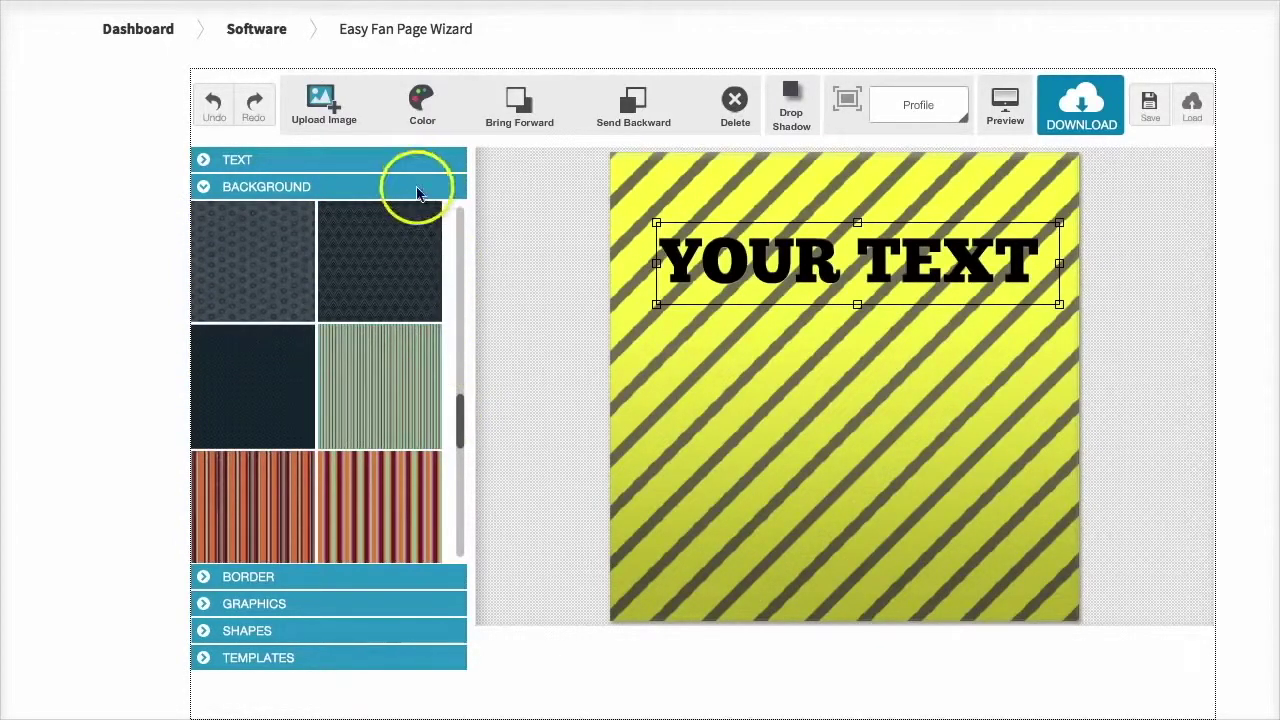
Deselect the text and recolour the striped canvas background to orange.
click(840, 446)
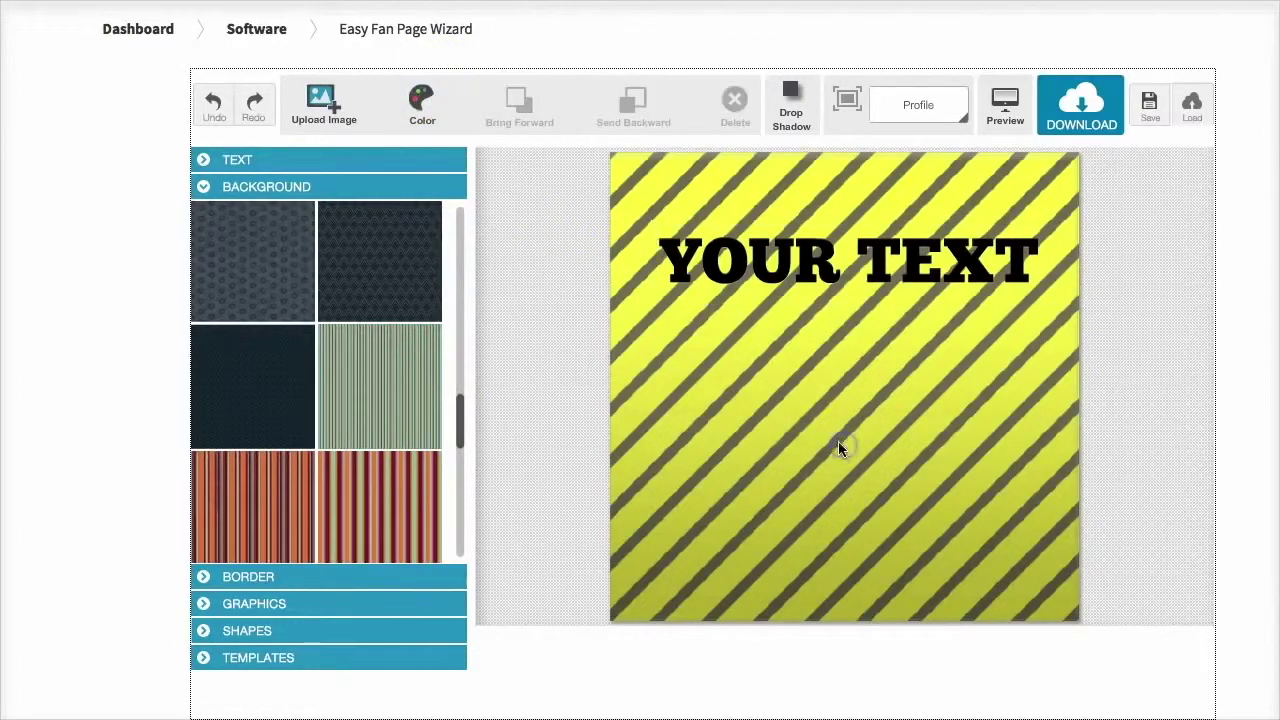
click(423, 107)
click(427, 205)
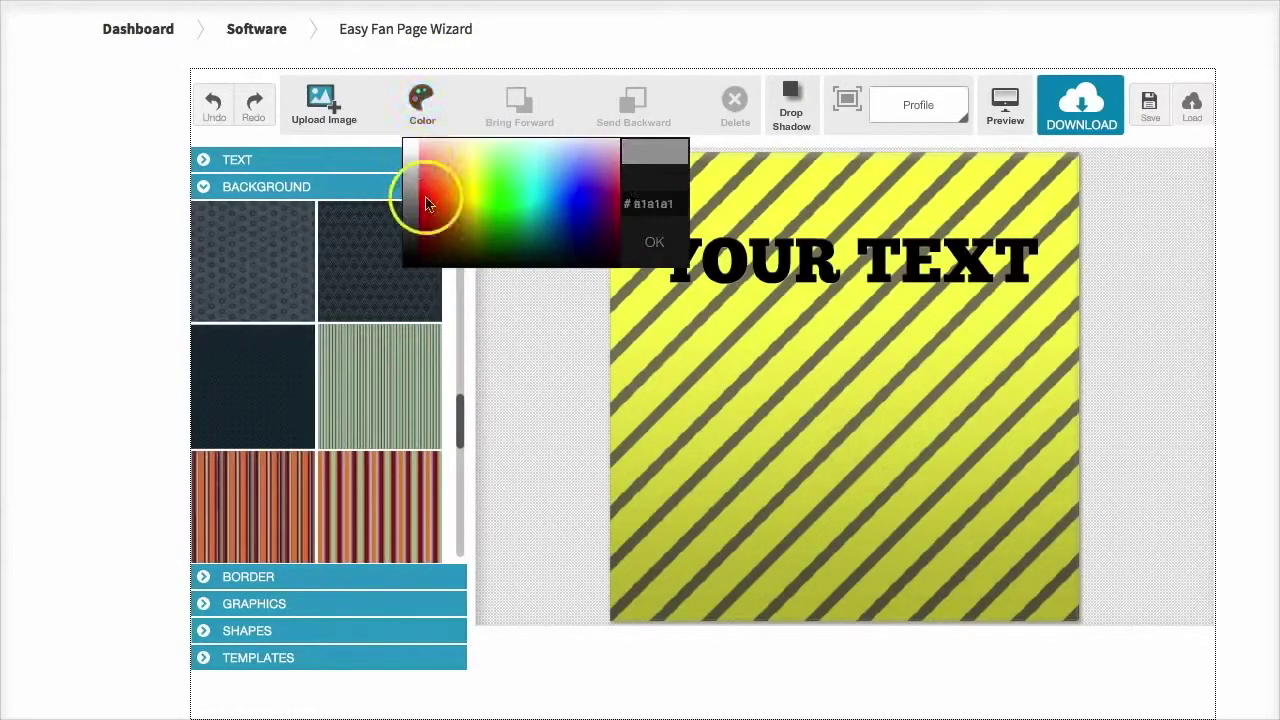
click(431, 204)
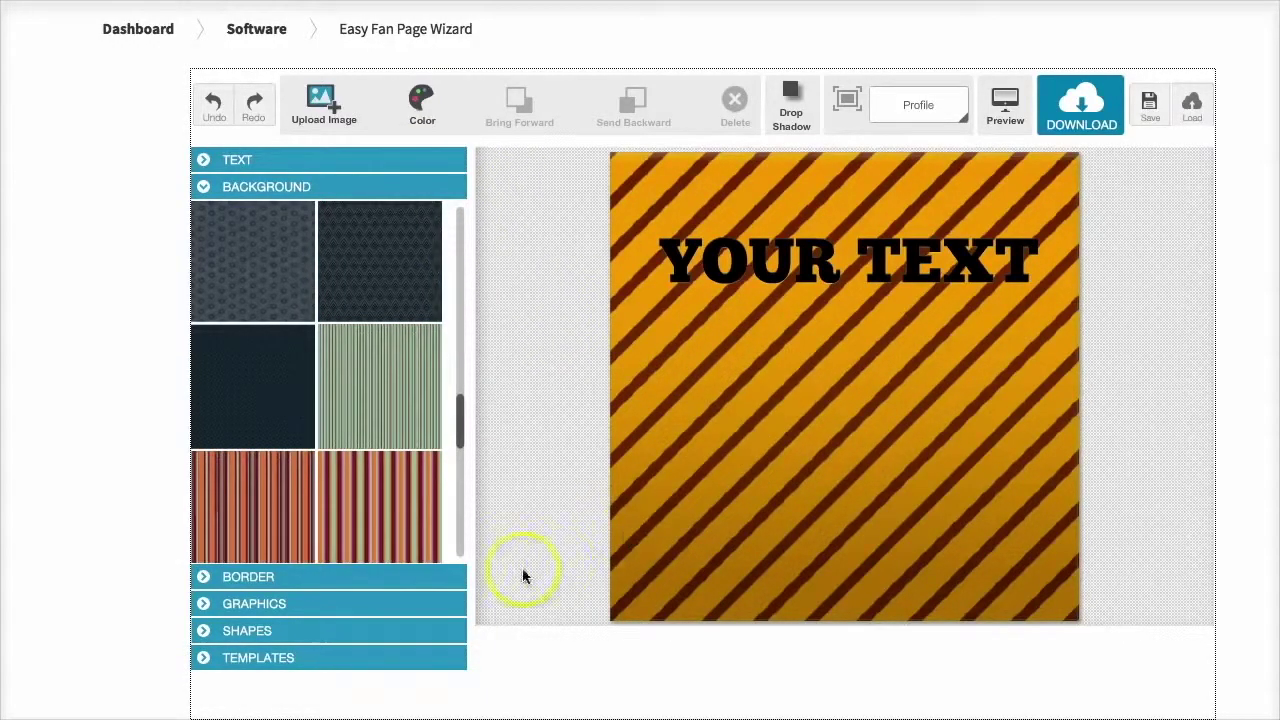
Frame the canvas with a teal border, and replace it with the green one.
click(254, 577)
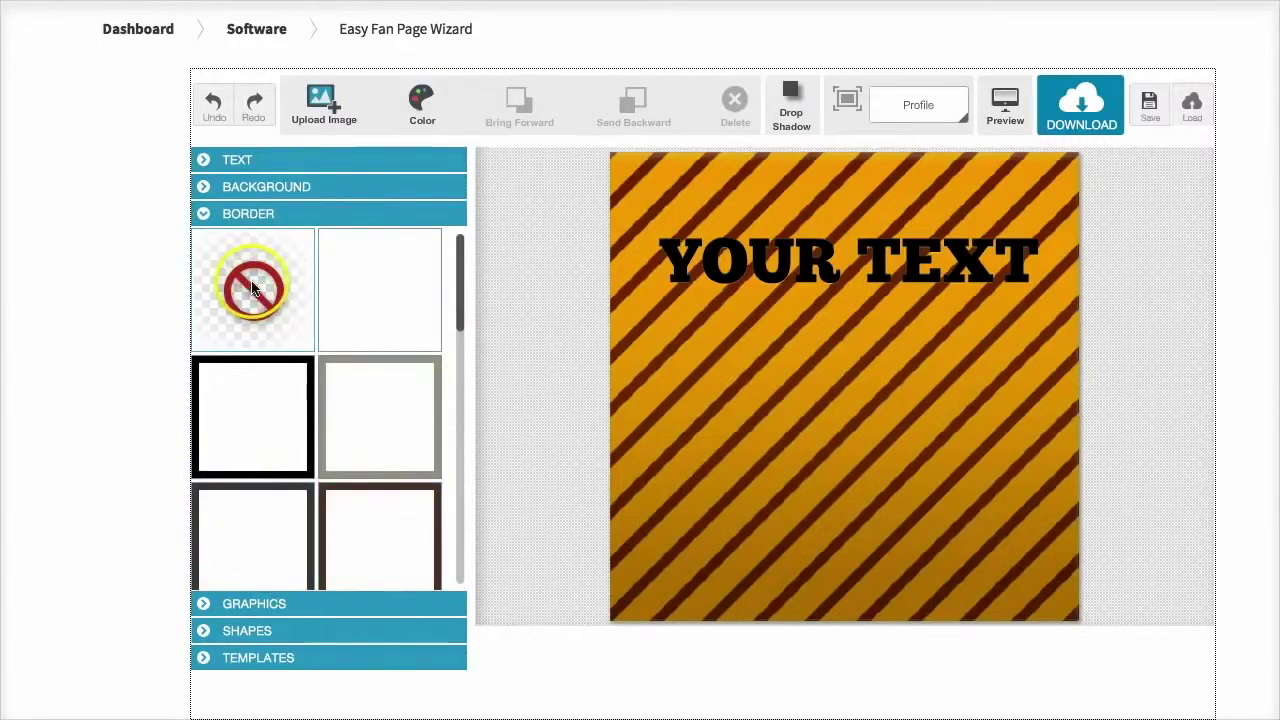
drag(461, 271, 463, 350)
click(280, 375)
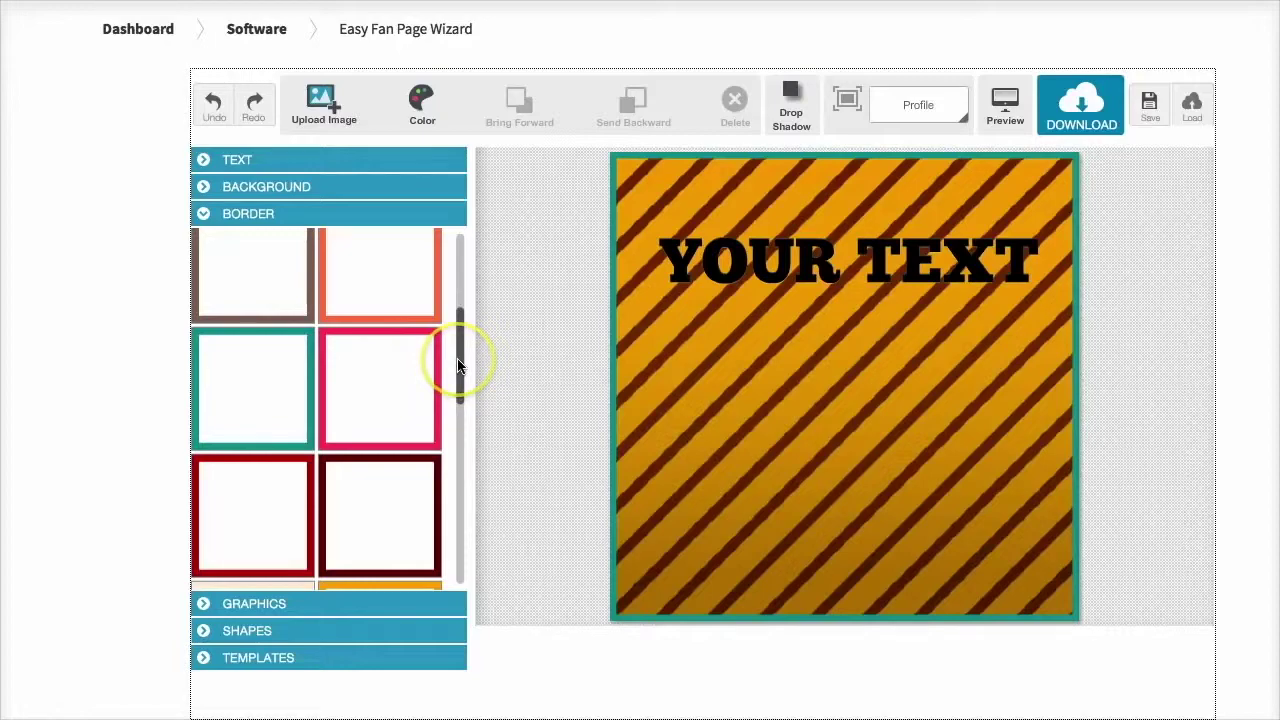
drag(460, 364, 457, 408)
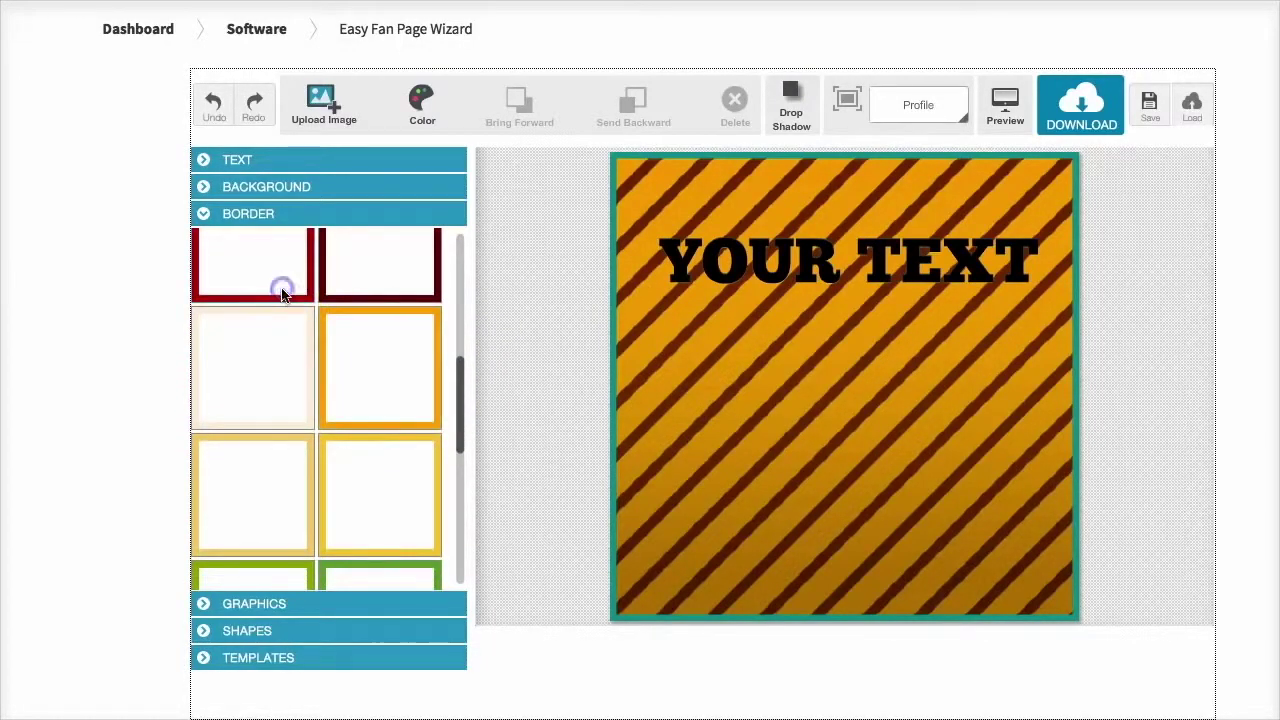
click(282, 293)
drag(457, 366, 460, 406)
click(420, 400)
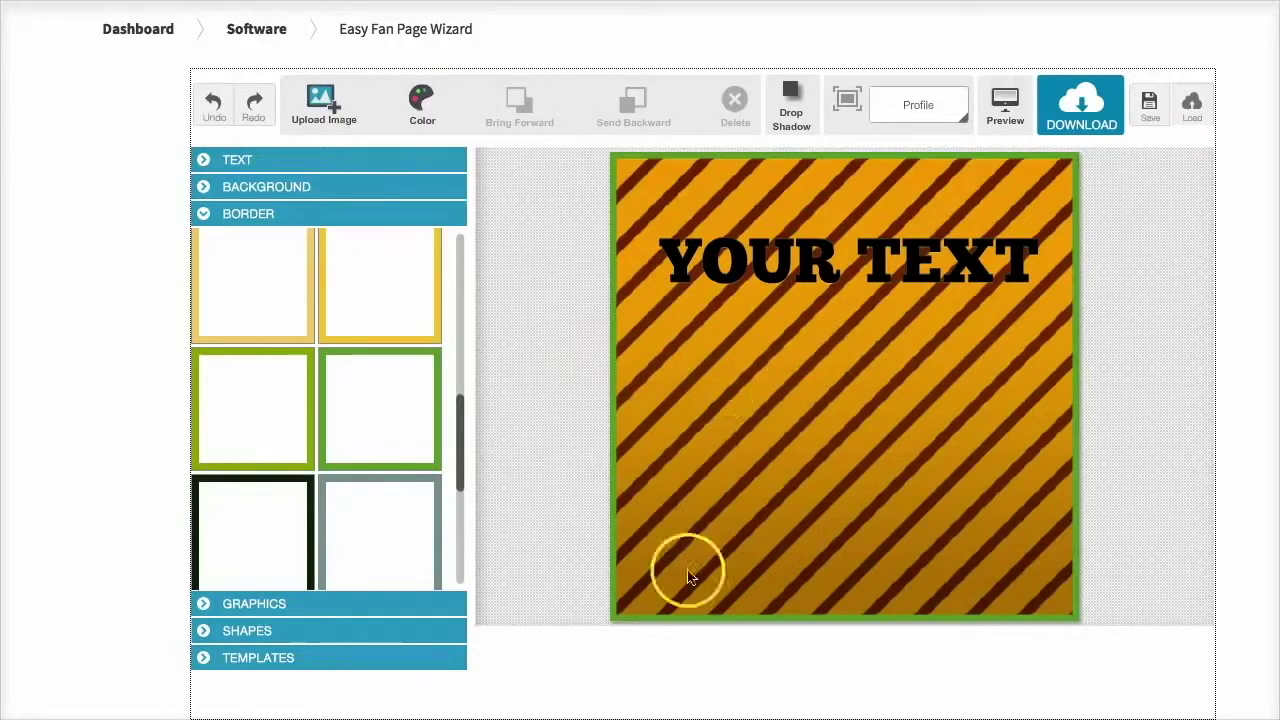
Add the yellow banner ribbon graphic, shrink it to fit the canvas width and place it directly below the text.
click(250, 605)
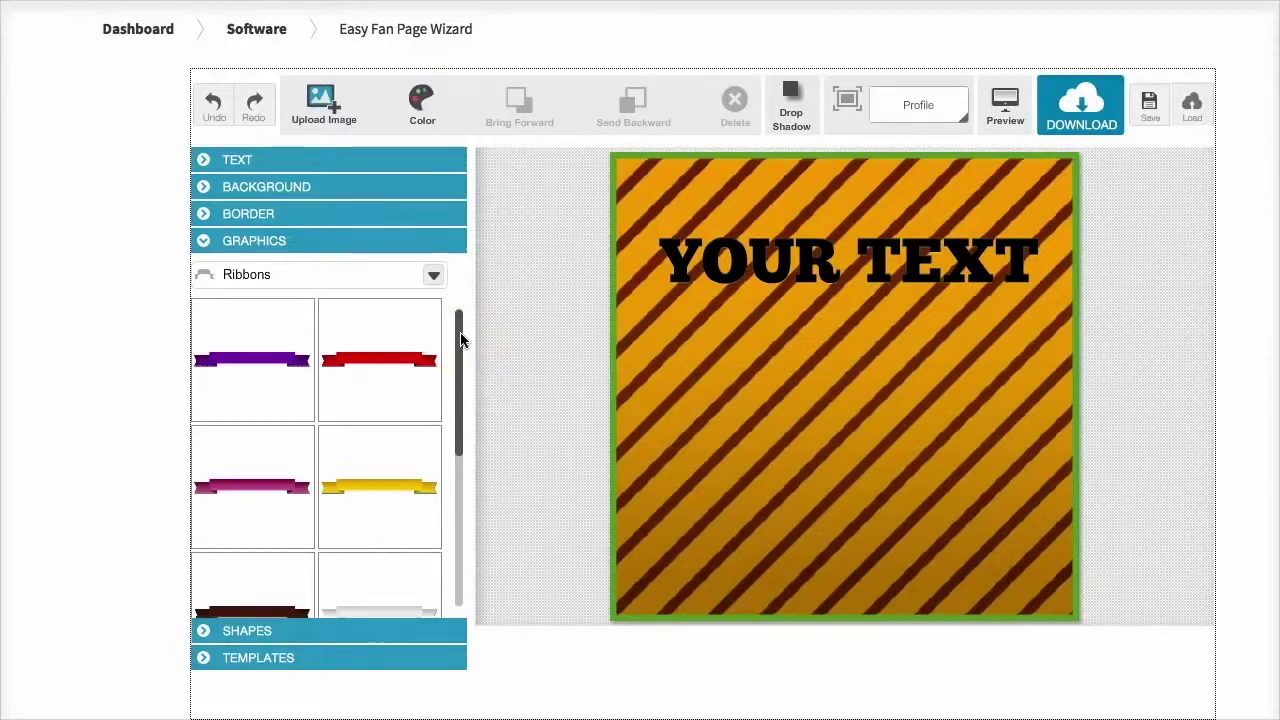
click(407, 477)
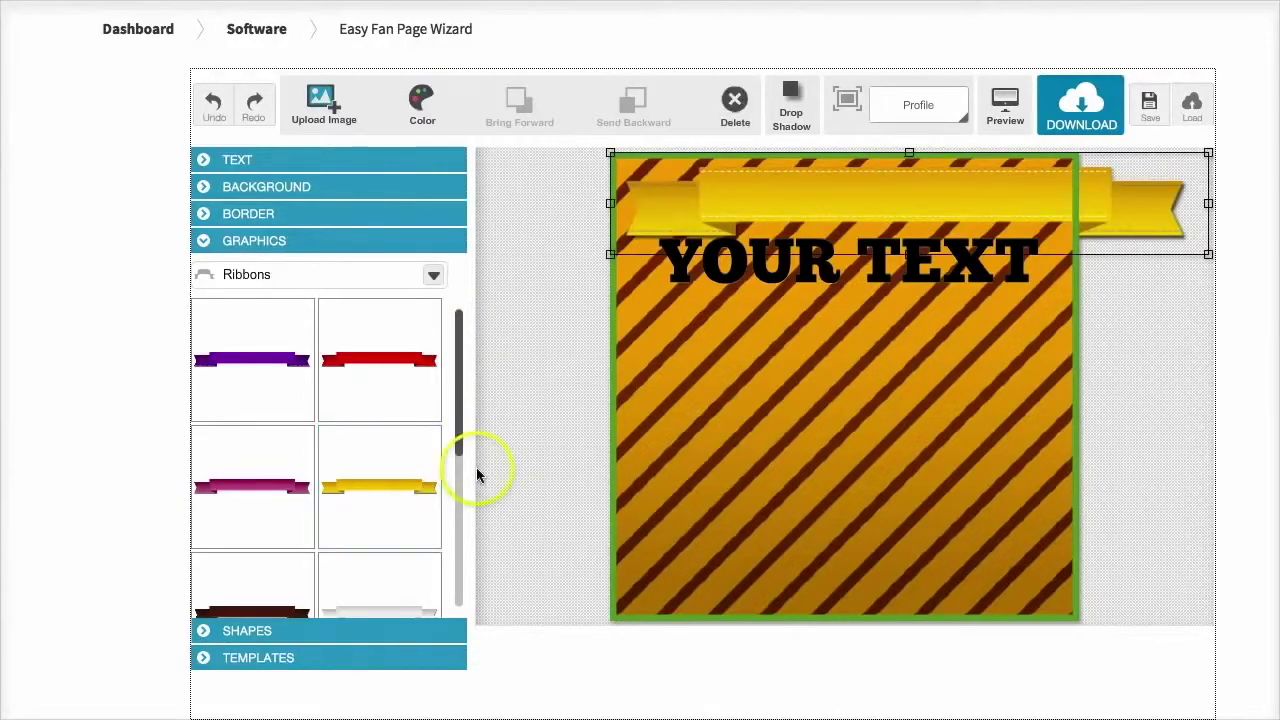
drag(808, 207, 744, 382)
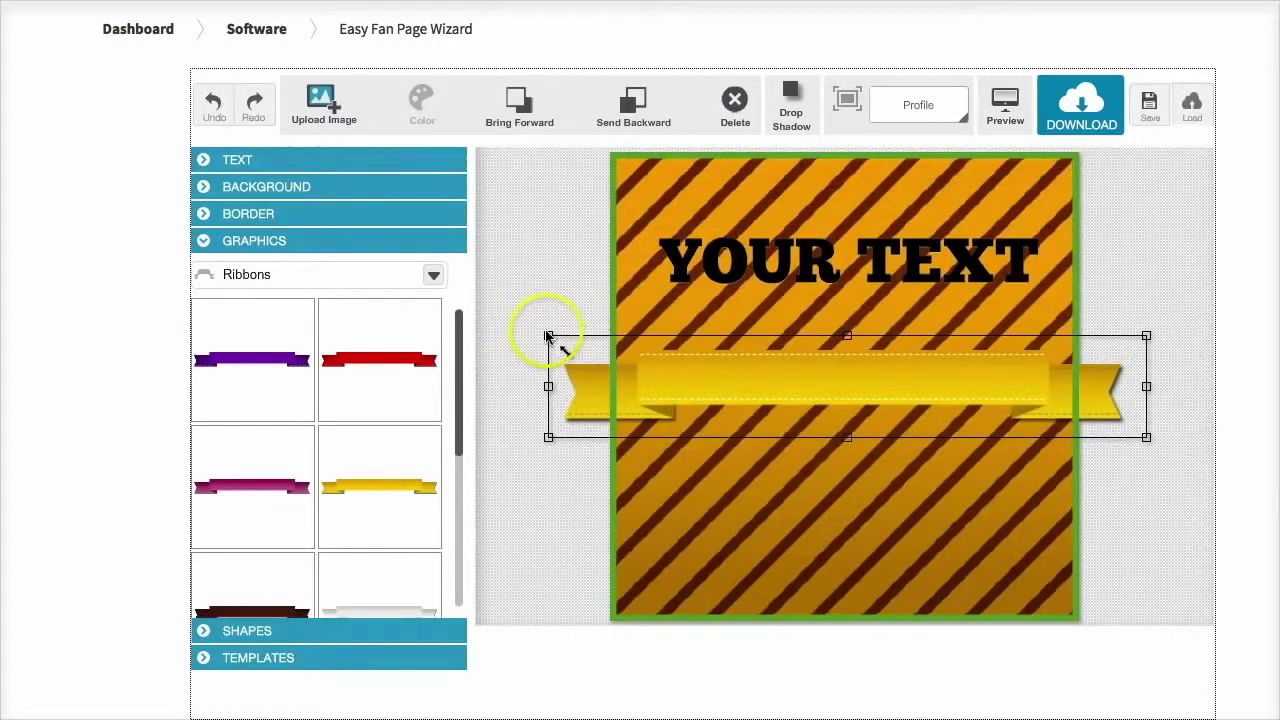
drag(556, 341, 634, 351)
drag(786, 361, 786, 318)
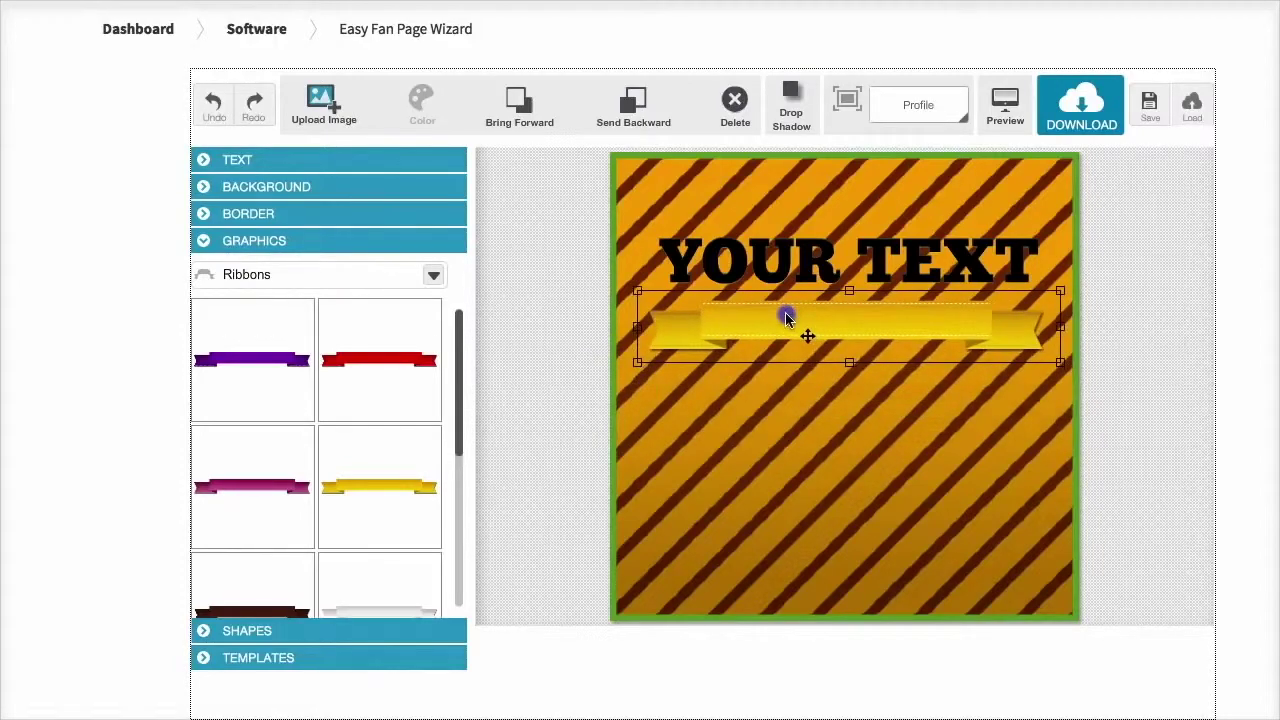
Add the bright green curved corner ribbon and place it in the canvas's upper-right corner.
drag(457, 400, 458, 503)
click(396, 490)
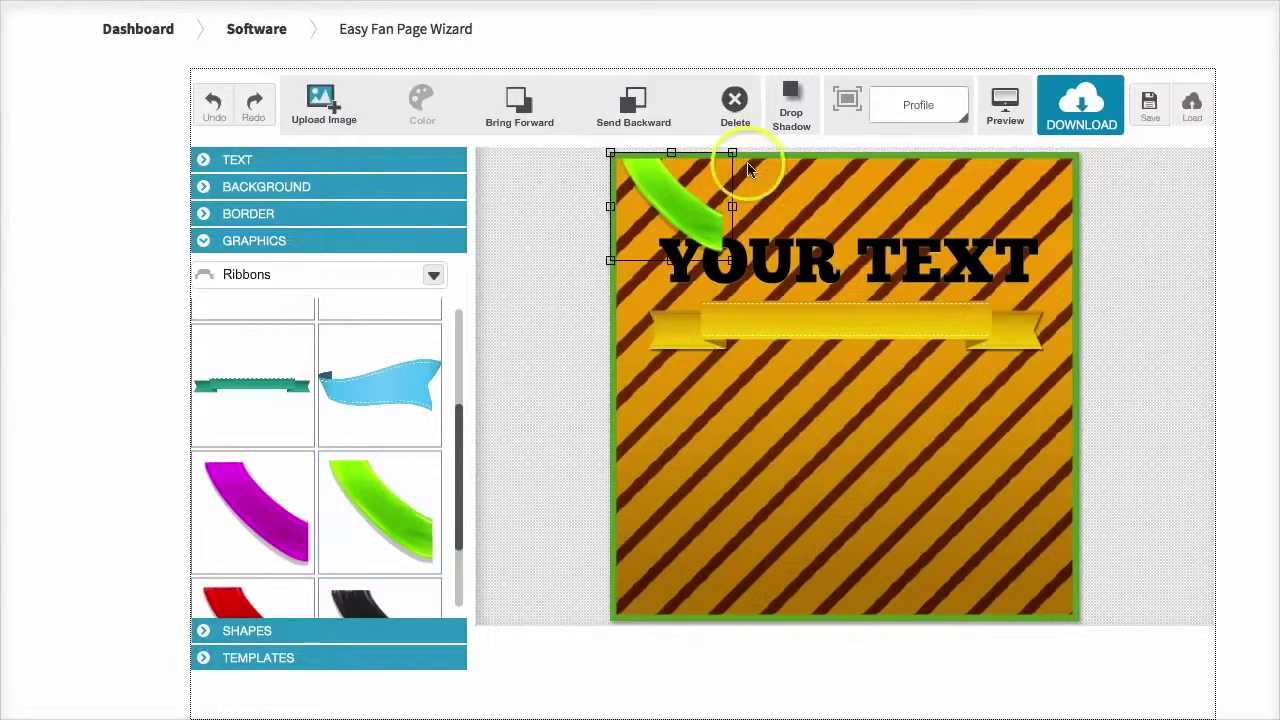
drag(697, 212, 1037, 200)
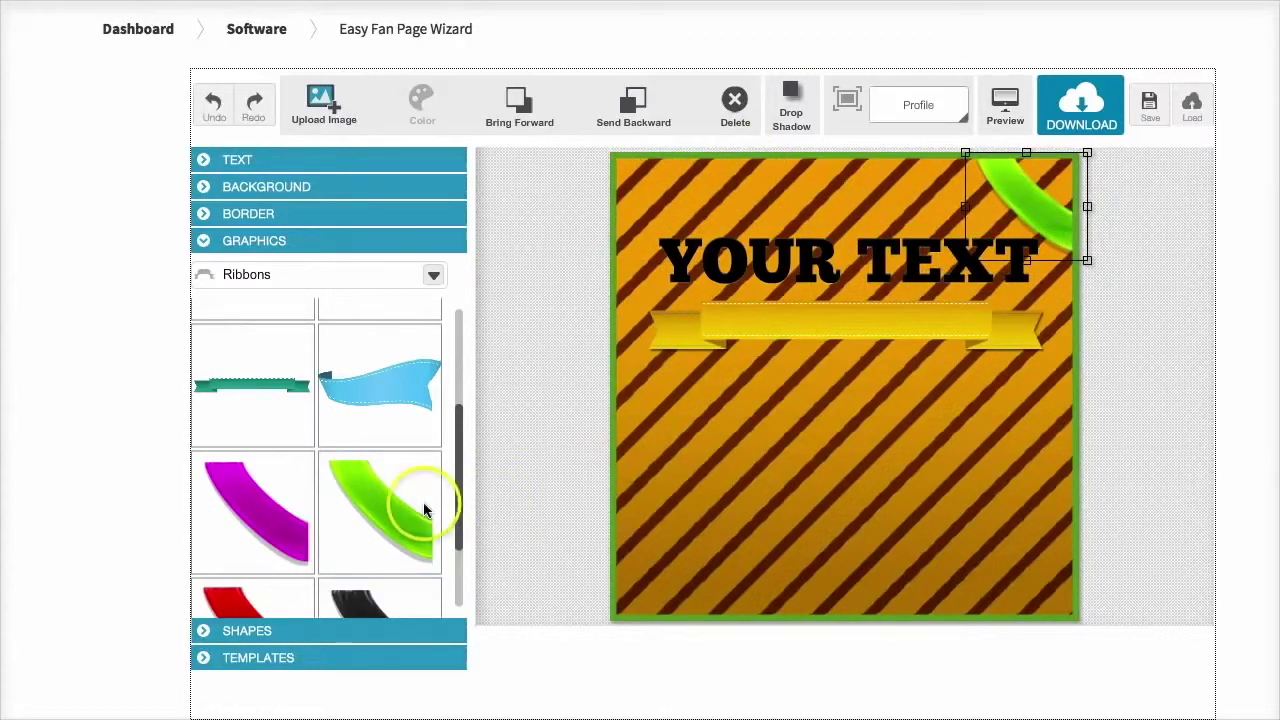
Add the first aid kit and storefront graphics from the Business category, placing the storefront enlarged under the yellow ribbon's right end.
click(433, 276)
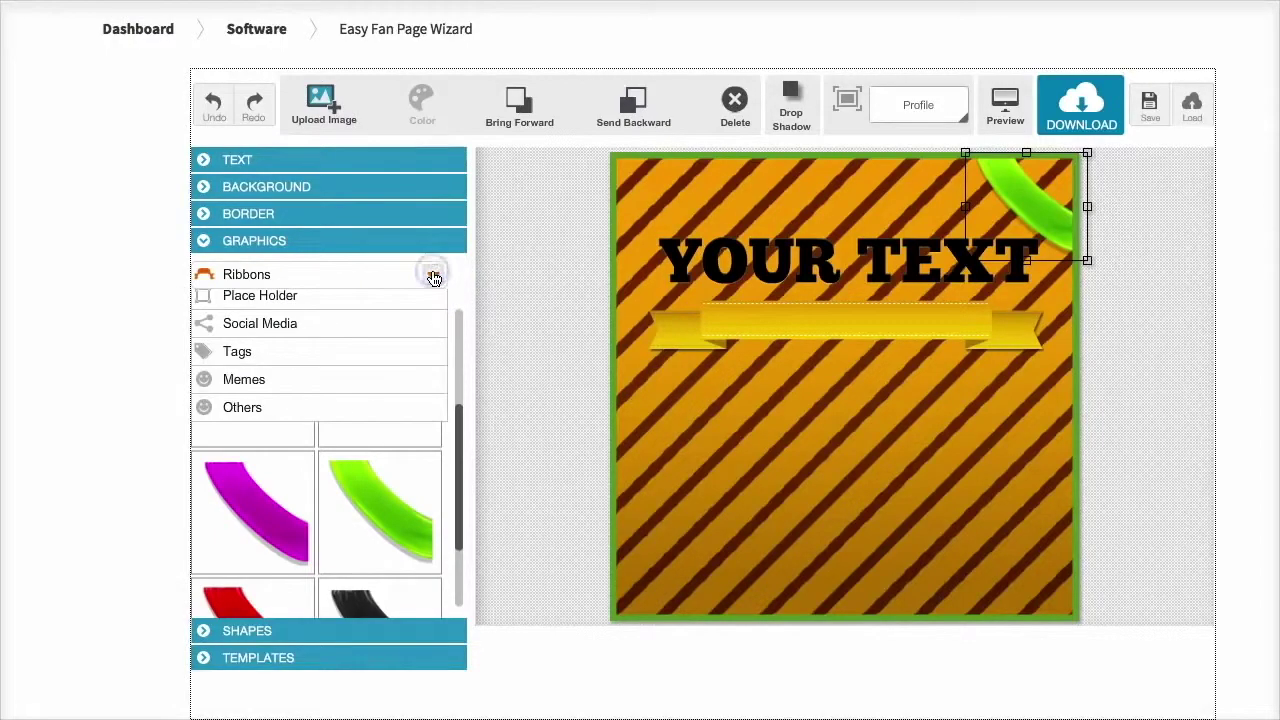
click(228, 338)
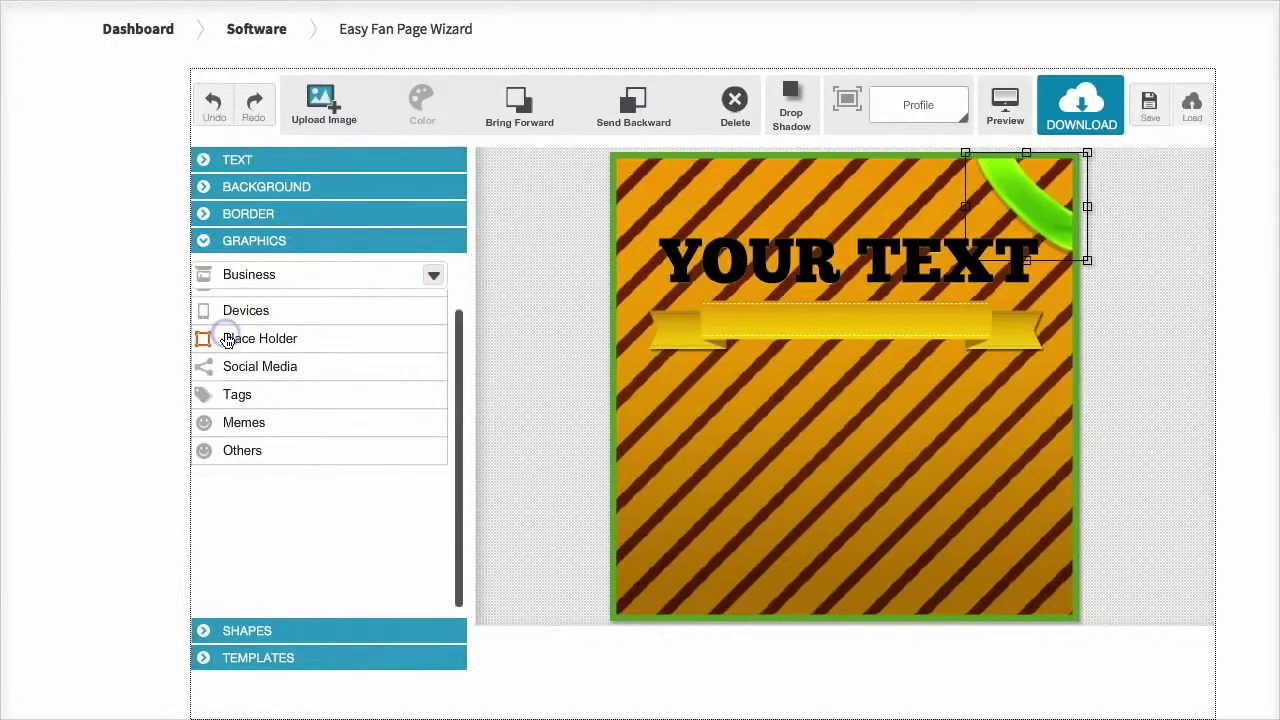
drag(457, 323, 458, 410)
click(420, 343)
click(420, 457)
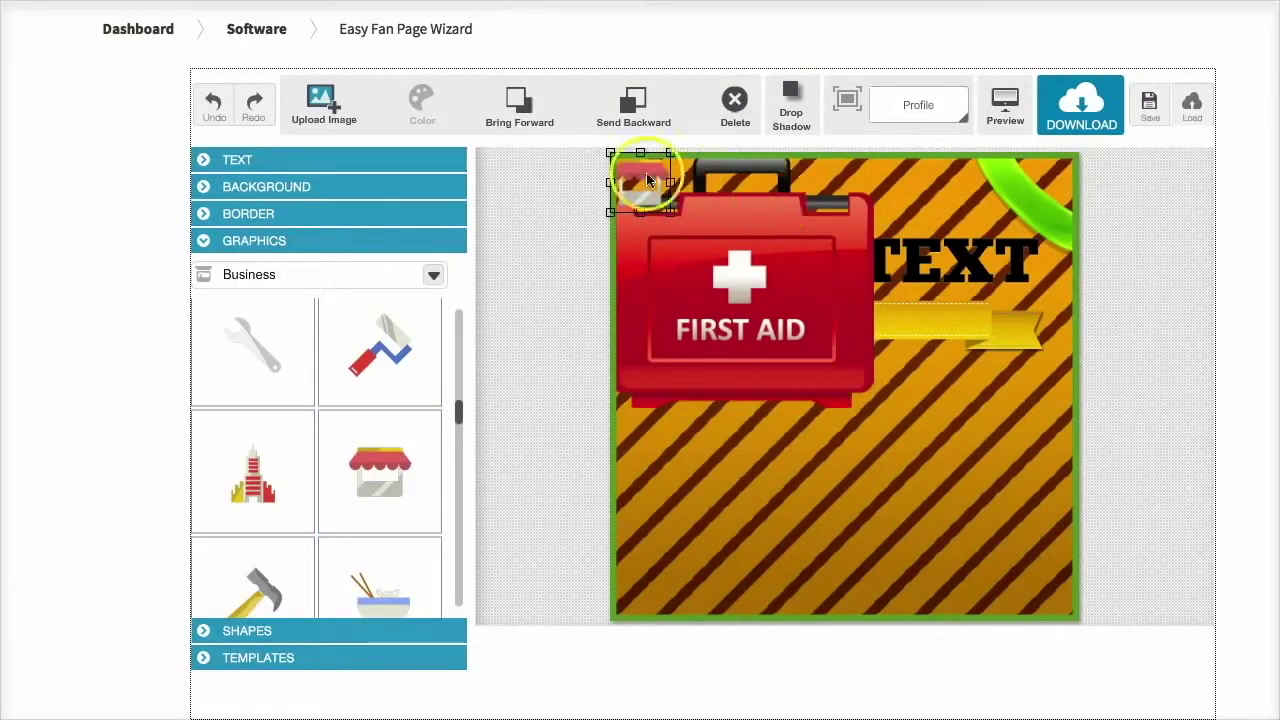
drag(646, 177, 891, 480)
Move the first aid kit below the yellow ribbon, shrink it and tilt it counterclockwise.
click(766, 391)
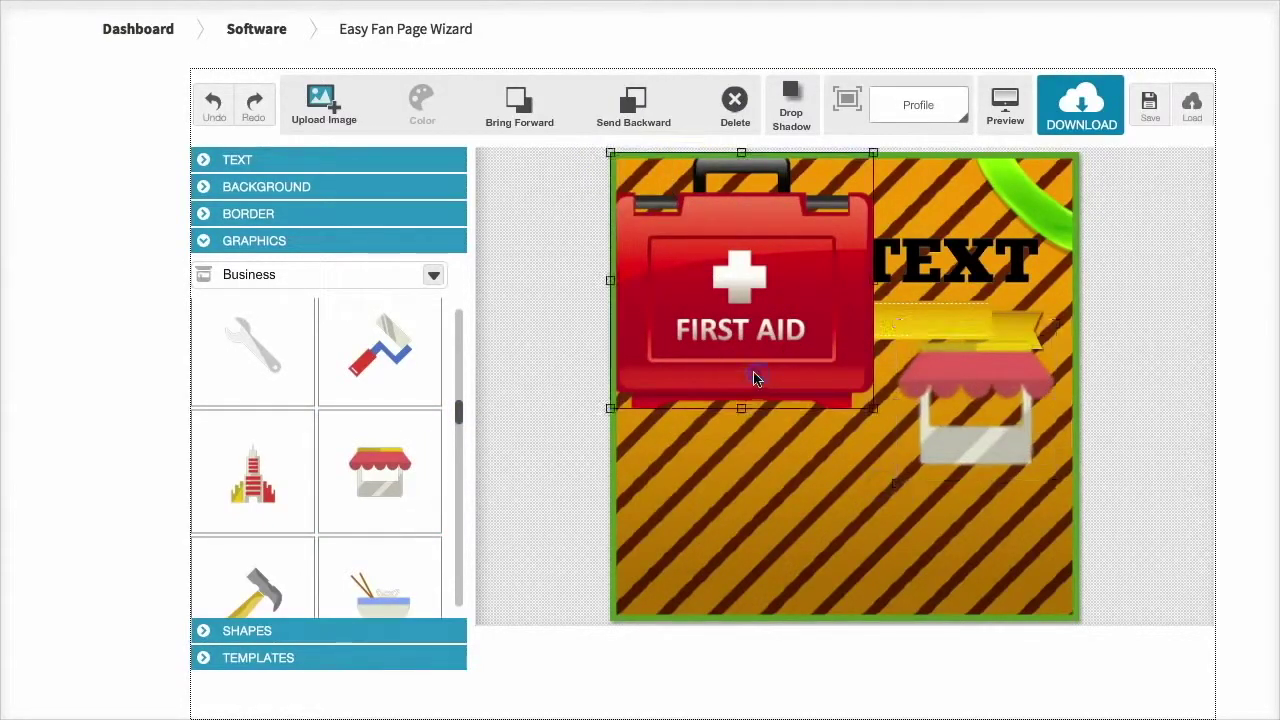
drag(779, 443, 822, 522)
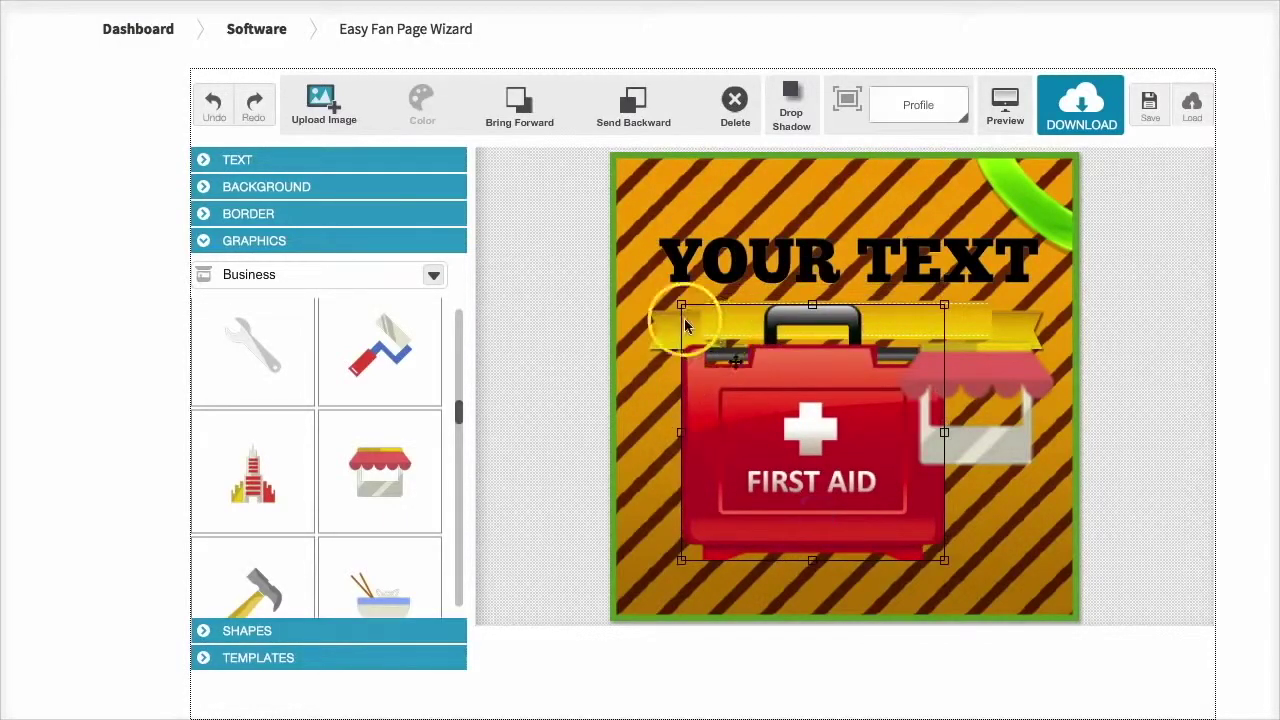
drag(681, 306, 700, 384)
Look through the graphics available in the Devices category.
click(434, 280)
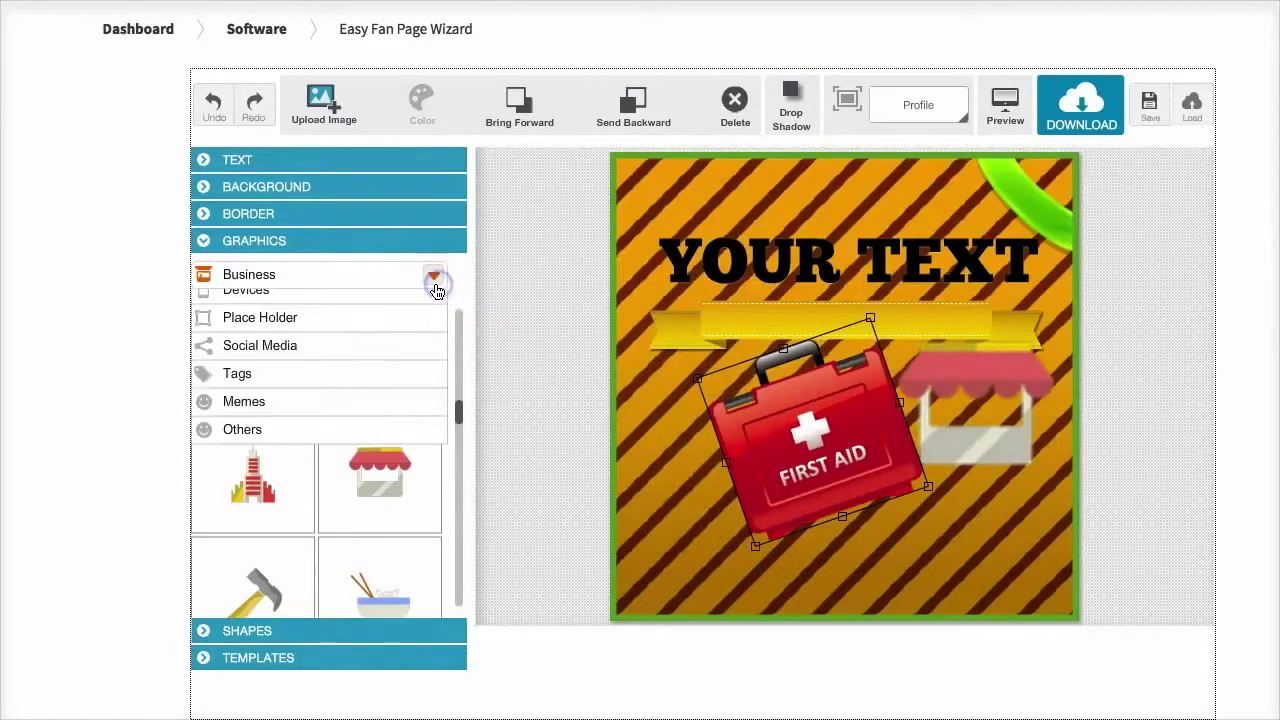
click(320, 357)
scroll(370, 357, up, 1)
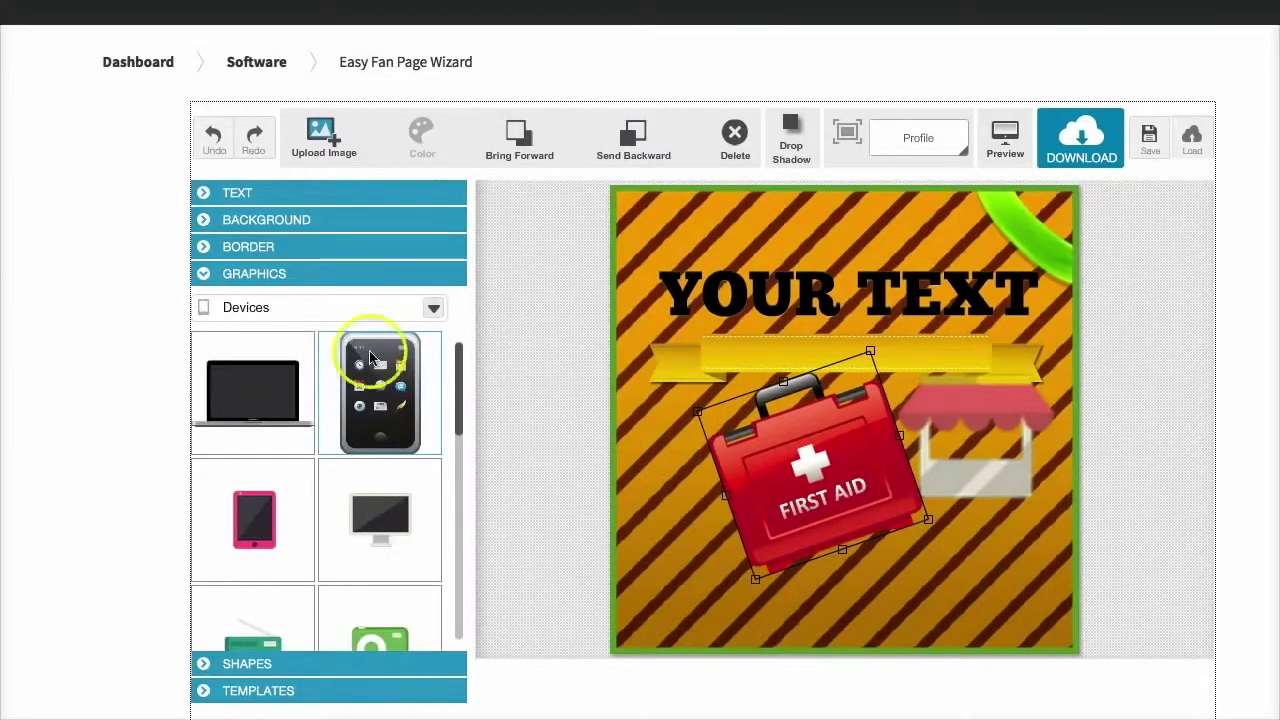
scroll(457, 364, down, 2)
drag(457, 364, 476, 538)
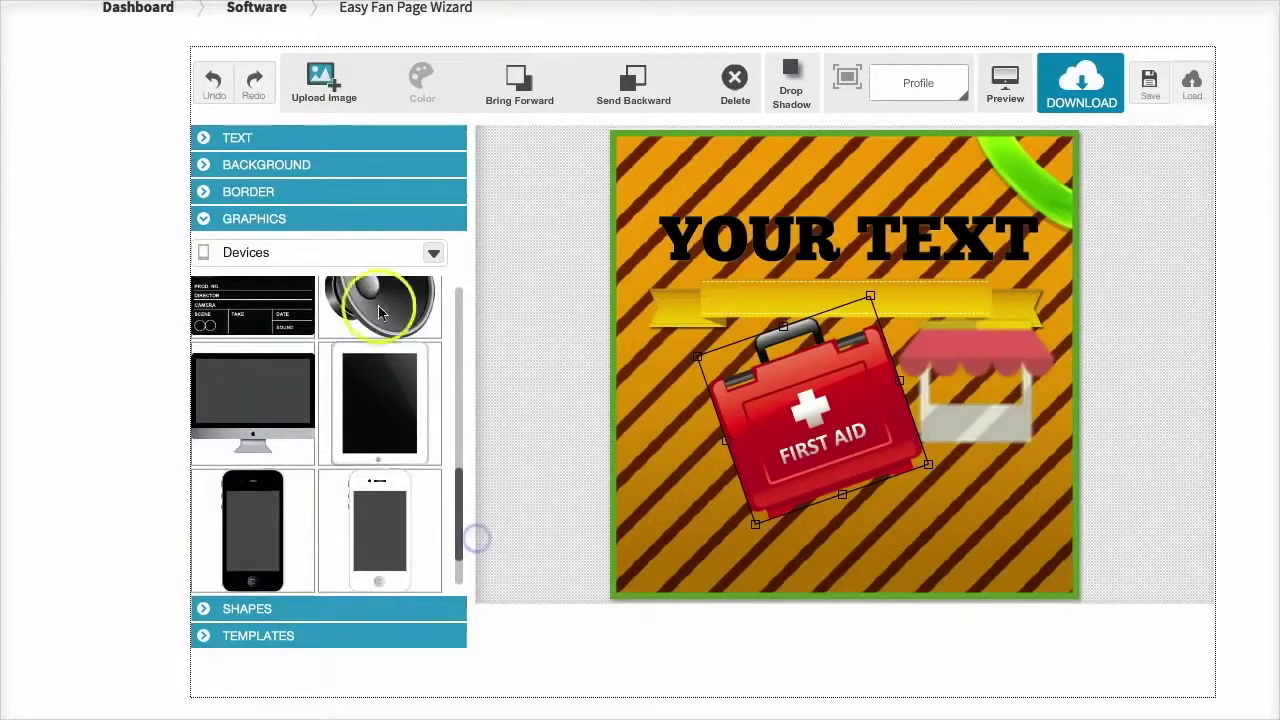
Add the red SALE bubble from the Tags category, shrink and tilt it clockwise, and place it over the heading text.
click(357, 252)
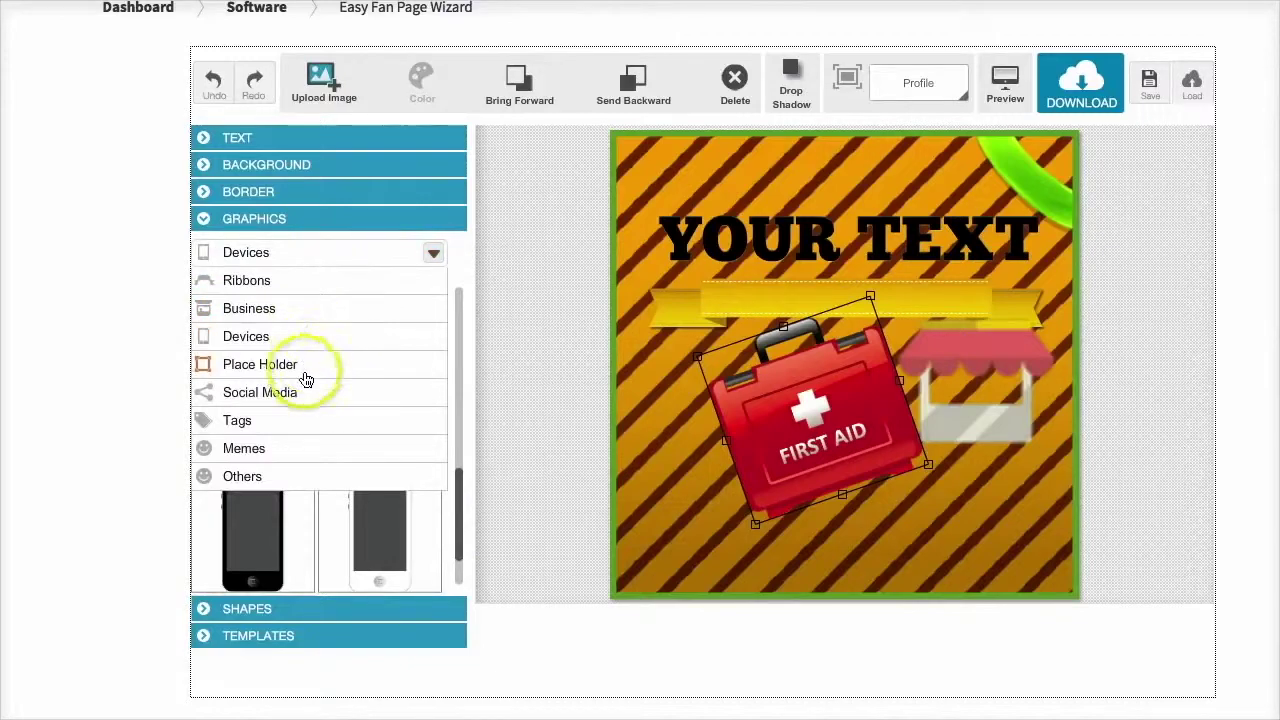
click(294, 420)
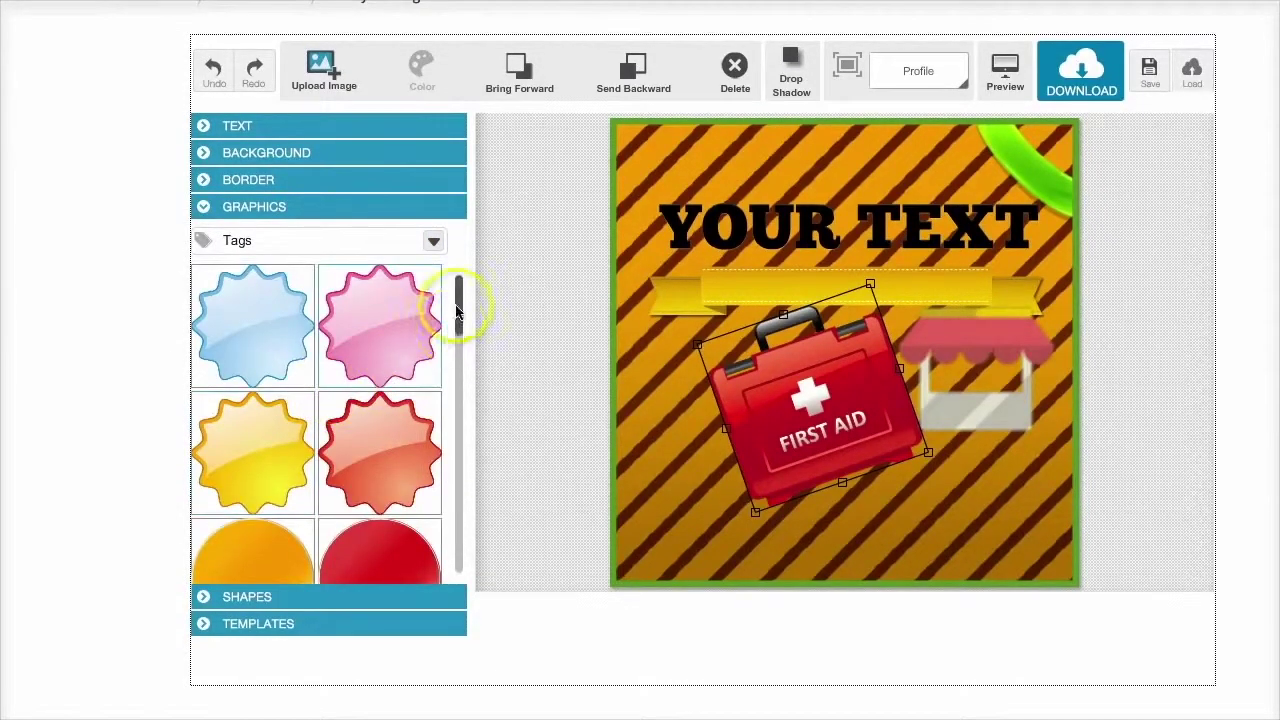
drag(461, 333, 455, 385)
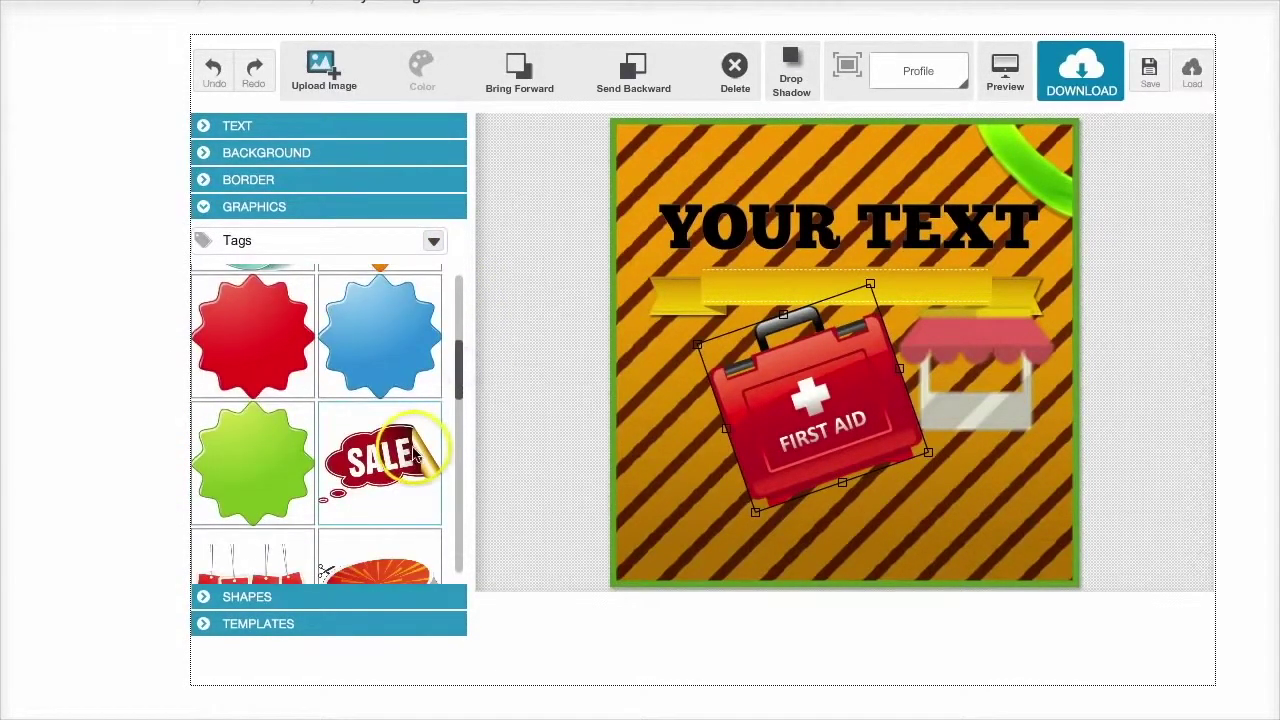
drag(380, 455, 750, 285)
drag(795, 240, 826, 440)
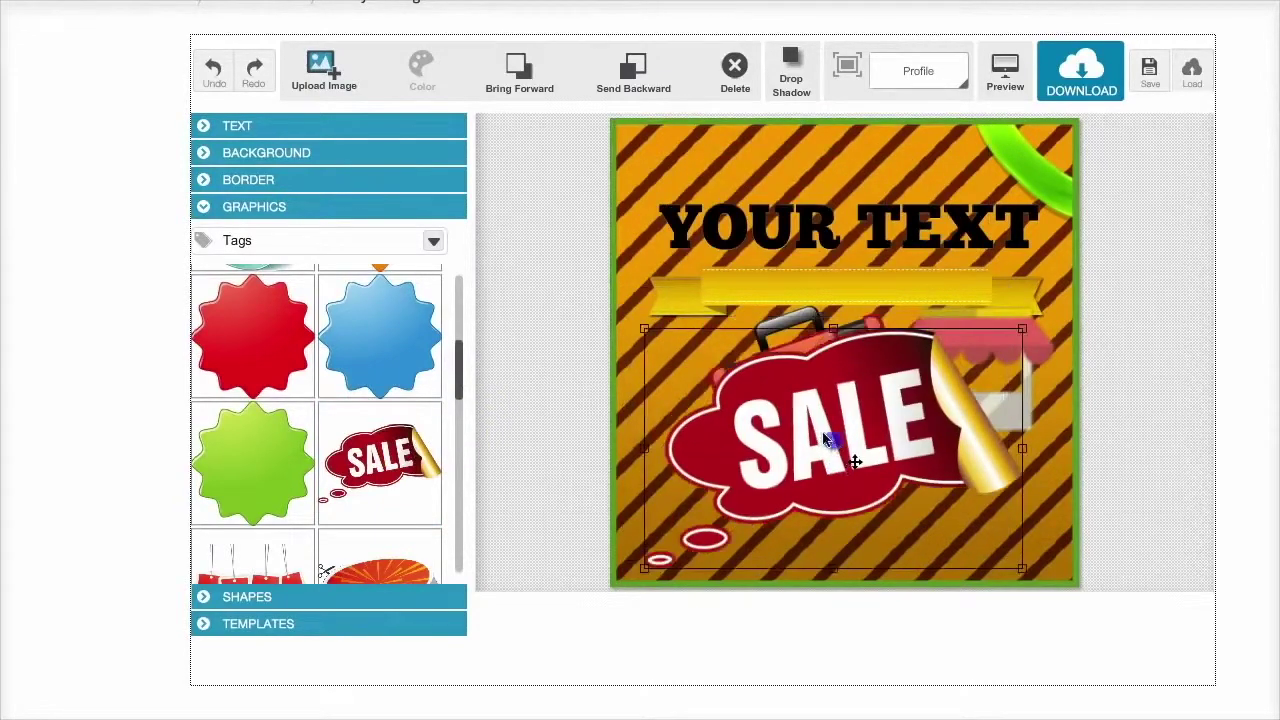
drag(645, 338, 714, 377)
drag(928, 388, 903, 180)
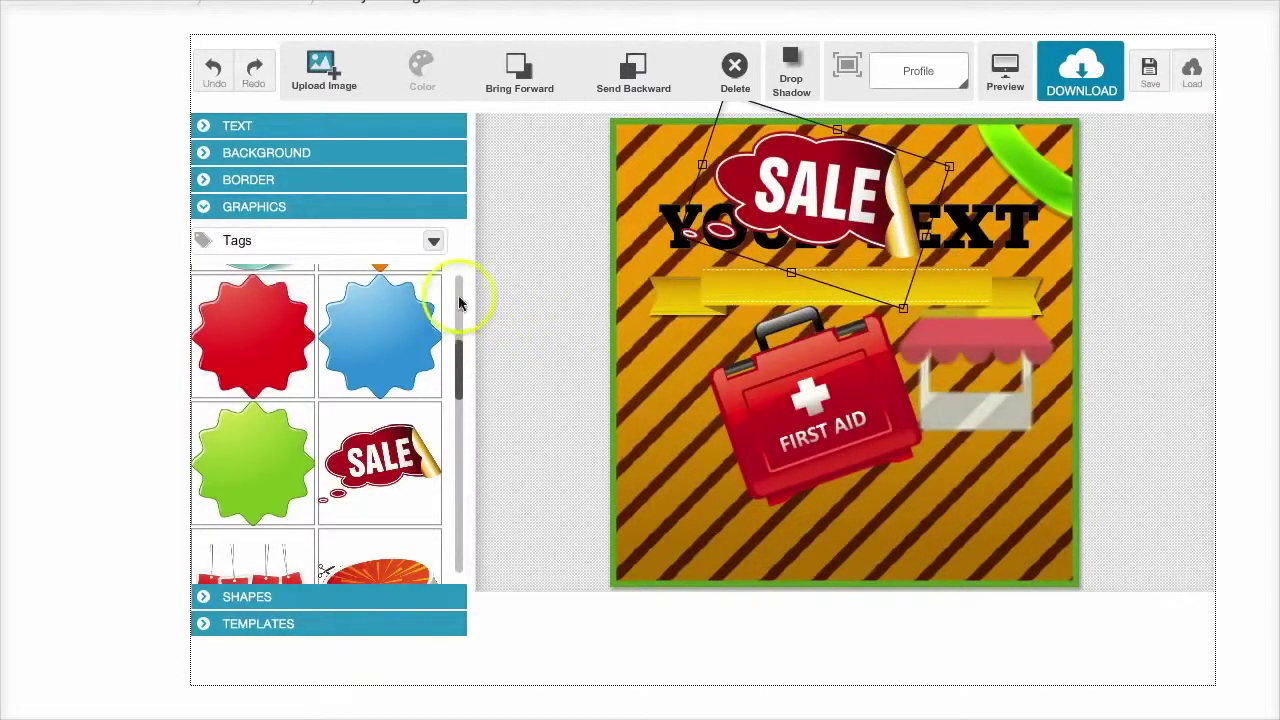
Add the square Facebook, Twitter, Digg and RSS icons from the Social Media category.
click(433, 241)
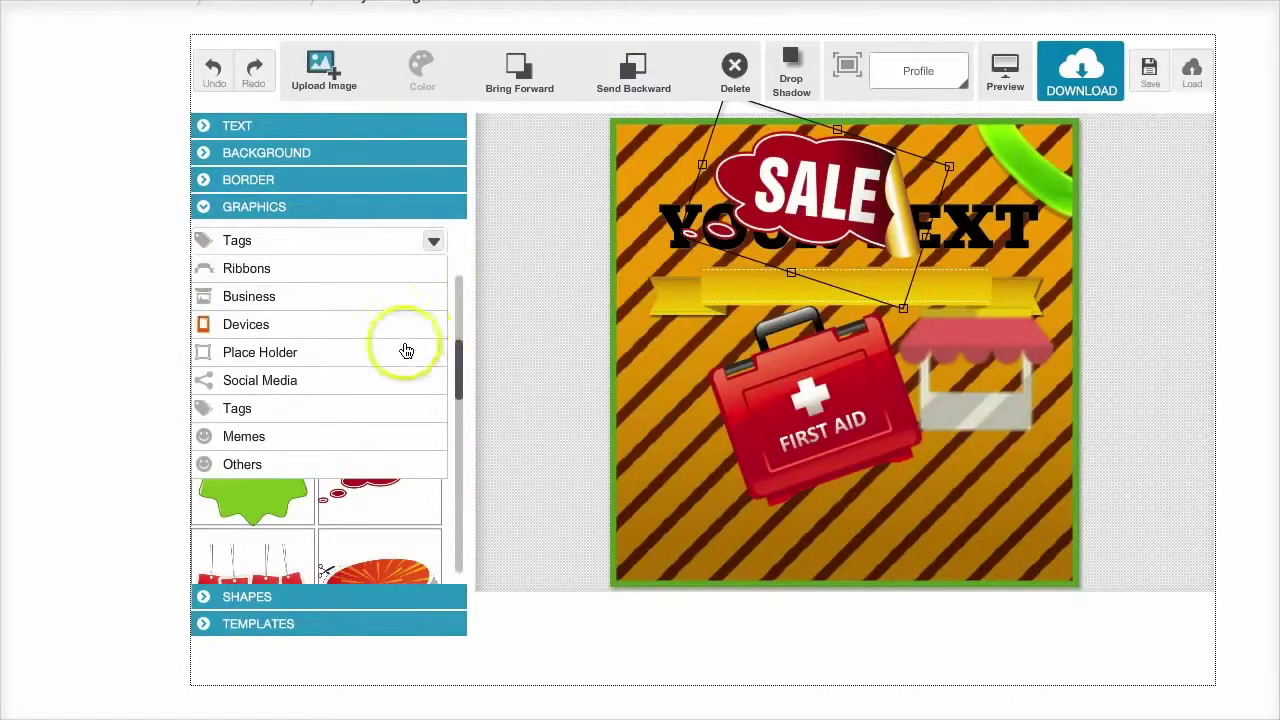
click(310, 388)
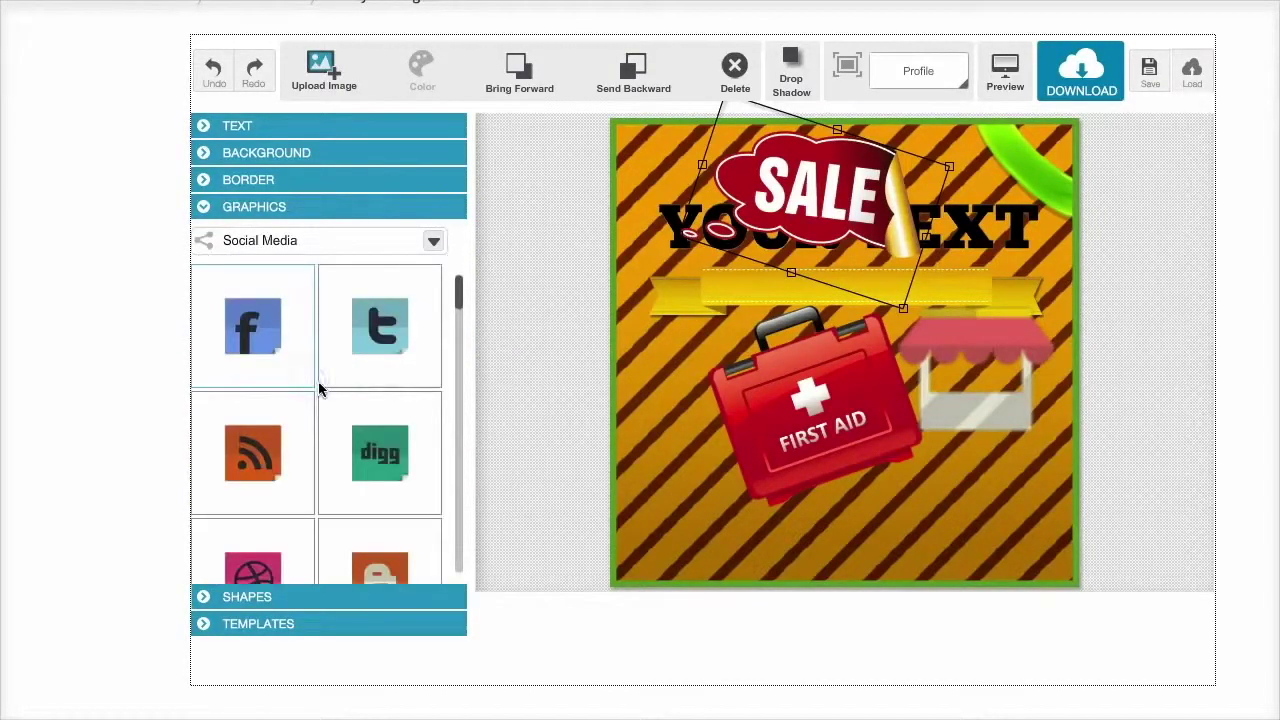
click(251, 334)
click(371, 338)
click(268, 450)
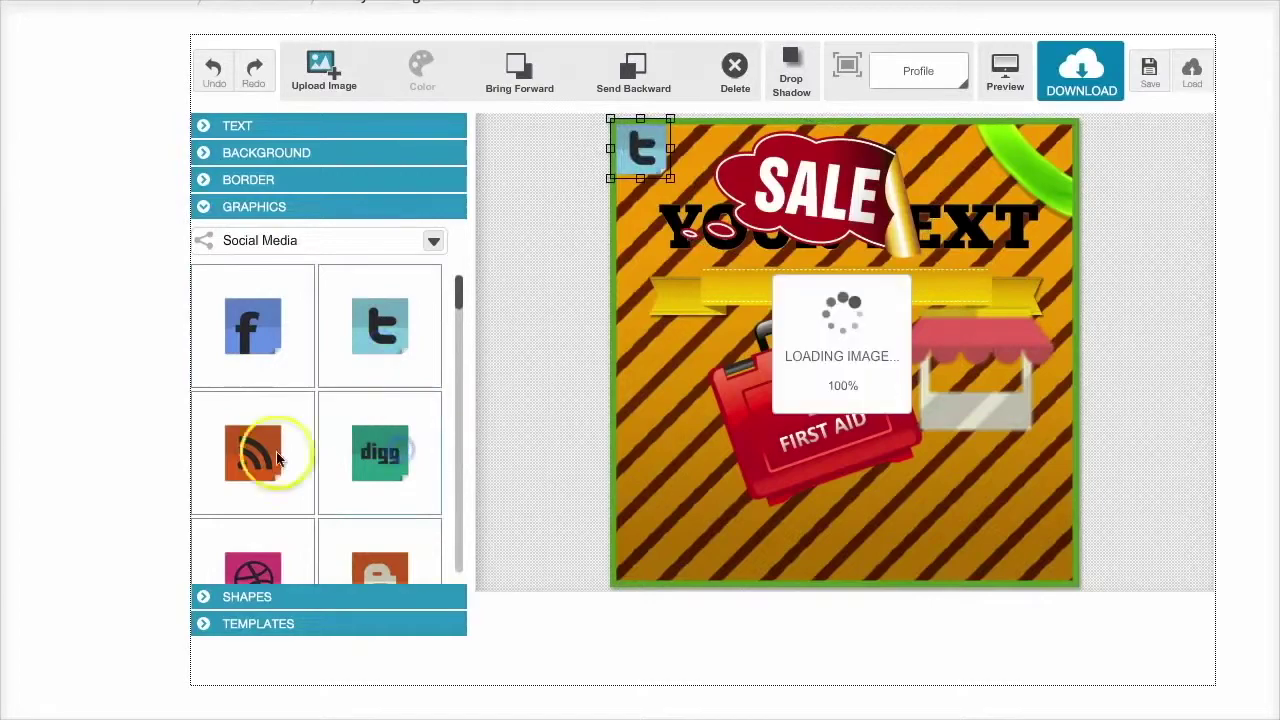
Arrange the Facebook, Twitter, Digg and RSS icons in a row along the bottom of the canvas, with Facebook first and RSS last.
click(622, 155)
drag(640, 152, 1003, 541)
click(643, 160)
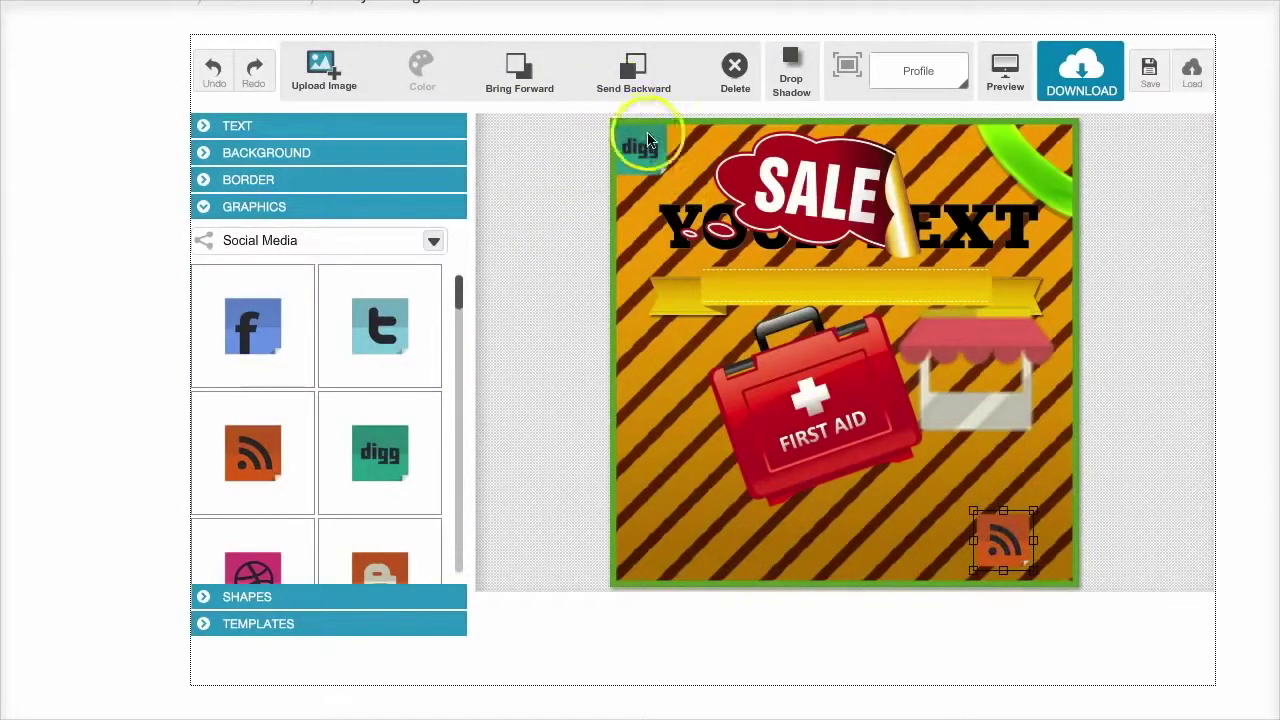
drag(643, 160, 932, 540)
click(652, 168)
drag(652, 168, 848, 552)
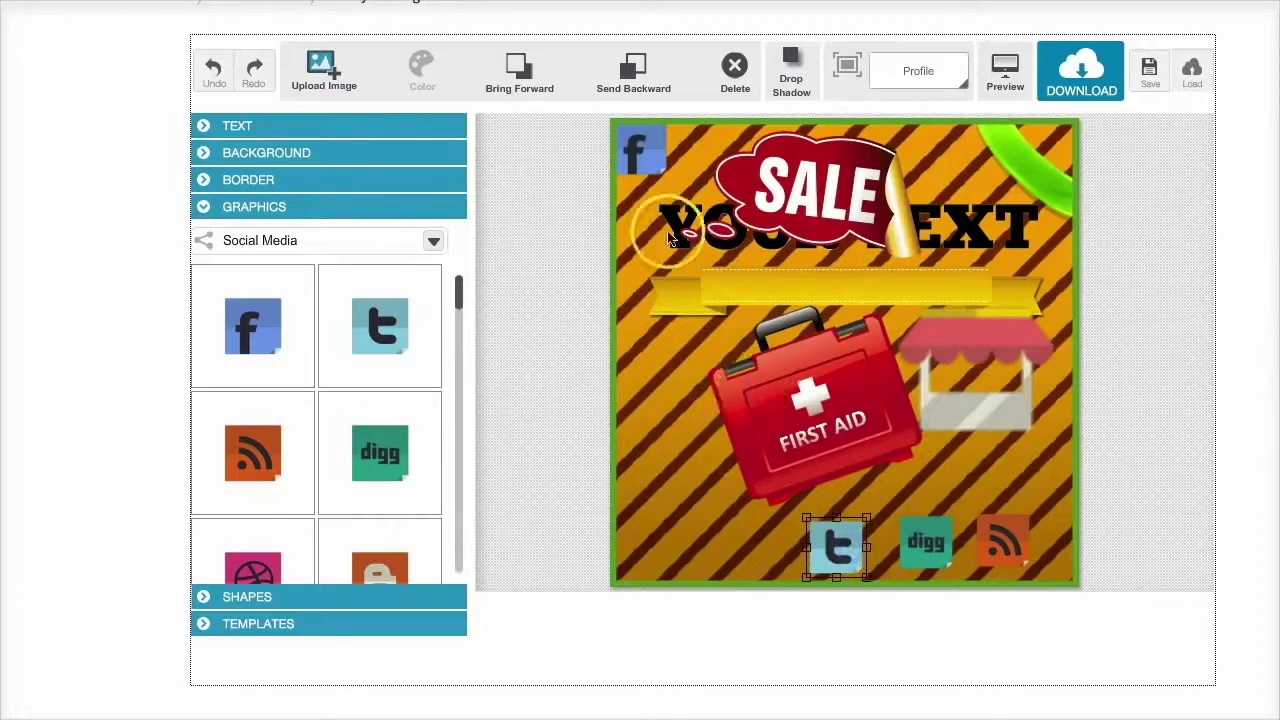
drag(645, 158, 745, 537)
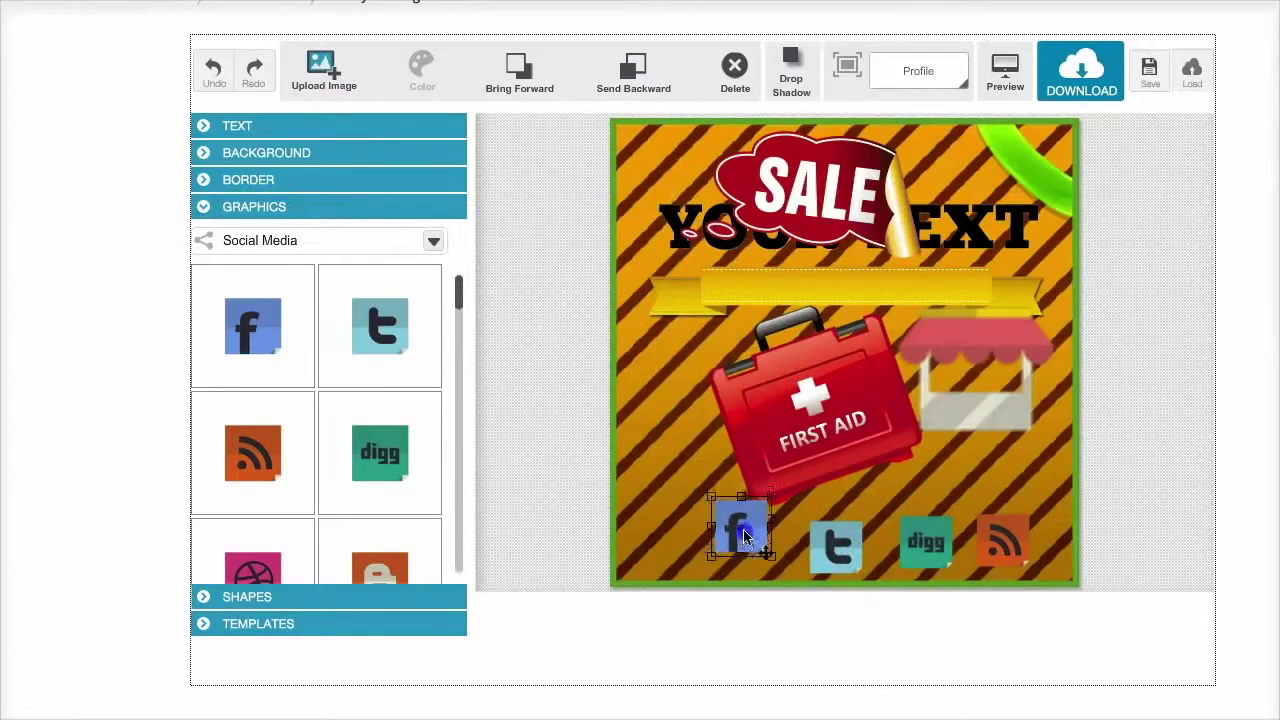
Add a square shape and stretch it into a wide horizontal band across the canvas over the first aid kit.
click(277, 596)
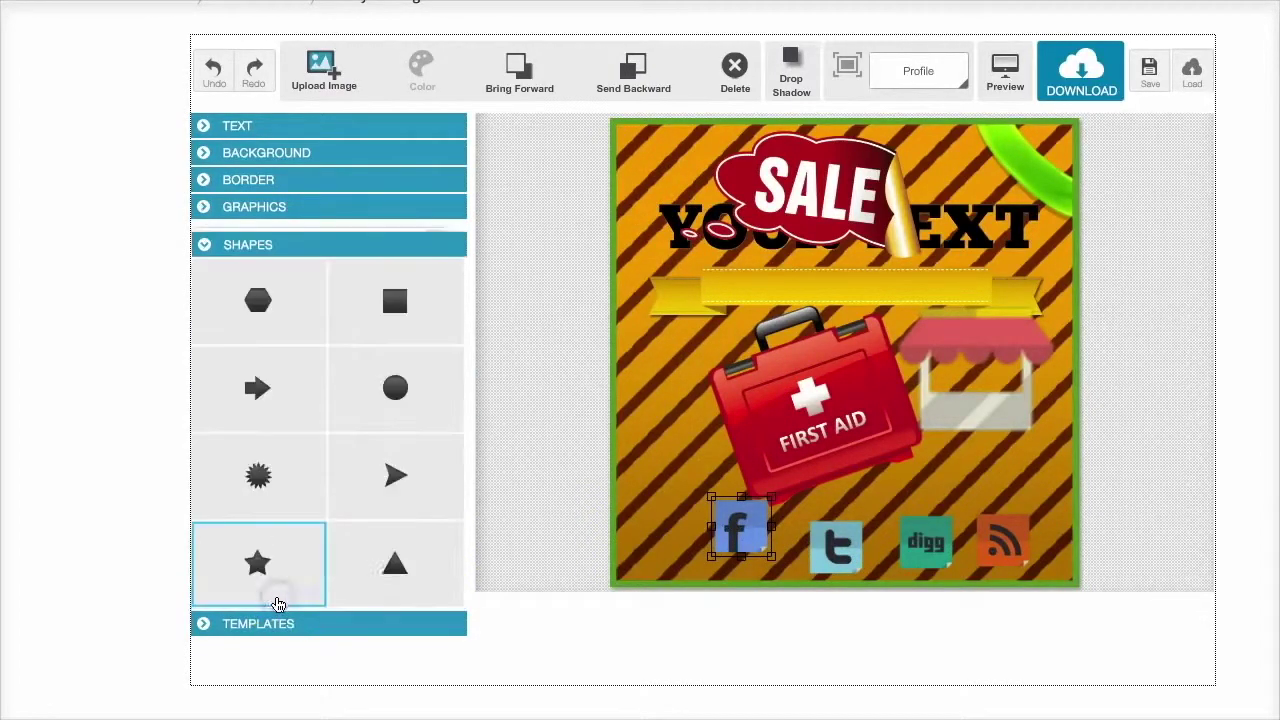
click(443, 313)
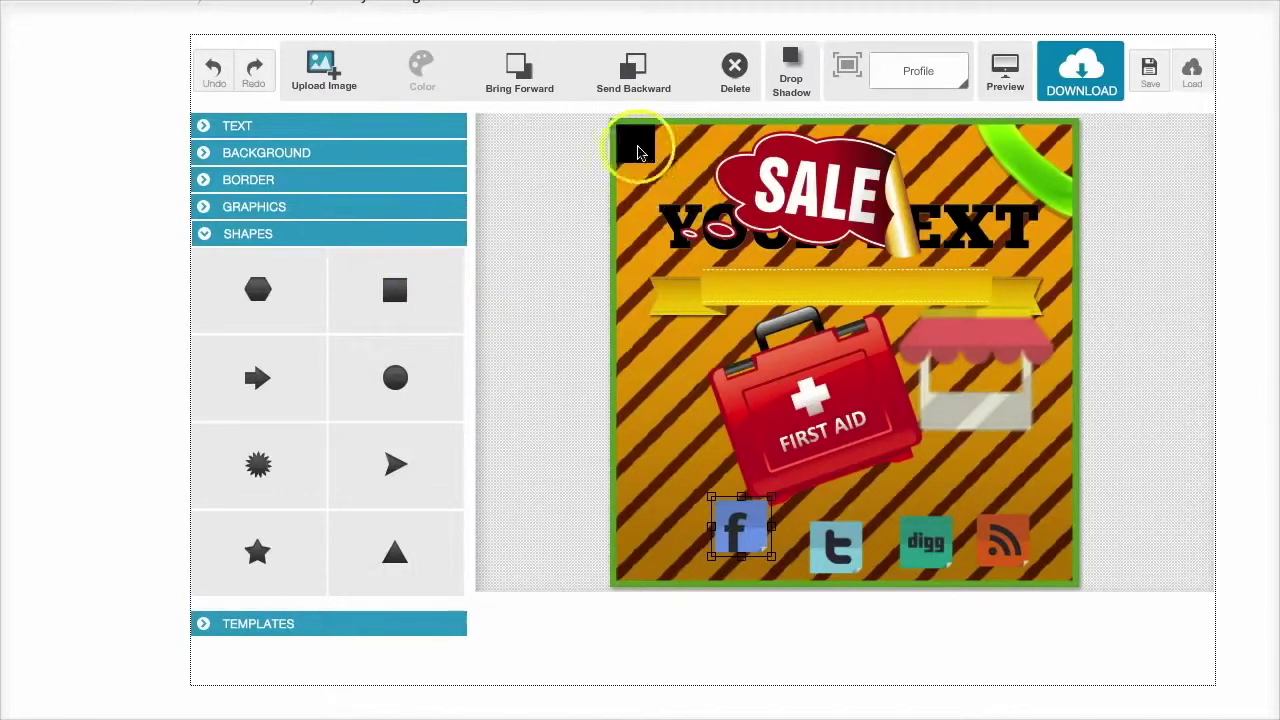
drag(636, 142, 650, 408)
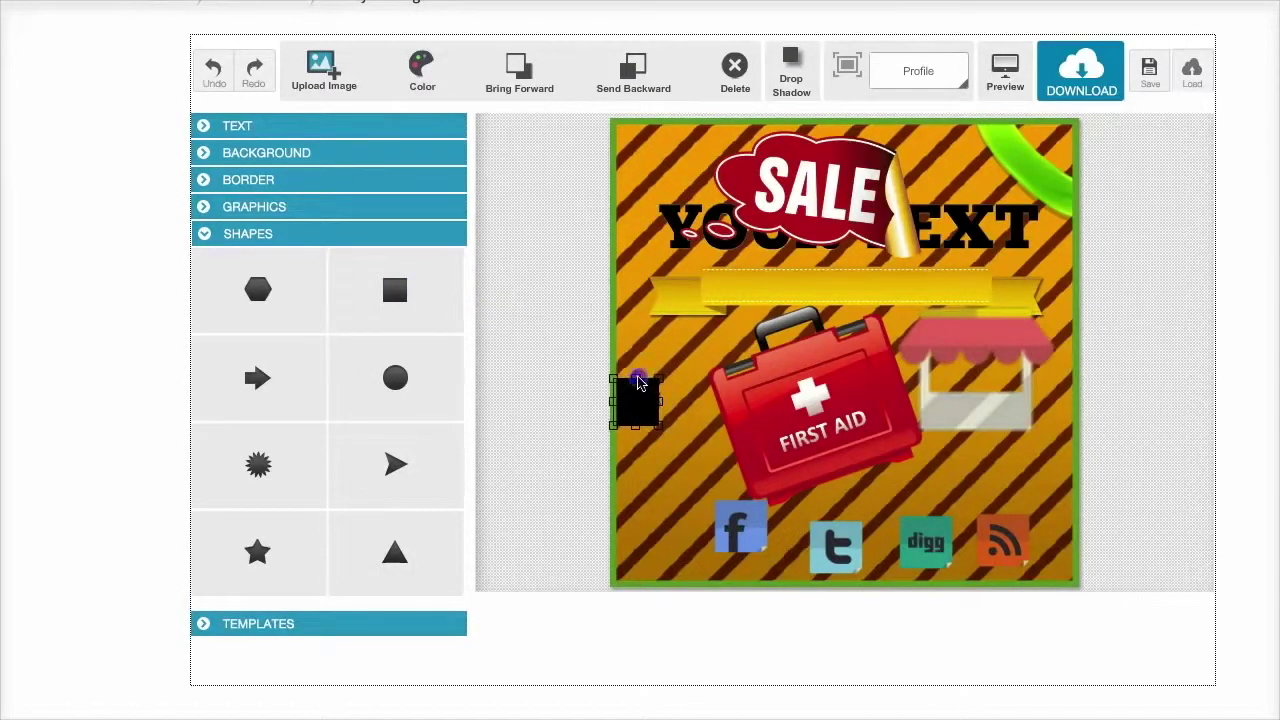
click(659, 406)
drag(674, 404, 1162, 412)
drag(1010, 411, 1006, 406)
Color the band yellow and send it behind the first aid kit and the store graphic.
click(673, 75)
click(445, 60)
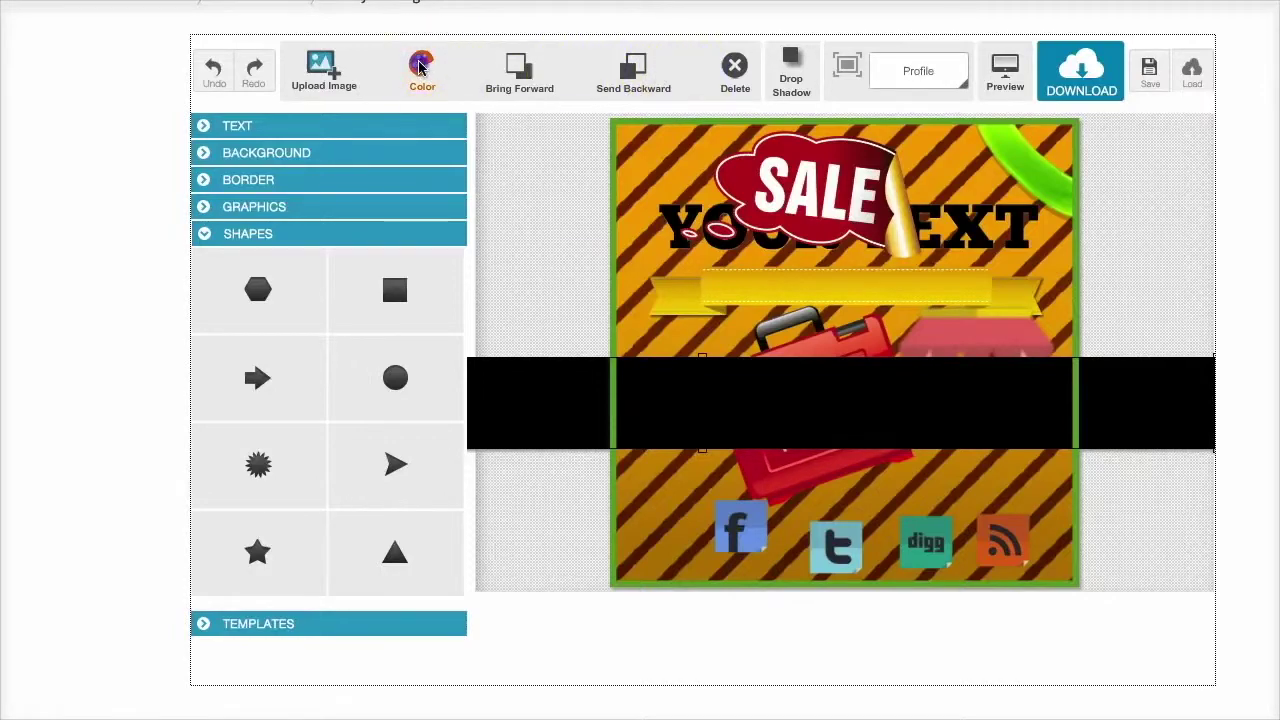
mouse_move(486, 155)
mouse_down()
mouse_move(491, 177)
mouse_move(474, 147)
mouse_up()
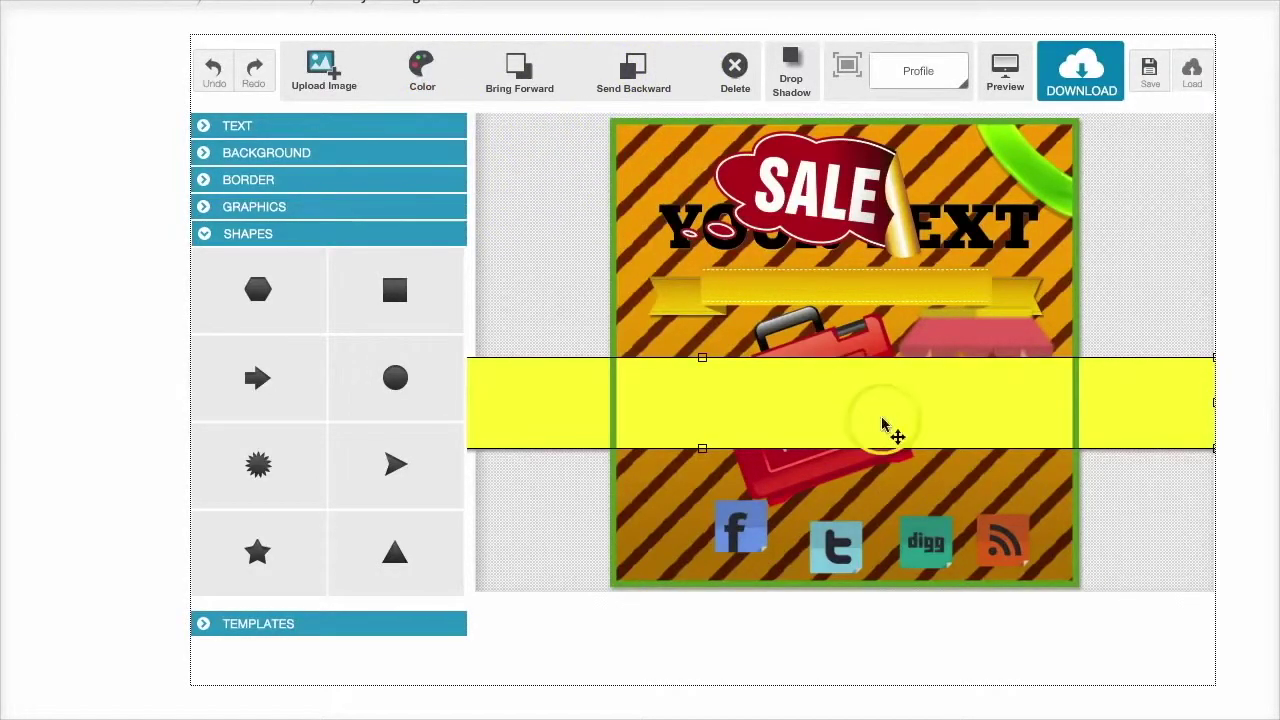
drag(891, 410, 888, 409)
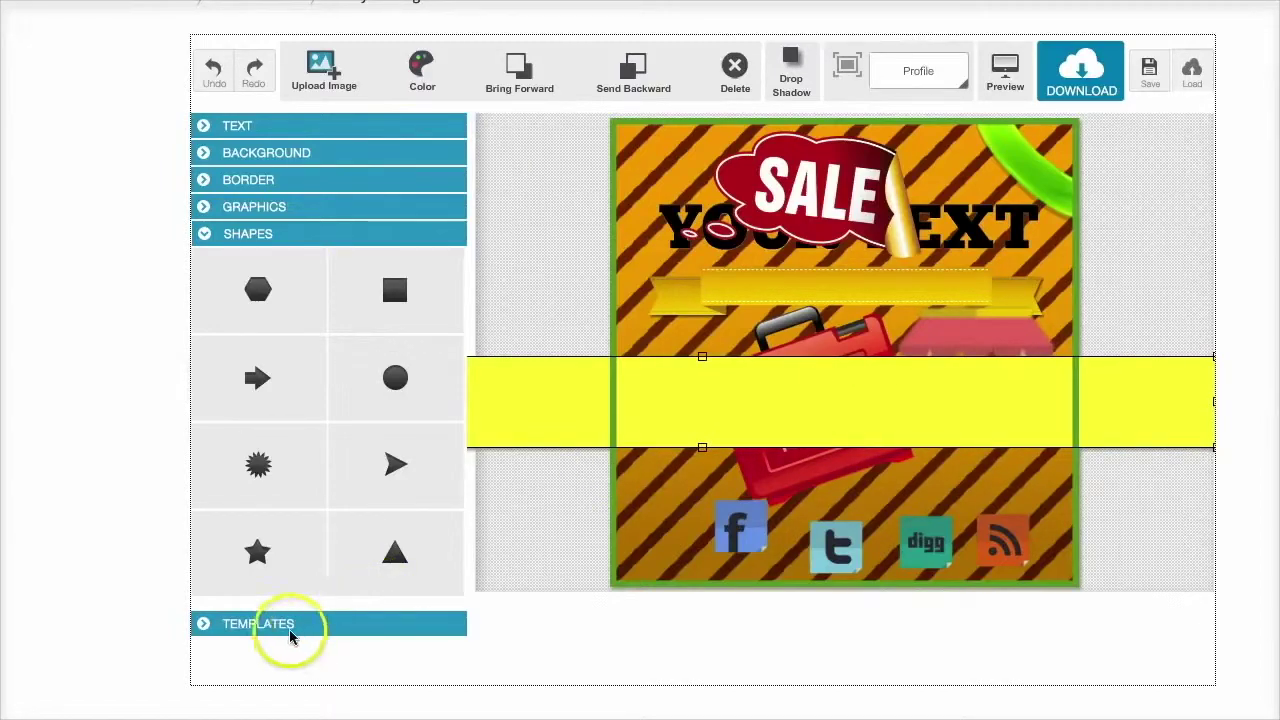
click(640, 74)
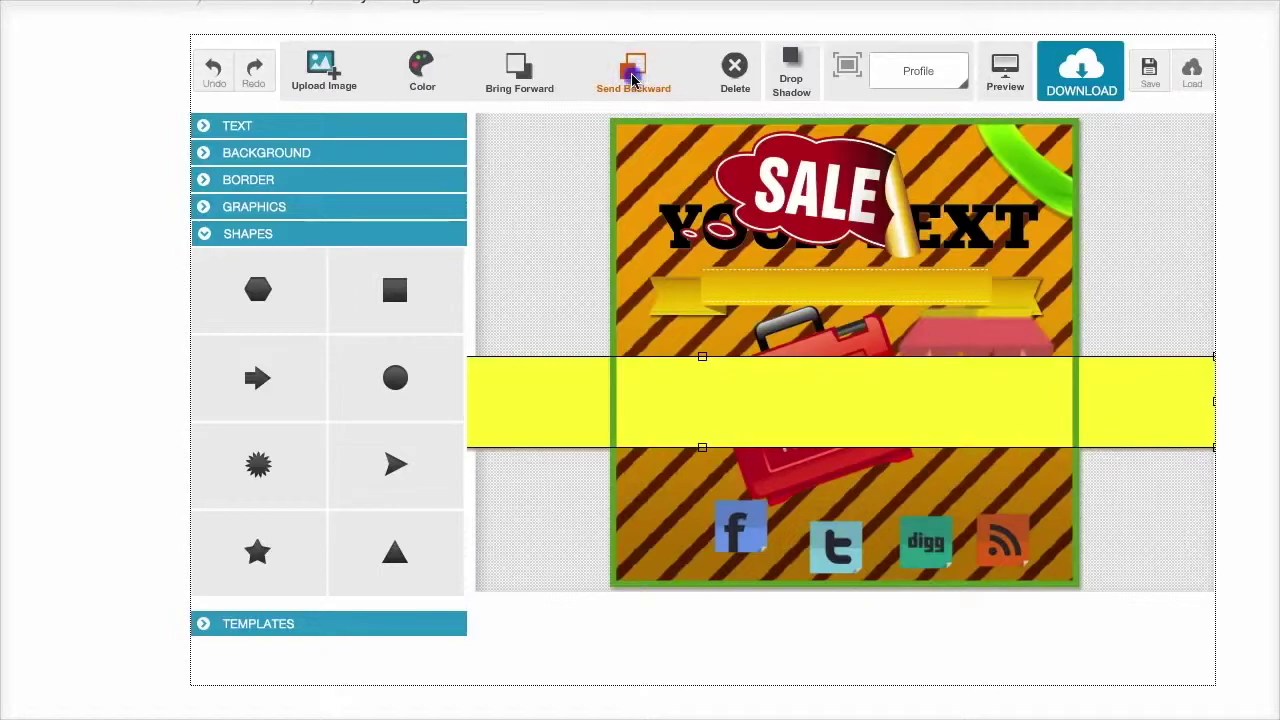
click(632, 76)
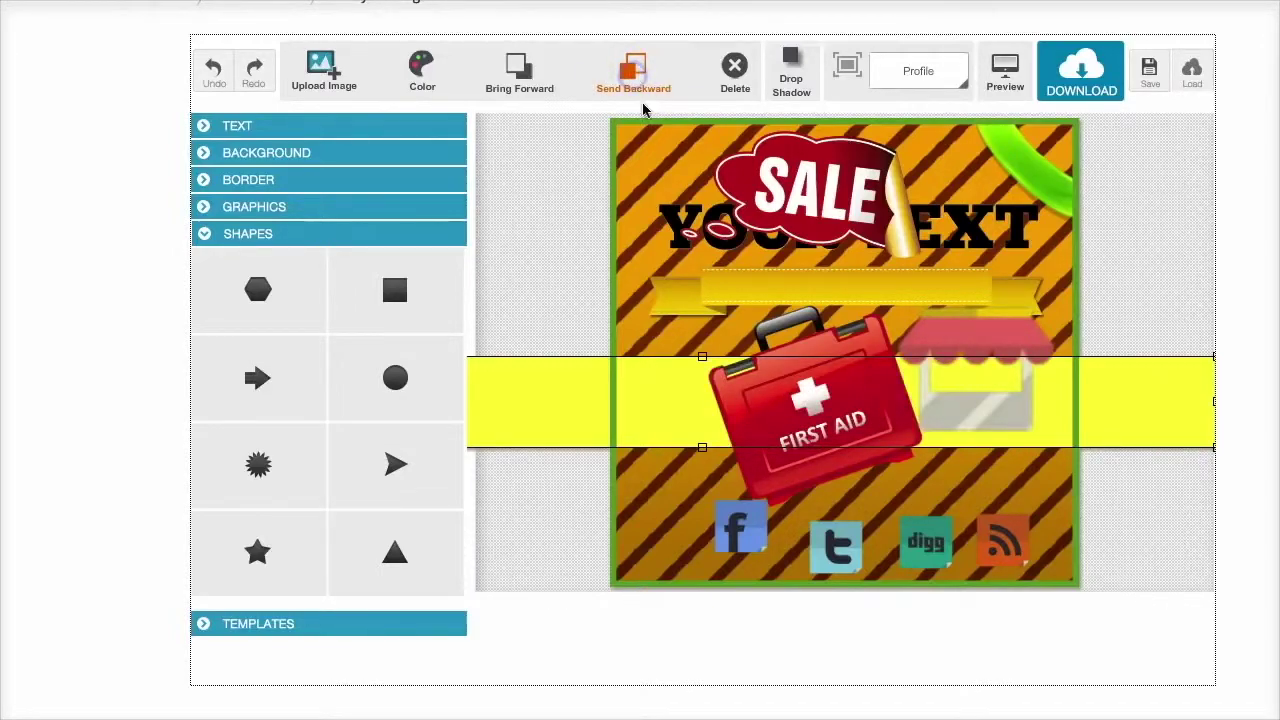
Move the yellow band up to the heading and bring it in front of the heading text, behind the SALE bubble.
drag(667, 412, 660, 230)
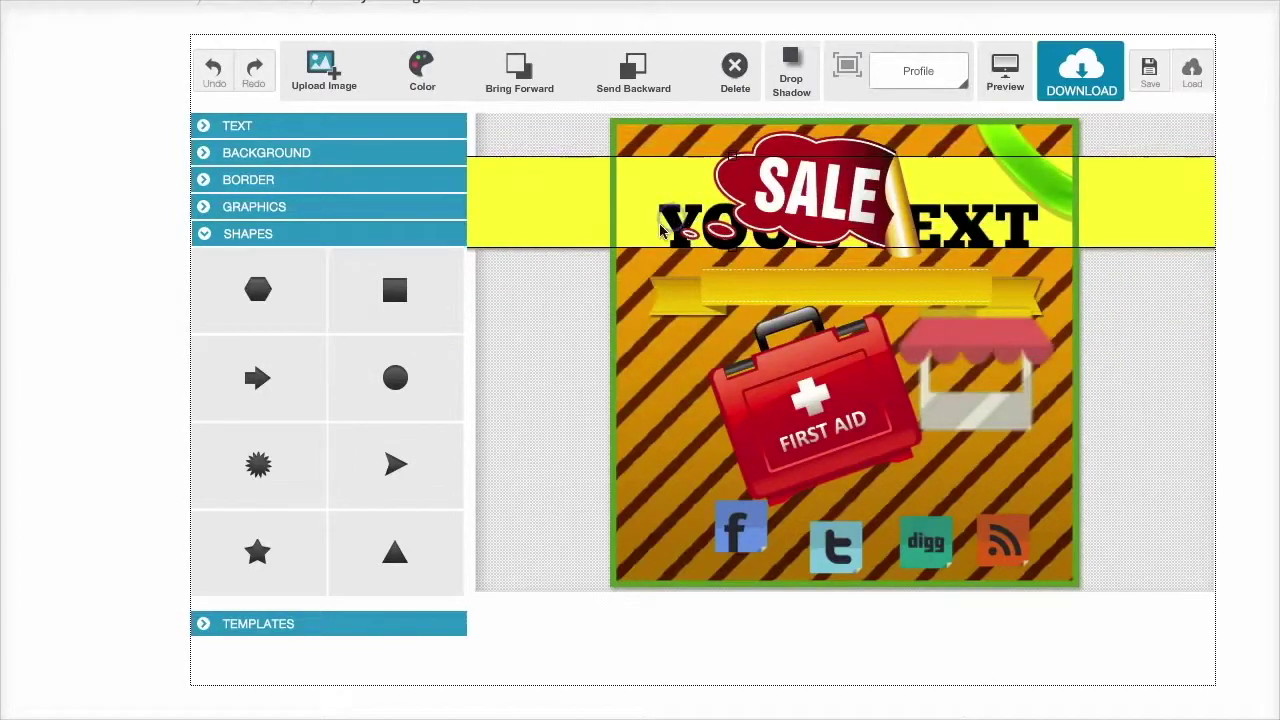
click(521, 84)
click(521, 84)
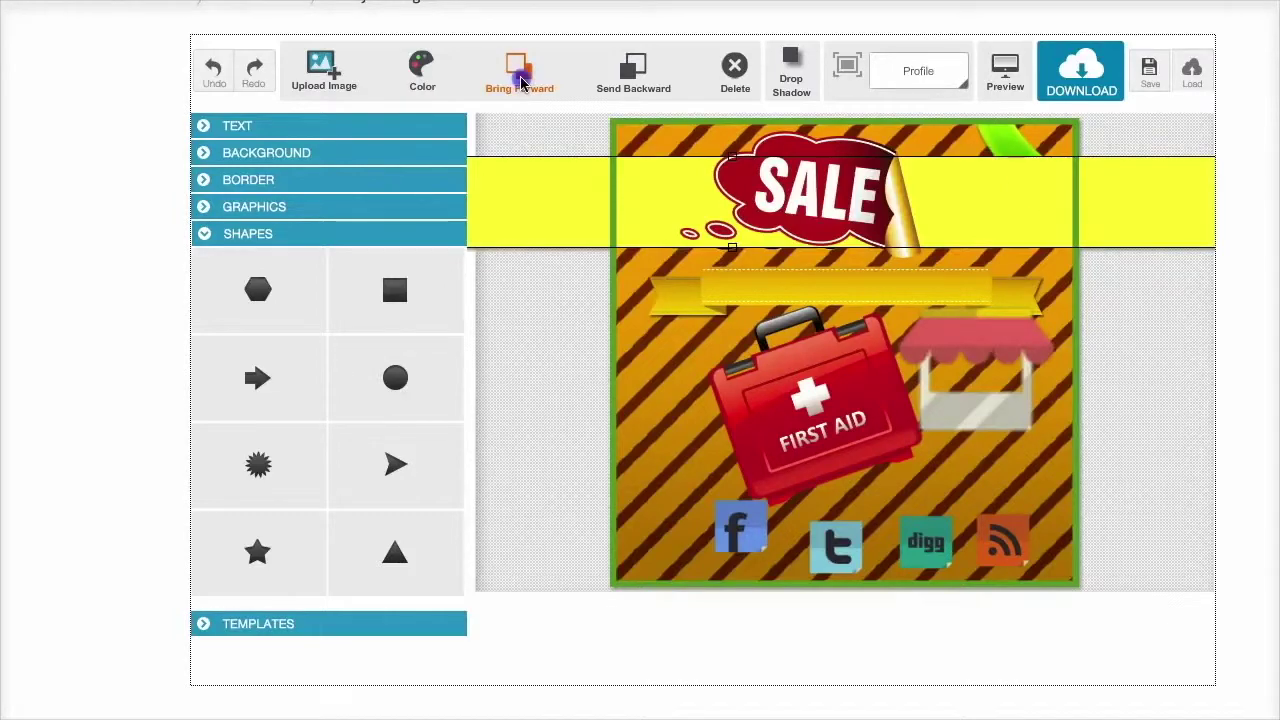
Load the iCLOUD PIZZA template from the Cover templates.
click(263, 623)
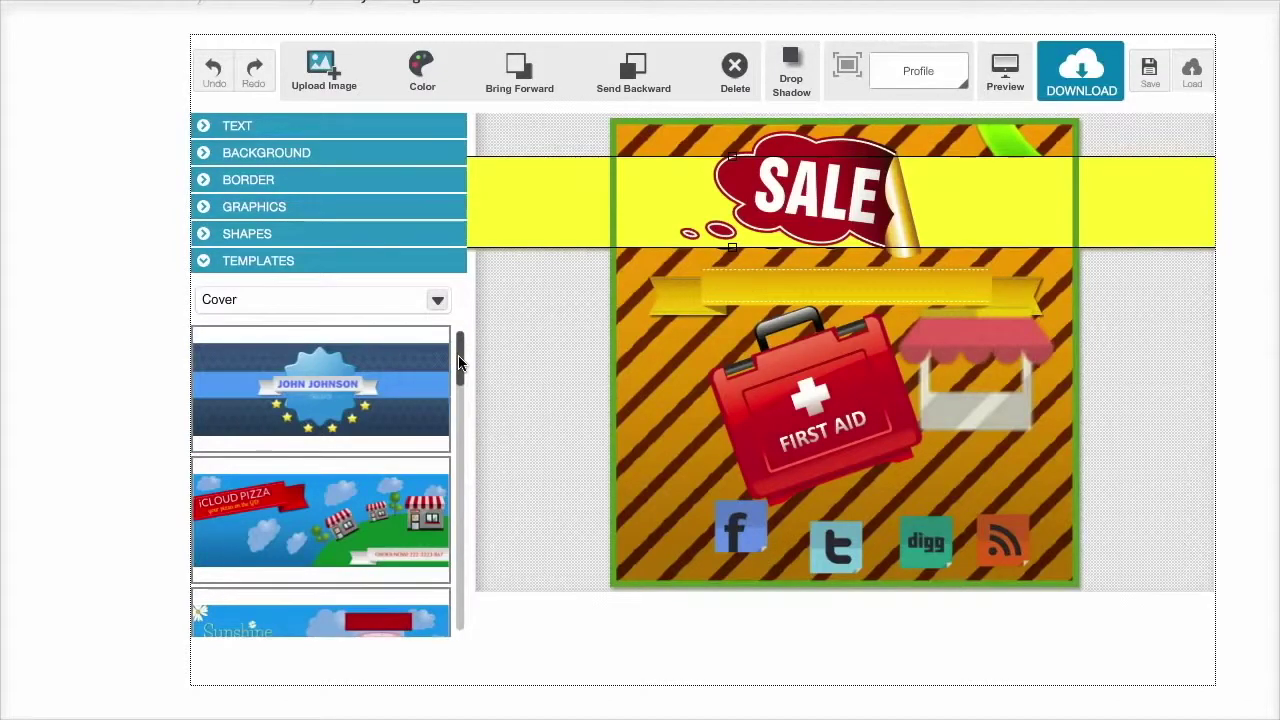
mouse_move(459, 372)
mouse_down()
mouse_move(459, 605)
mouse_move(463, 383)
mouse_up()
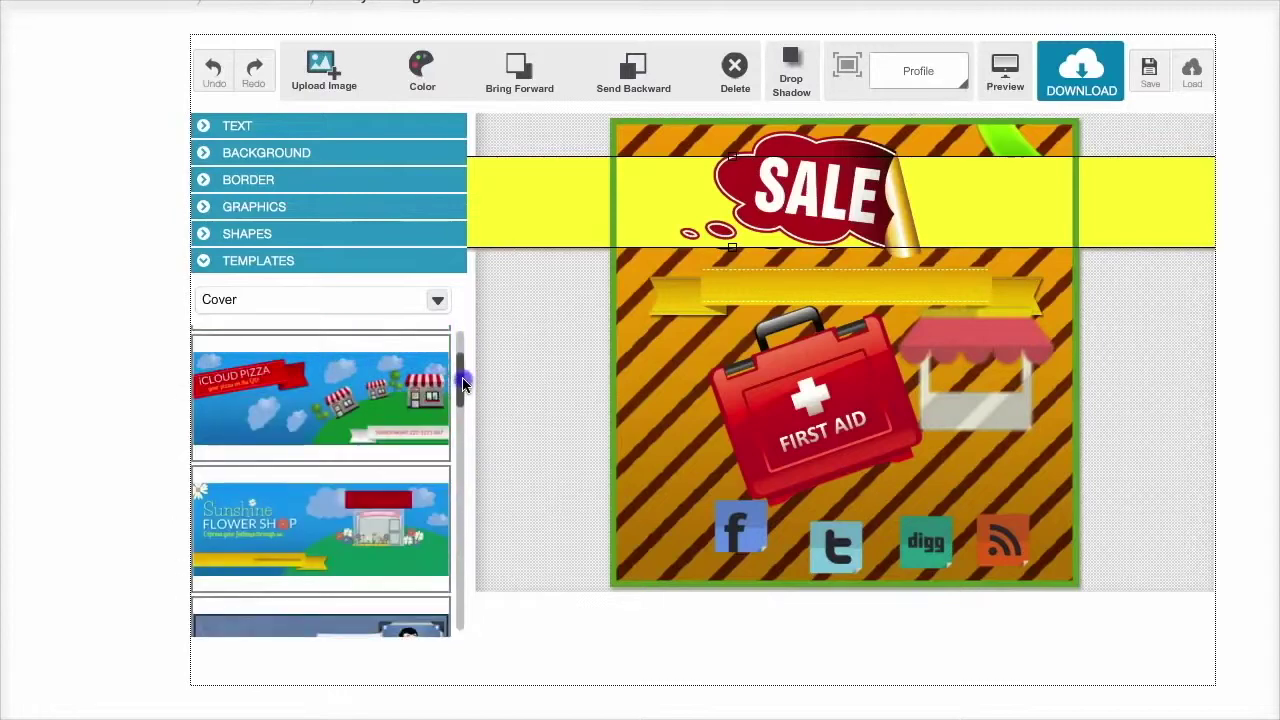
click(395, 382)
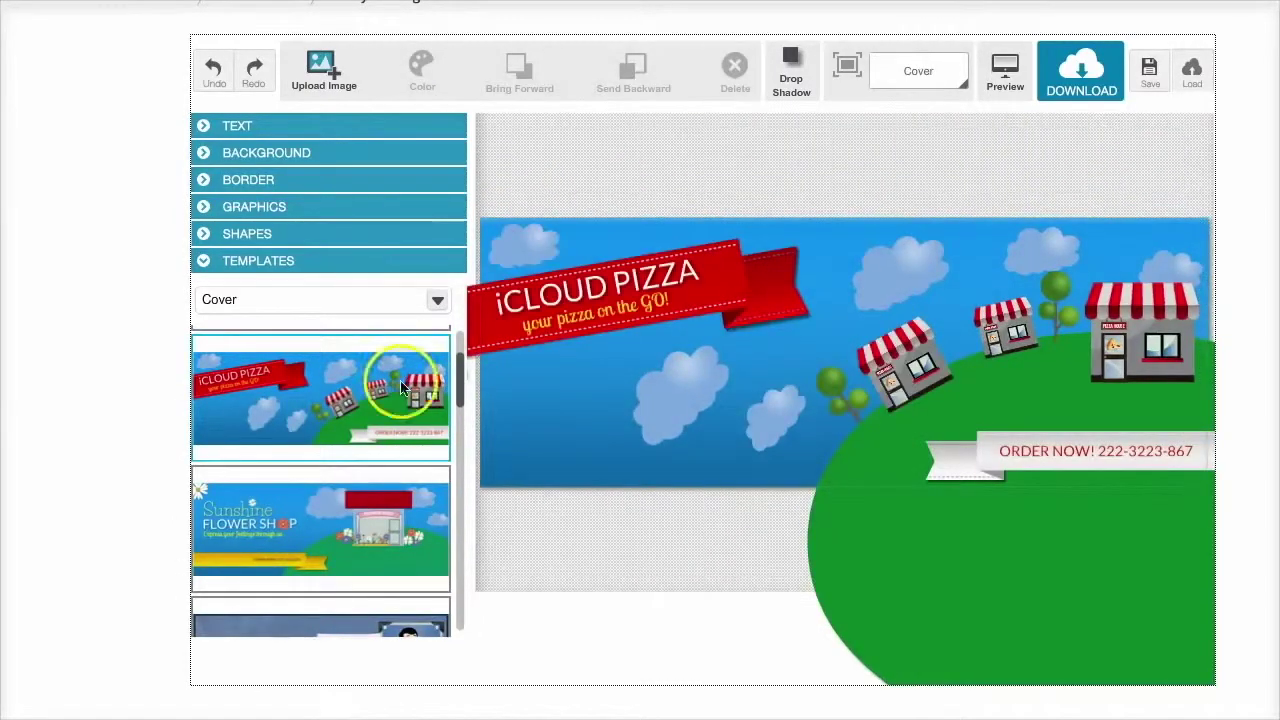
click(1002, 84)
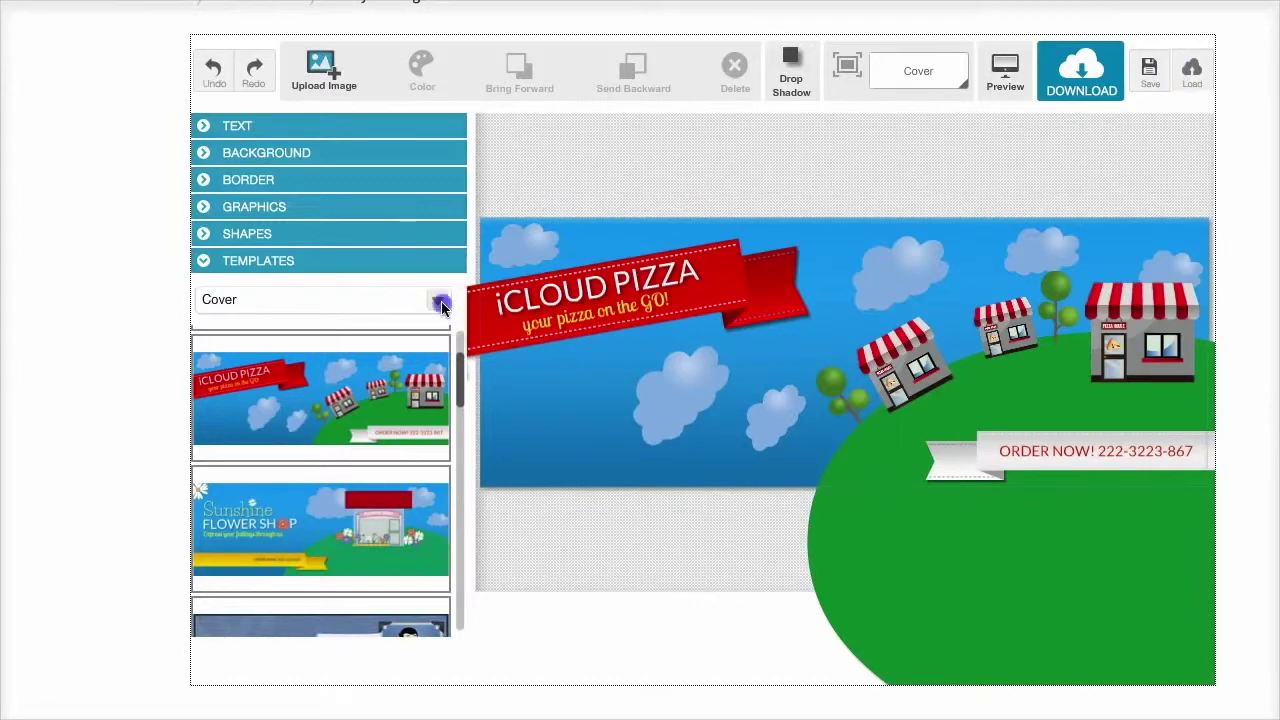
Load the blue SEARCH template from the Tab templates.
click(438, 300)
click(370, 355)
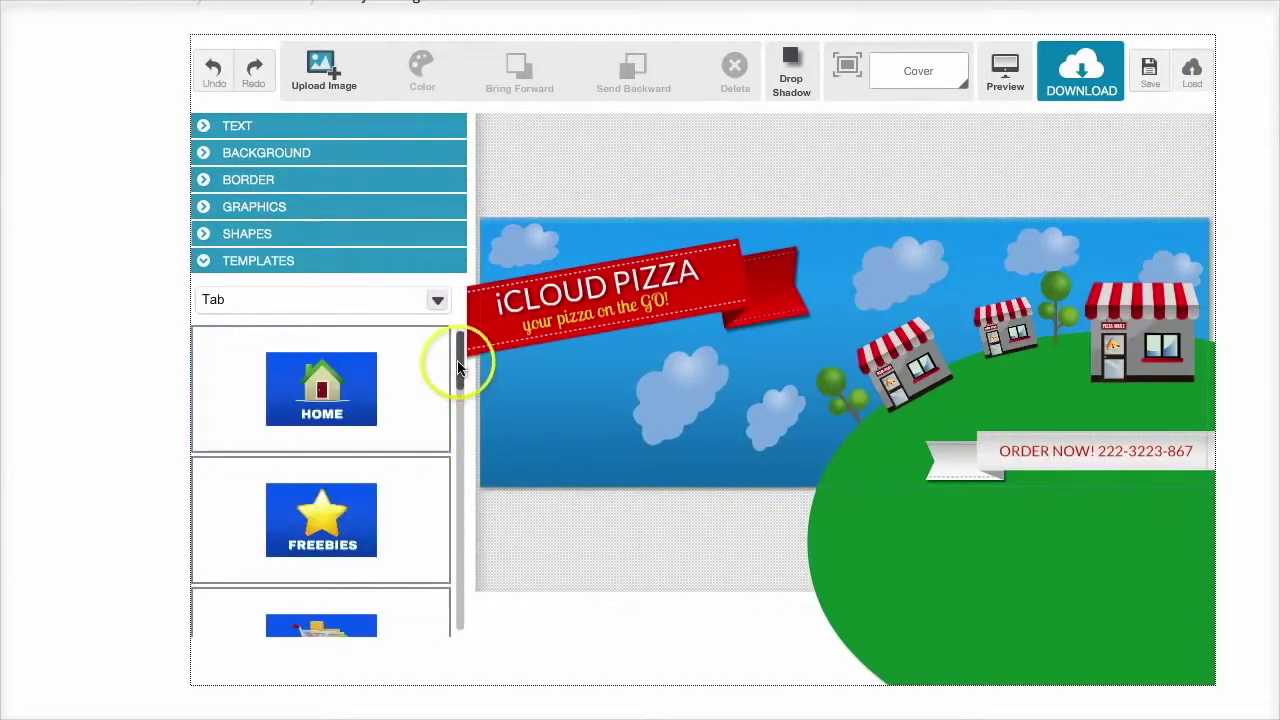
drag(458, 368, 461, 457)
click(357, 449)
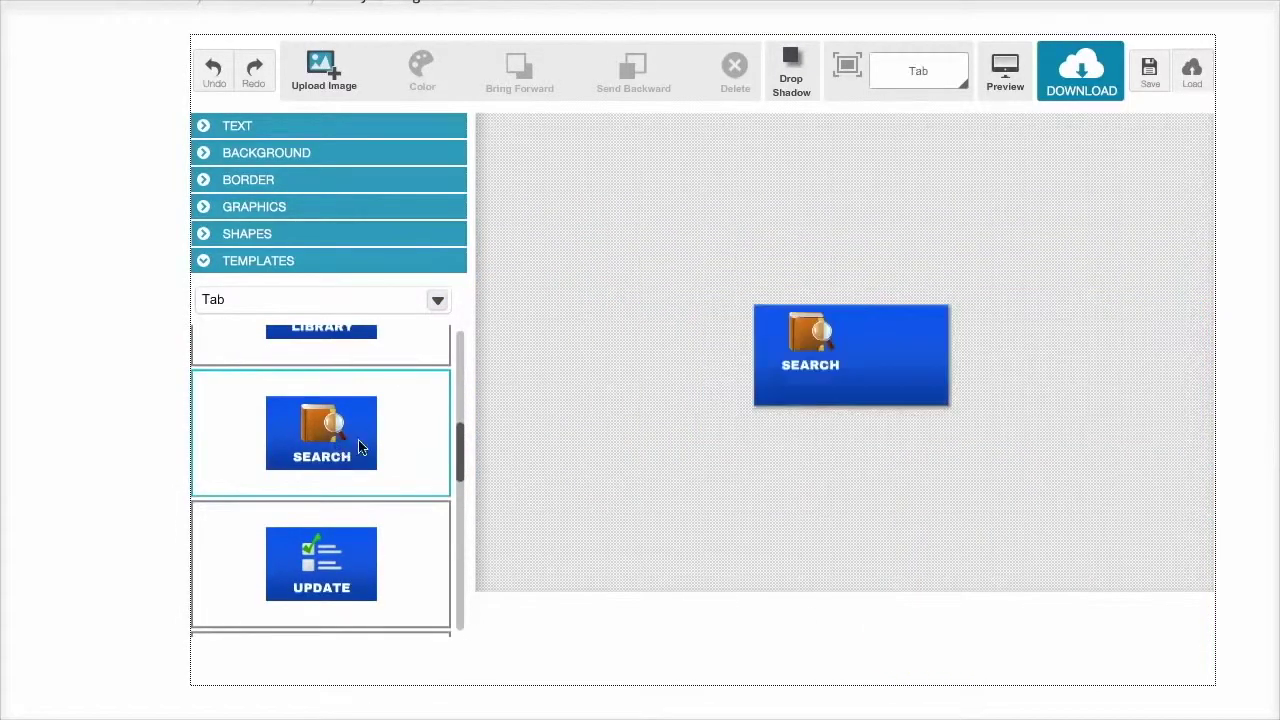
click(838, 385)
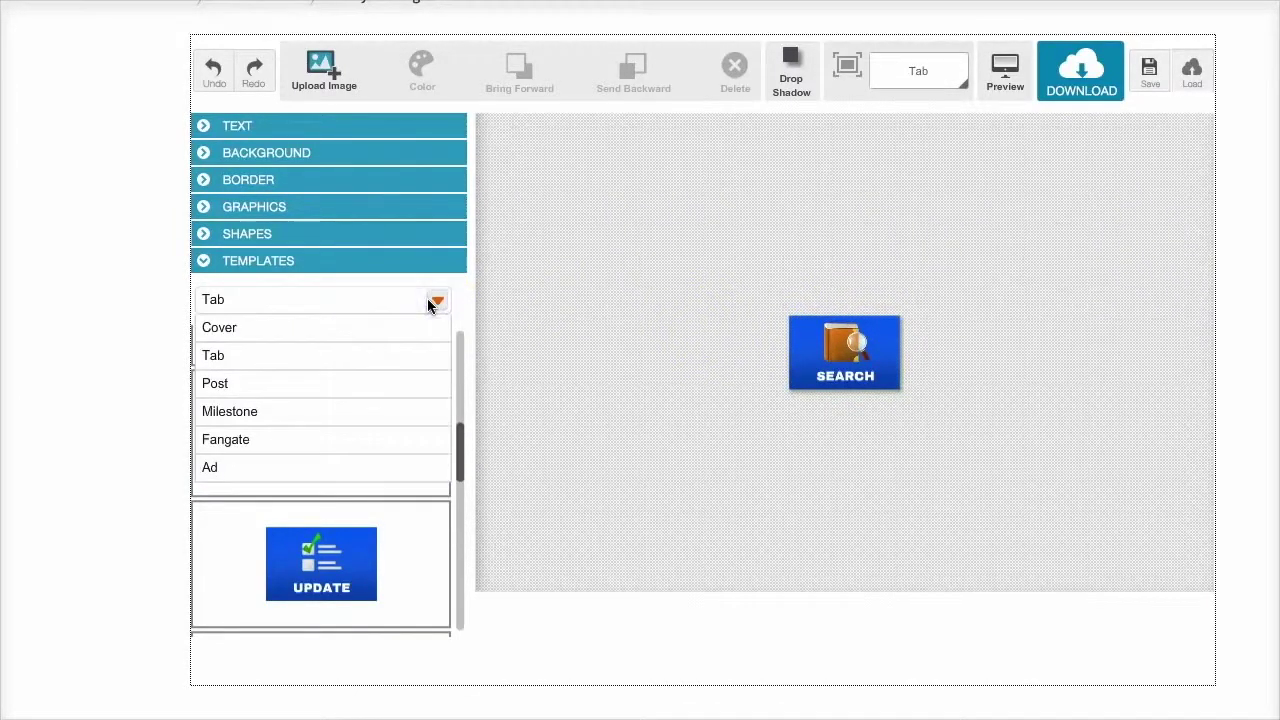
Load the HOTEL DISCOUNTS template from the Post templates.
click(306, 383)
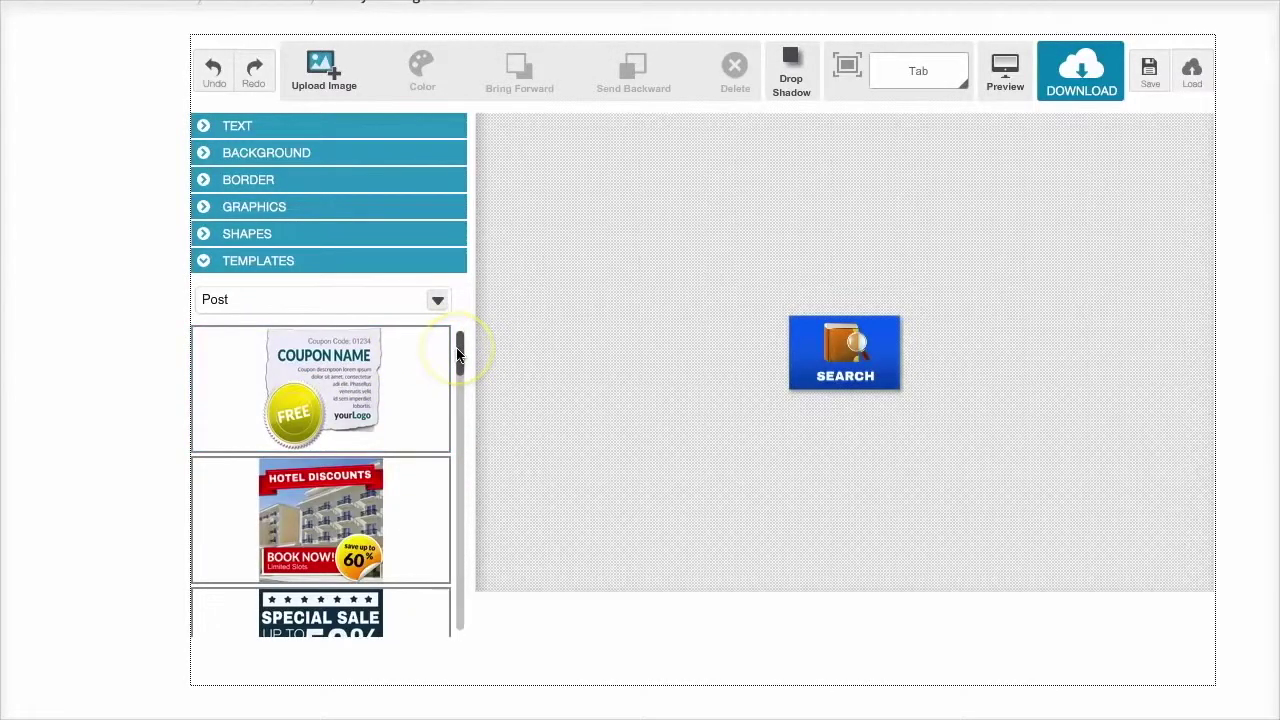
scroll(460, 360, down, 1)
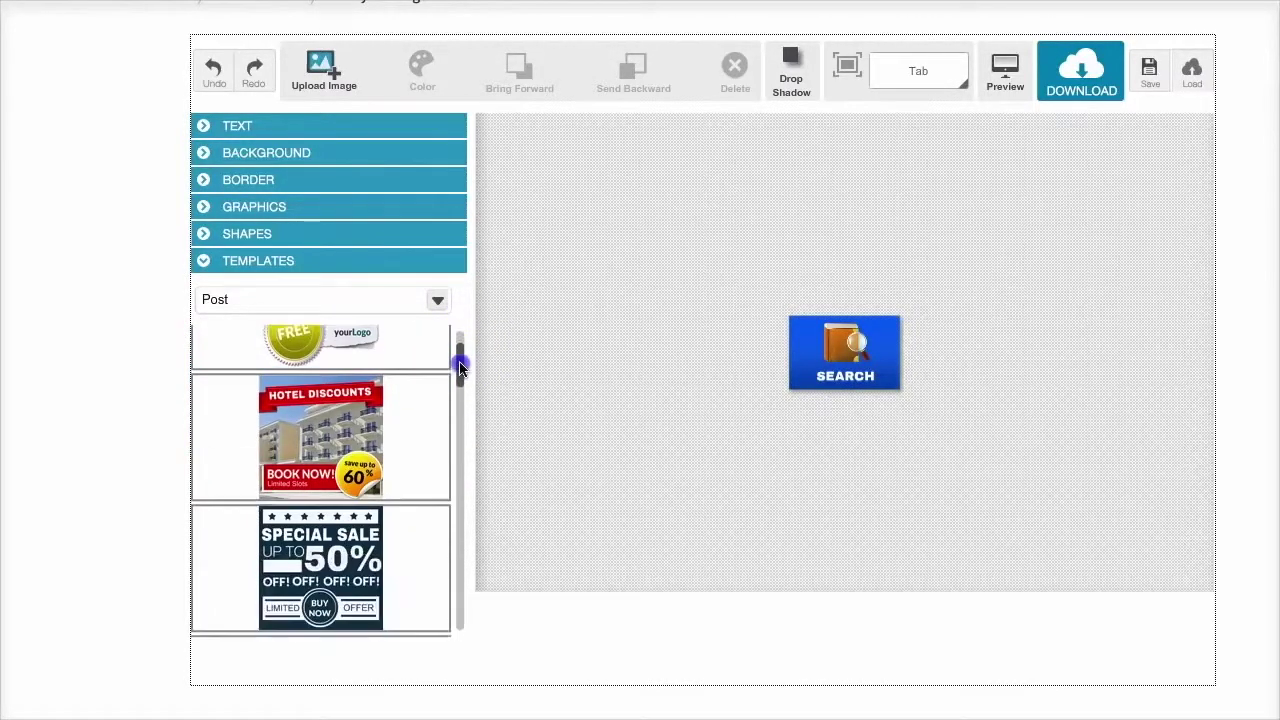
click(334, 428)
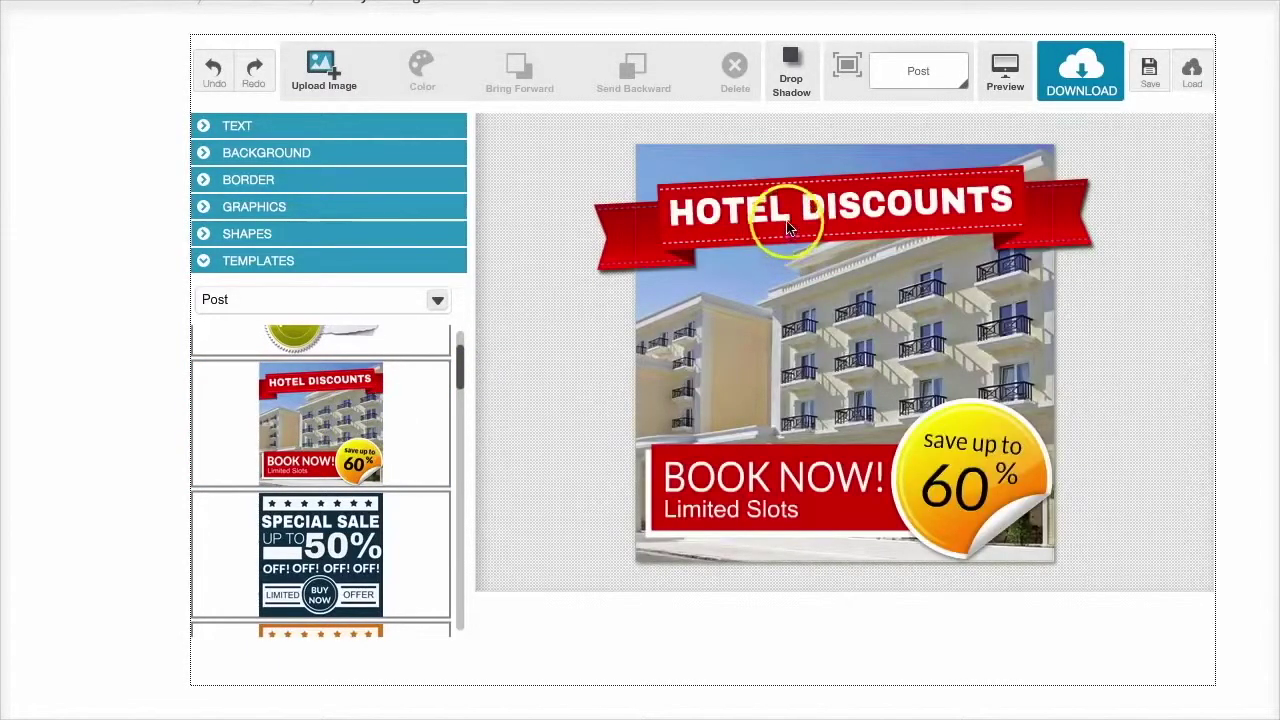
Replace the ribbon headline with "TYPE ANYTHING HERE" and nudge the BOOK NOW! text slightly upward.
click(790, 219)
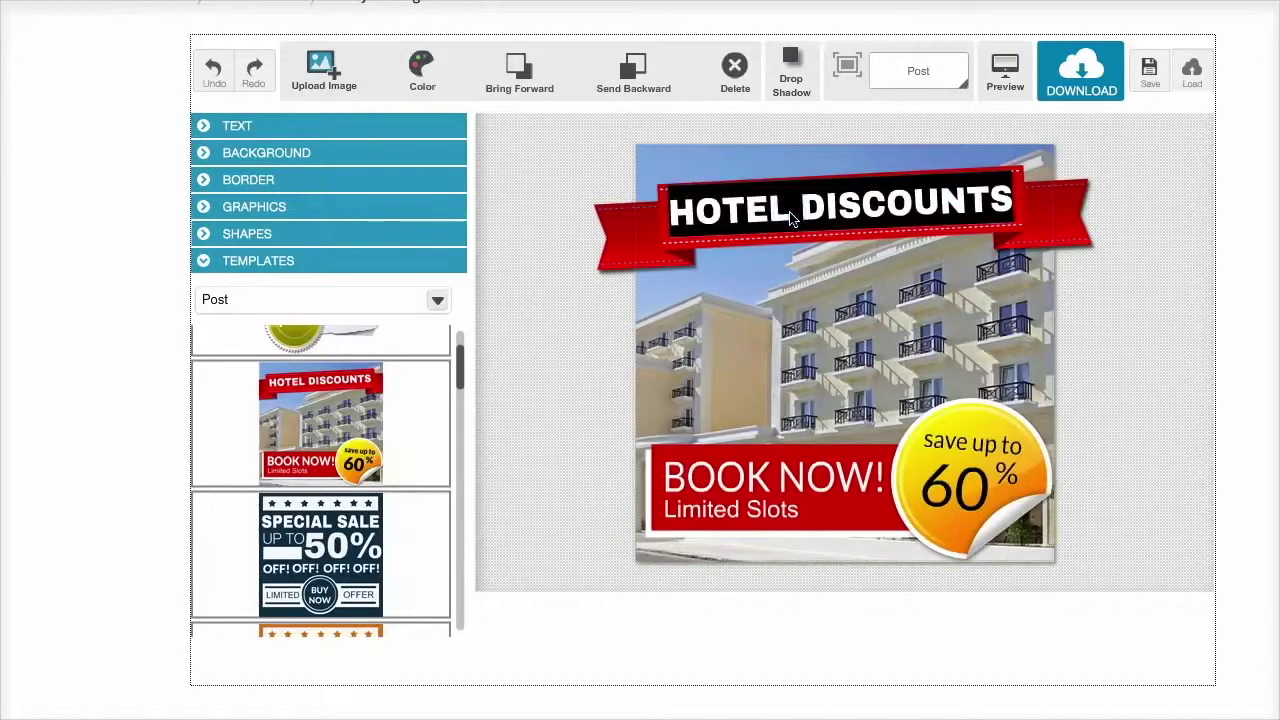
text(TYPE ANYTHING HERE)
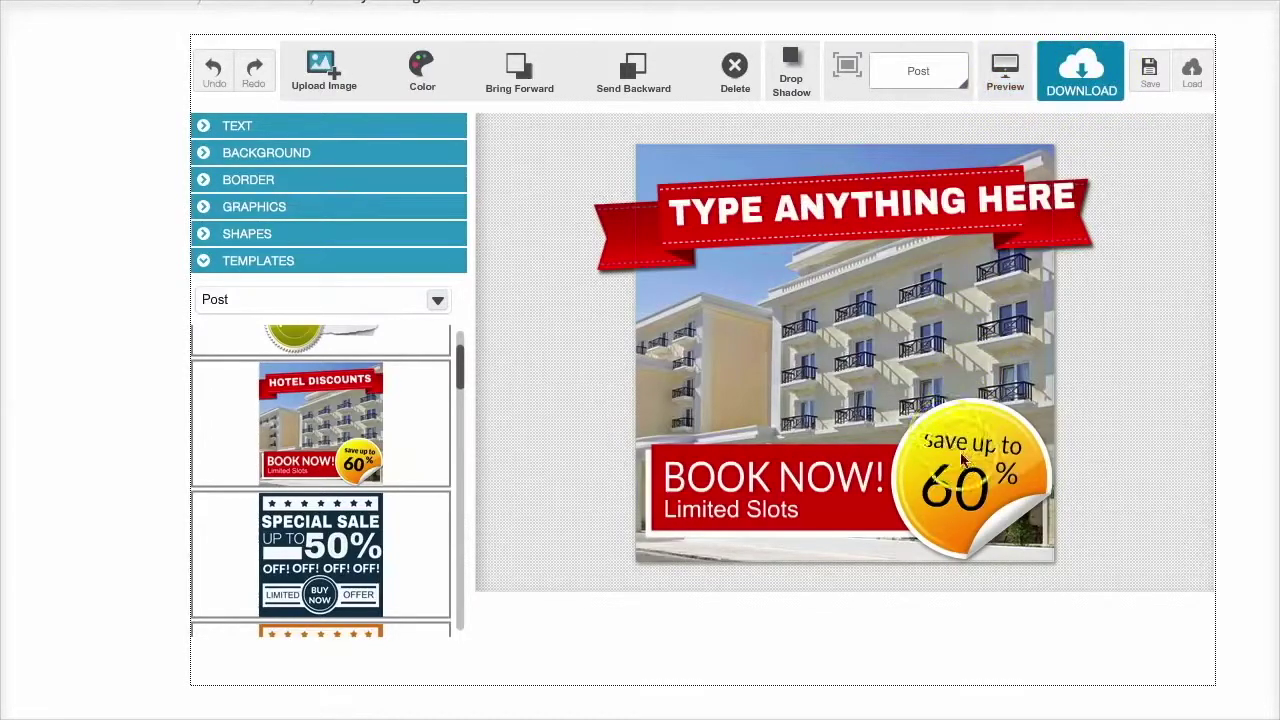
click(985, 460)
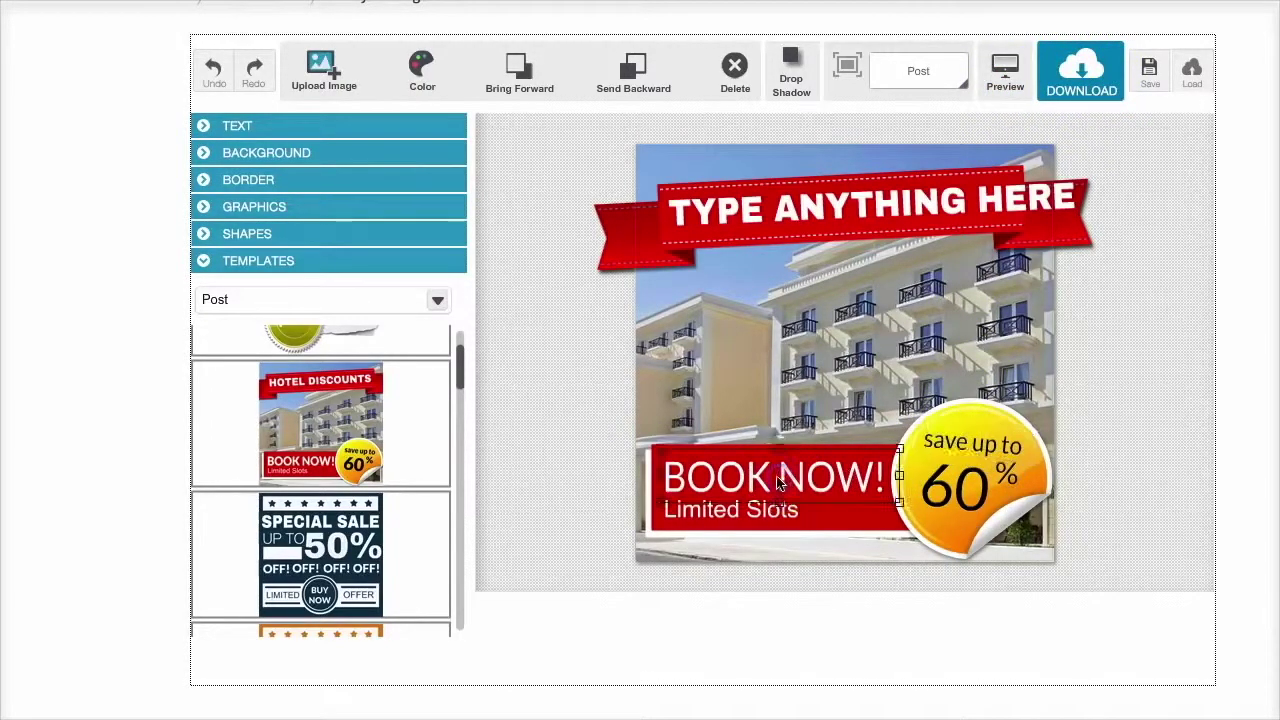
mouse_move(775, 500)
mouse_down()
mouse_move(787, 405)
mouse_move(777, 492)
mouse_up()
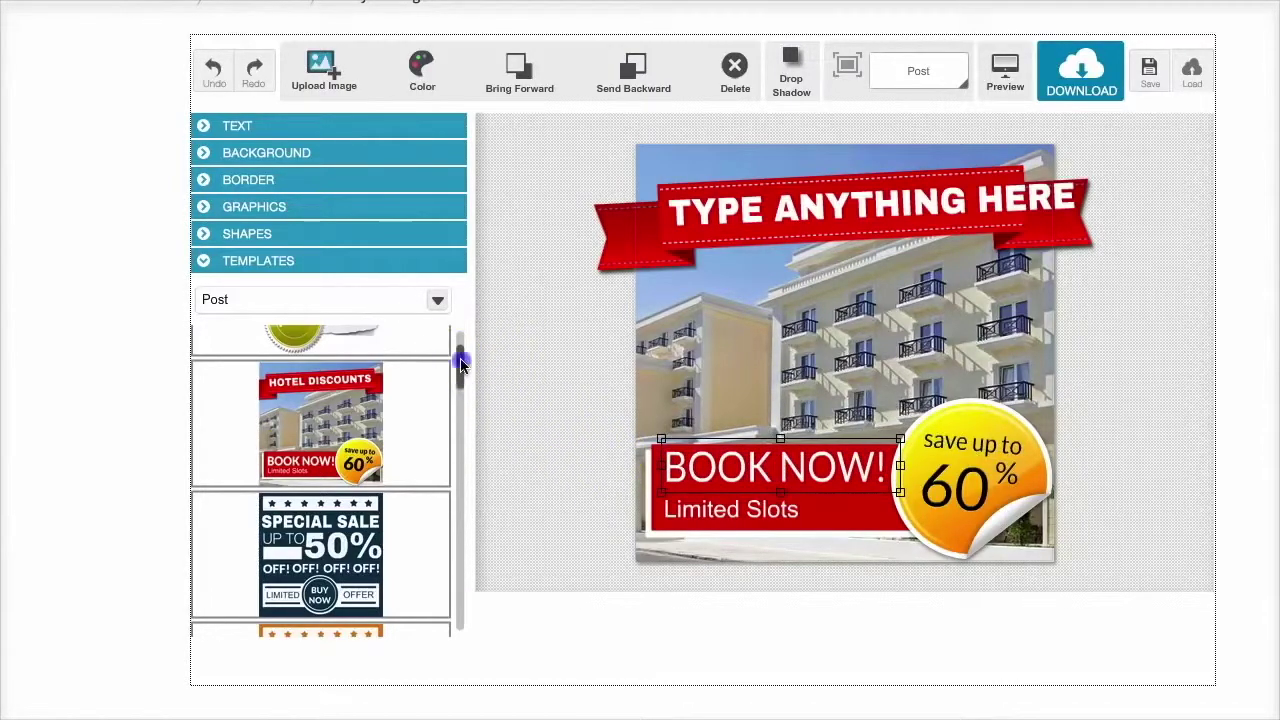
Try the green SPECIAL SALE post template, and replace it with the BEST DEAL digital photo camera template.
drag(462, 365, 457, 423)
scroll(423, 420, down, 1)
click(405, 405)
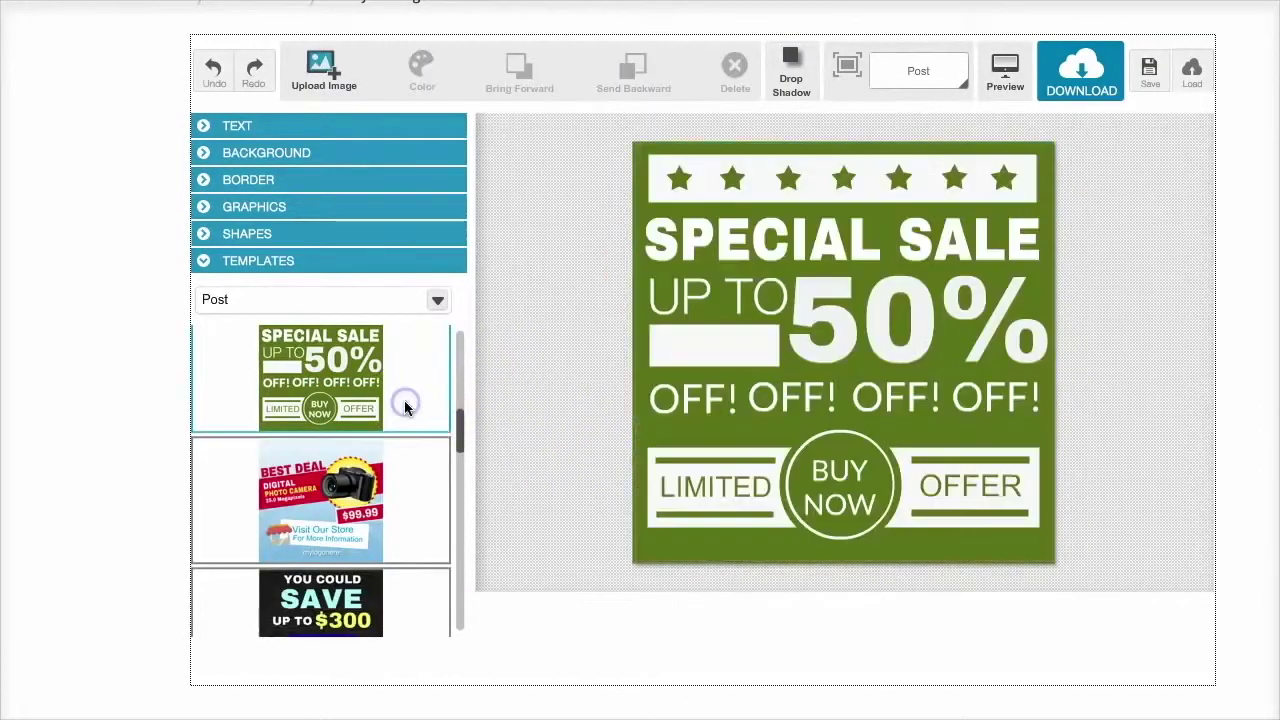
click(418, 502)
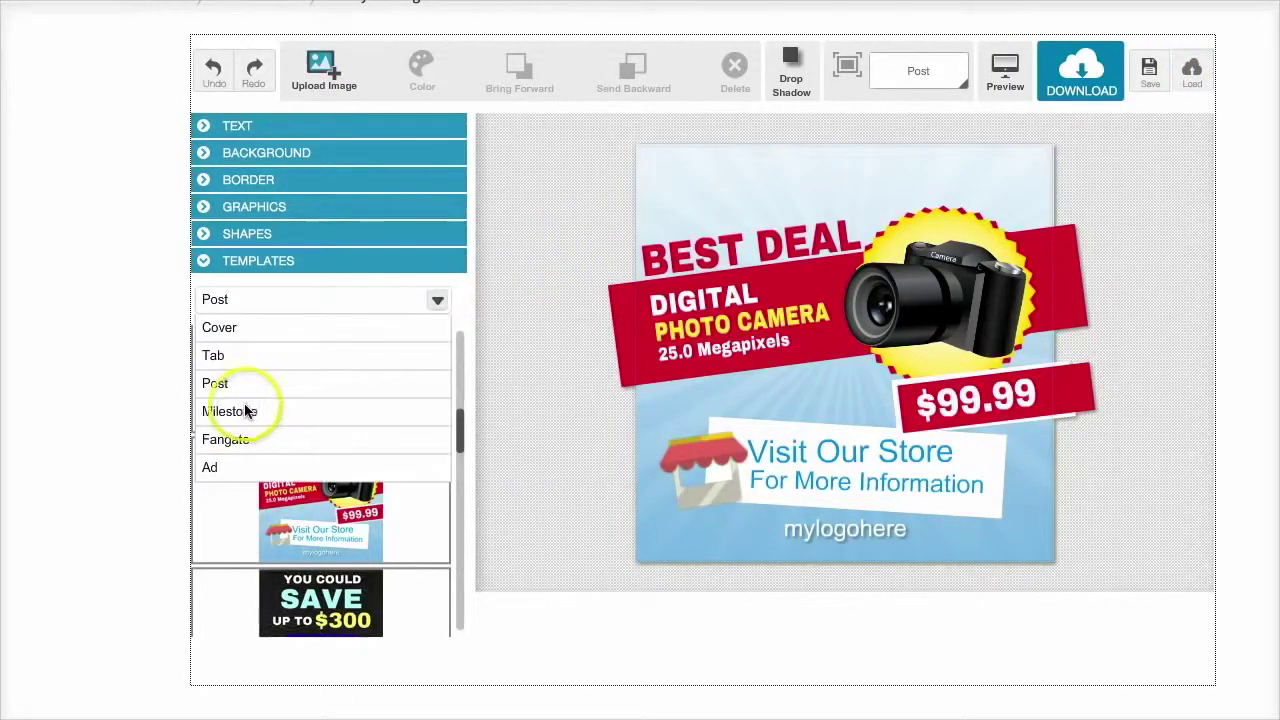
Load the orange WEBINAR COACHING template from the Milestone templates.
click(244, 409)
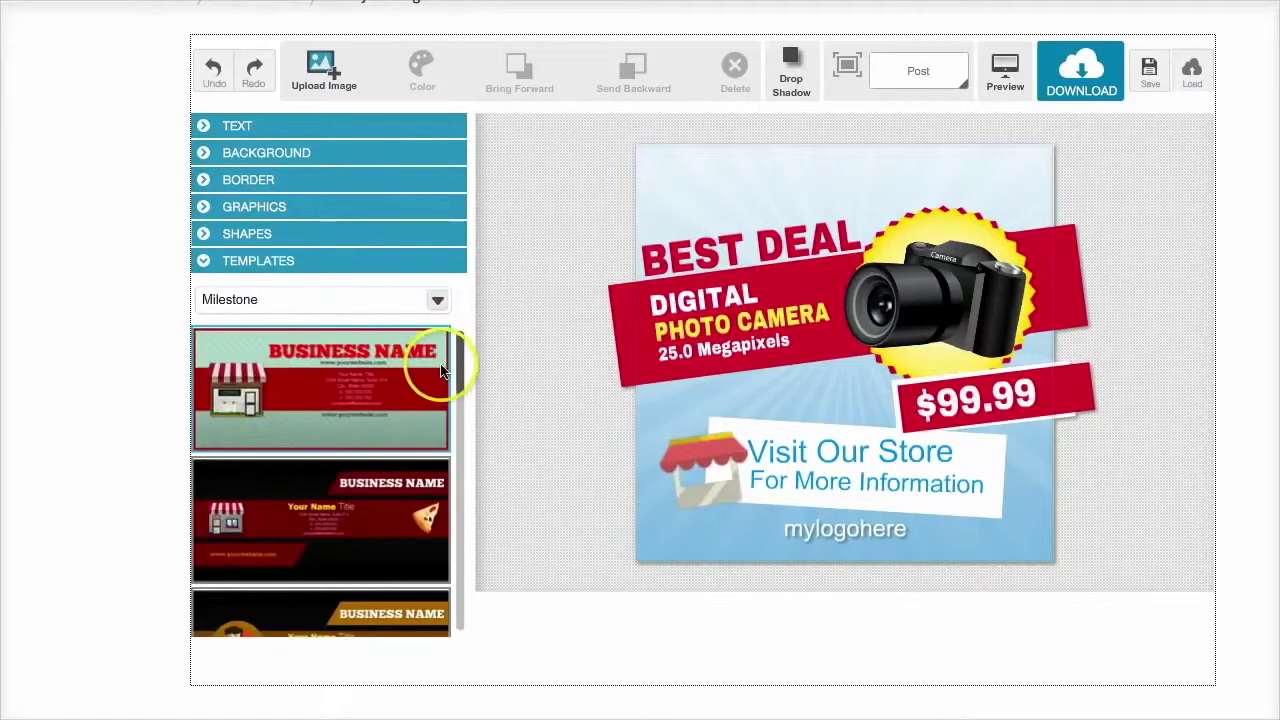
drag(455, 352, 457, 420)
click(418, 440)
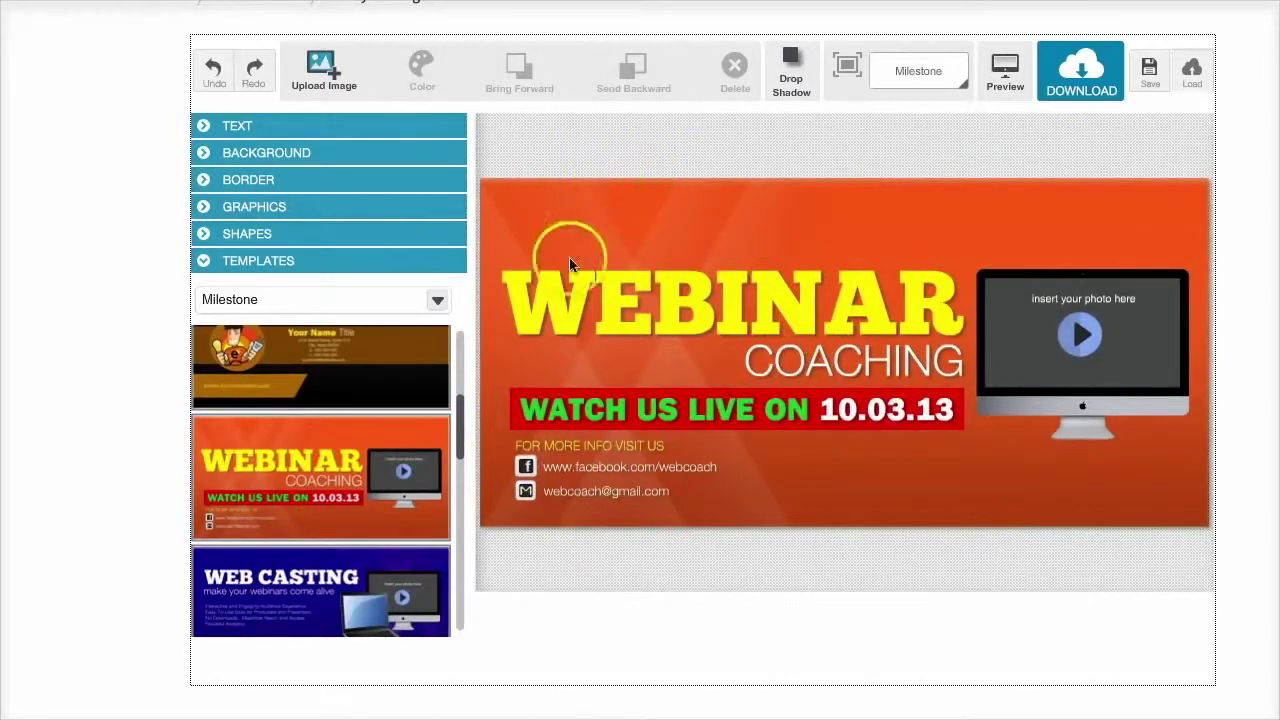
Load the orange MYRESTAURANT template from the Fangate templates.
click(439, 301)
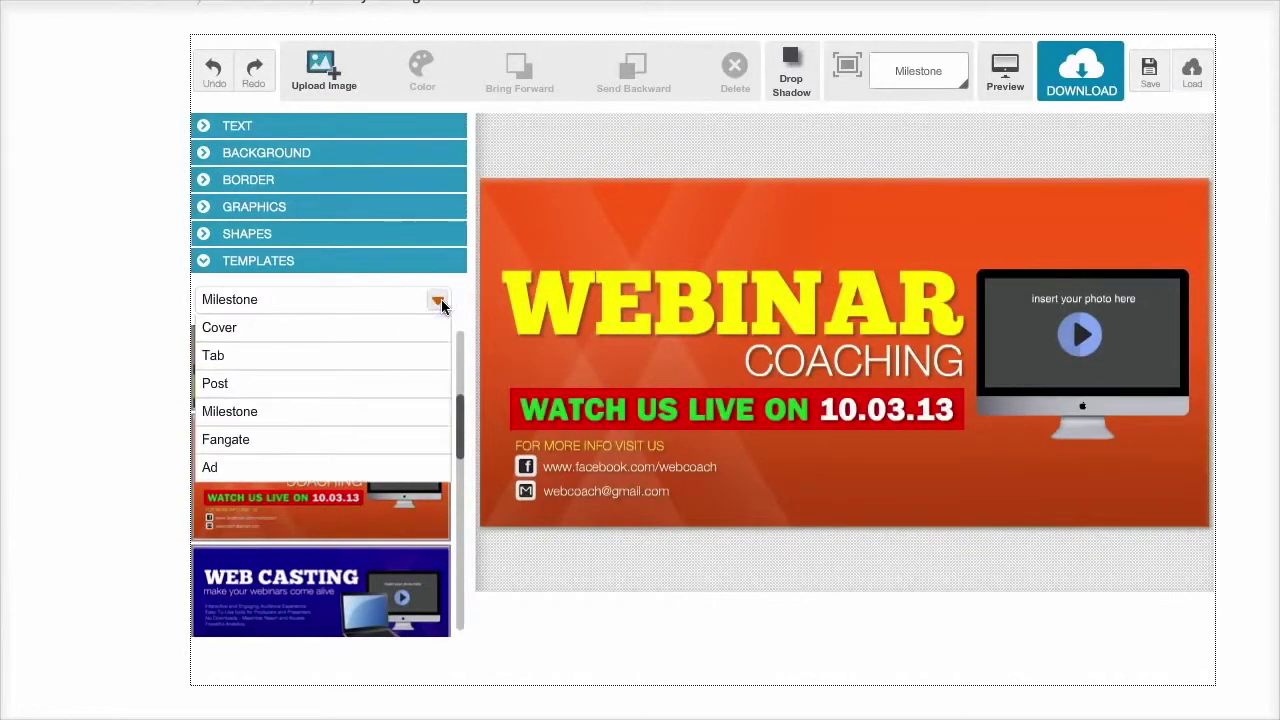
click(232, 439)
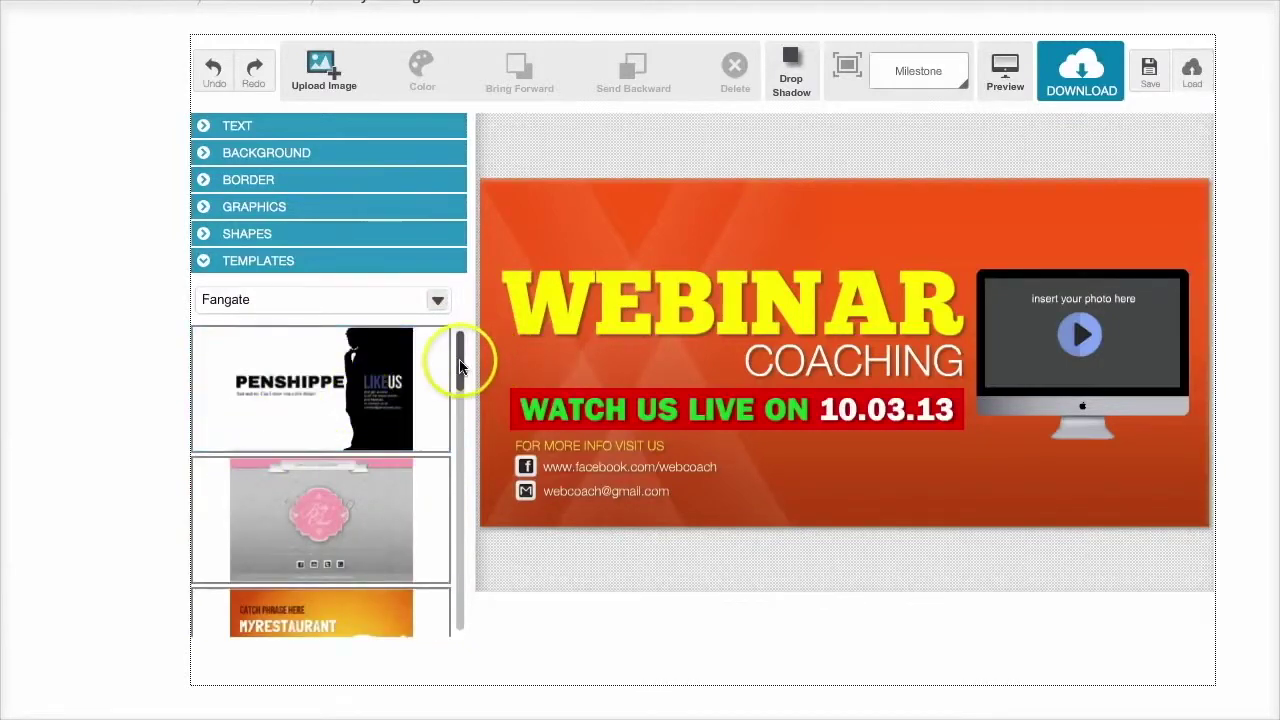
drag(460, 367, 457, 414)
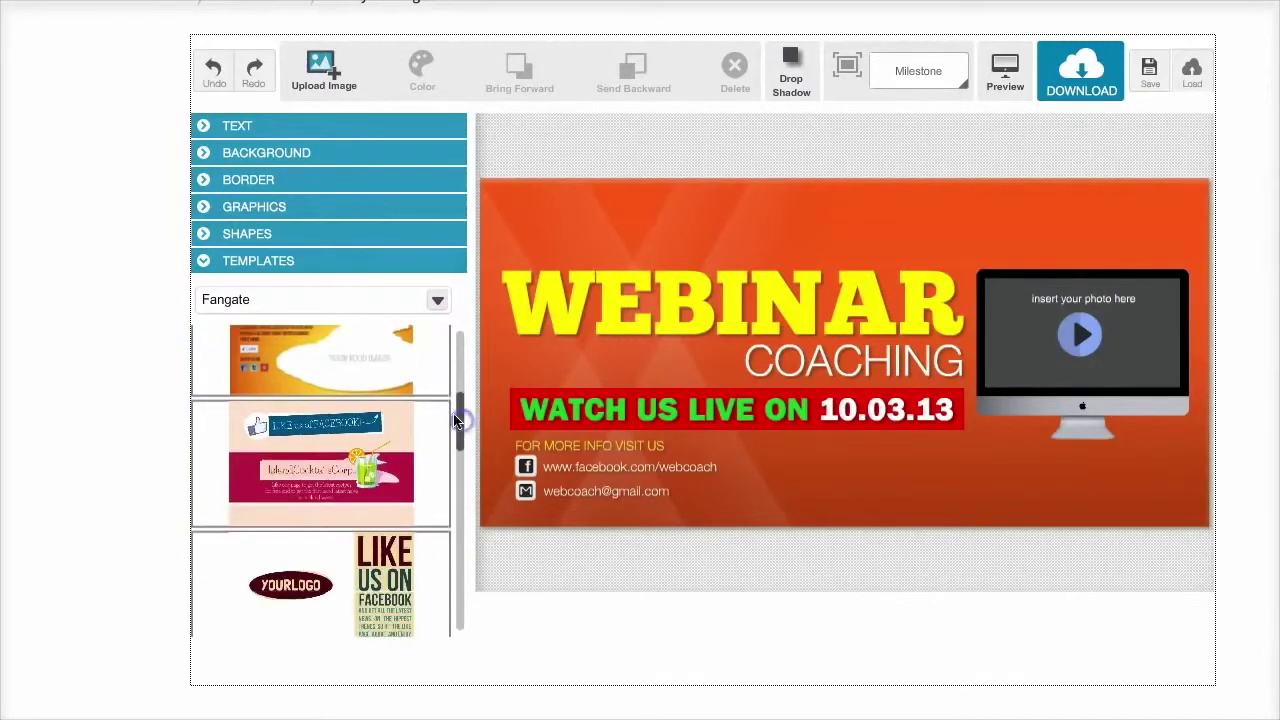
click(384, 387)
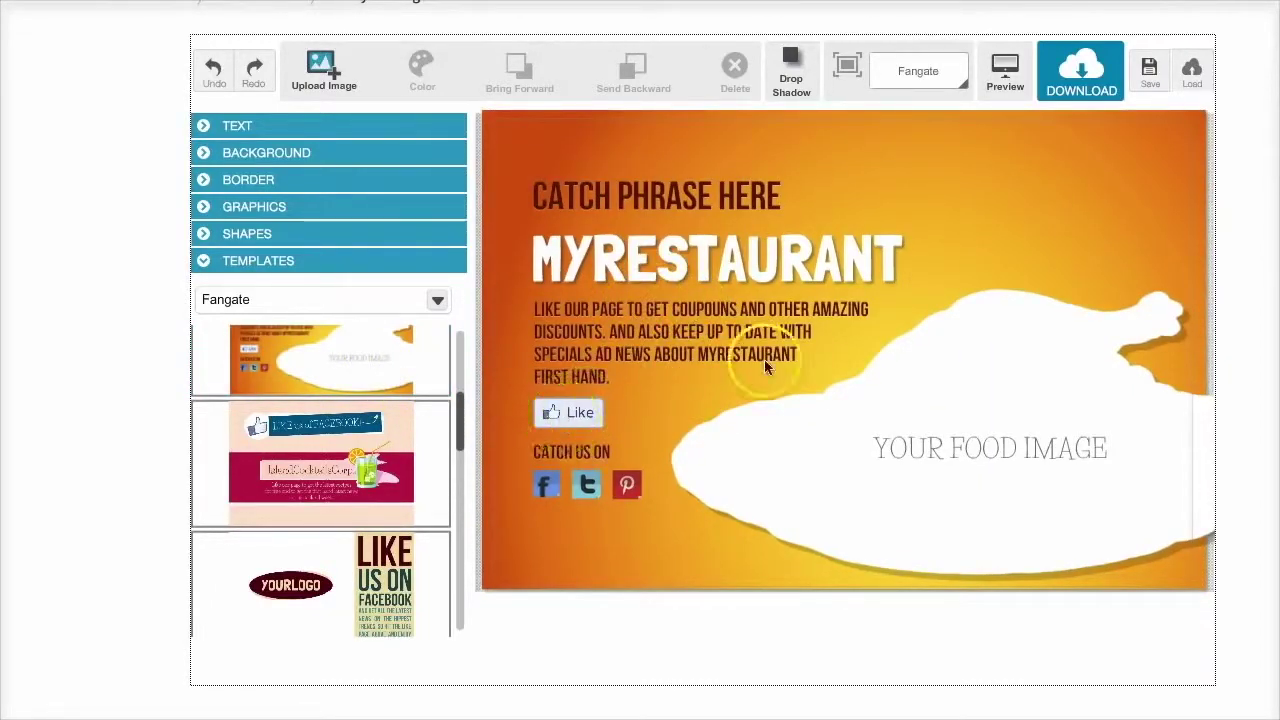
Load the blue LIKE US template with the gift basket from the Fangate templates.
click(452, 306)
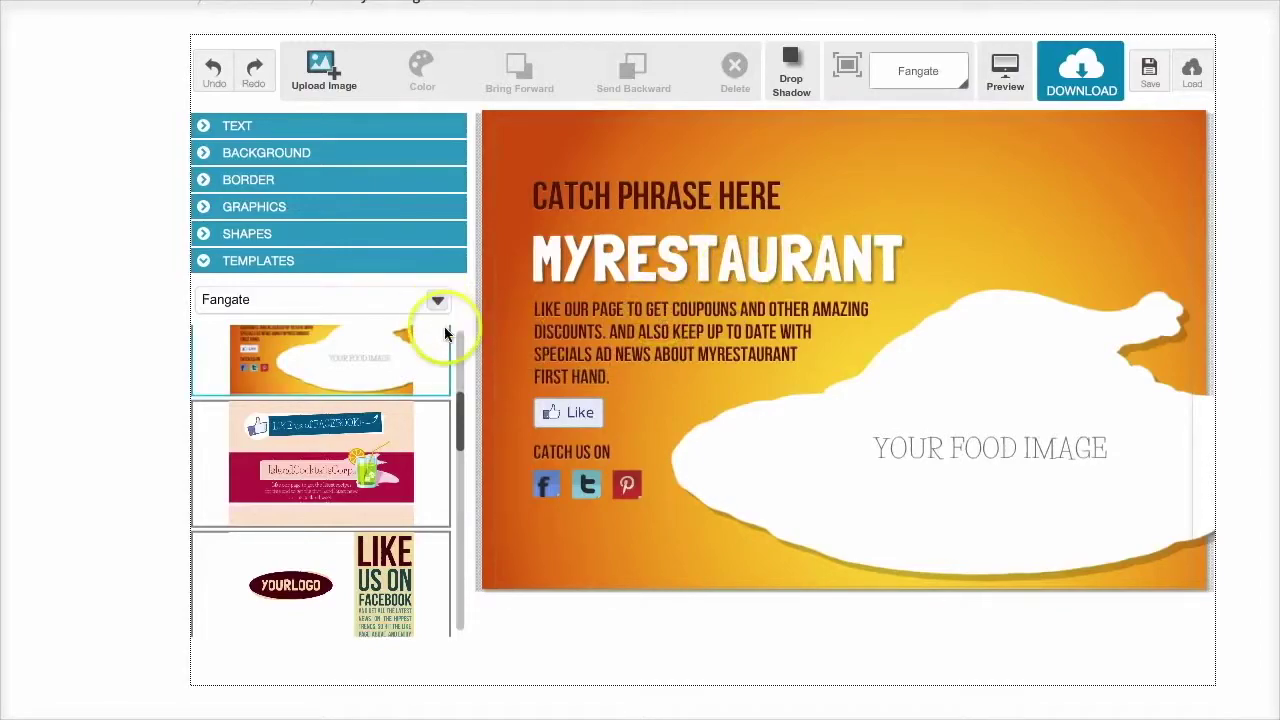
drag(457, 400, 460, 468)
click(360, 444)
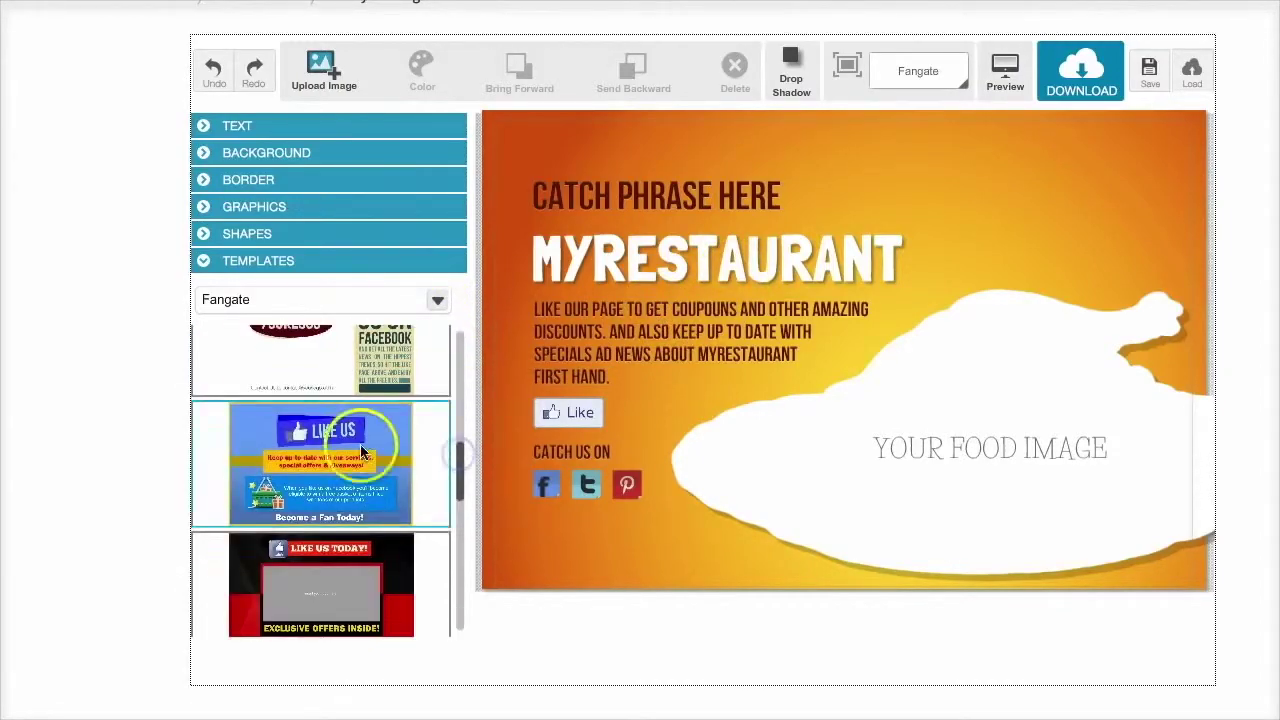
click(834, 92)
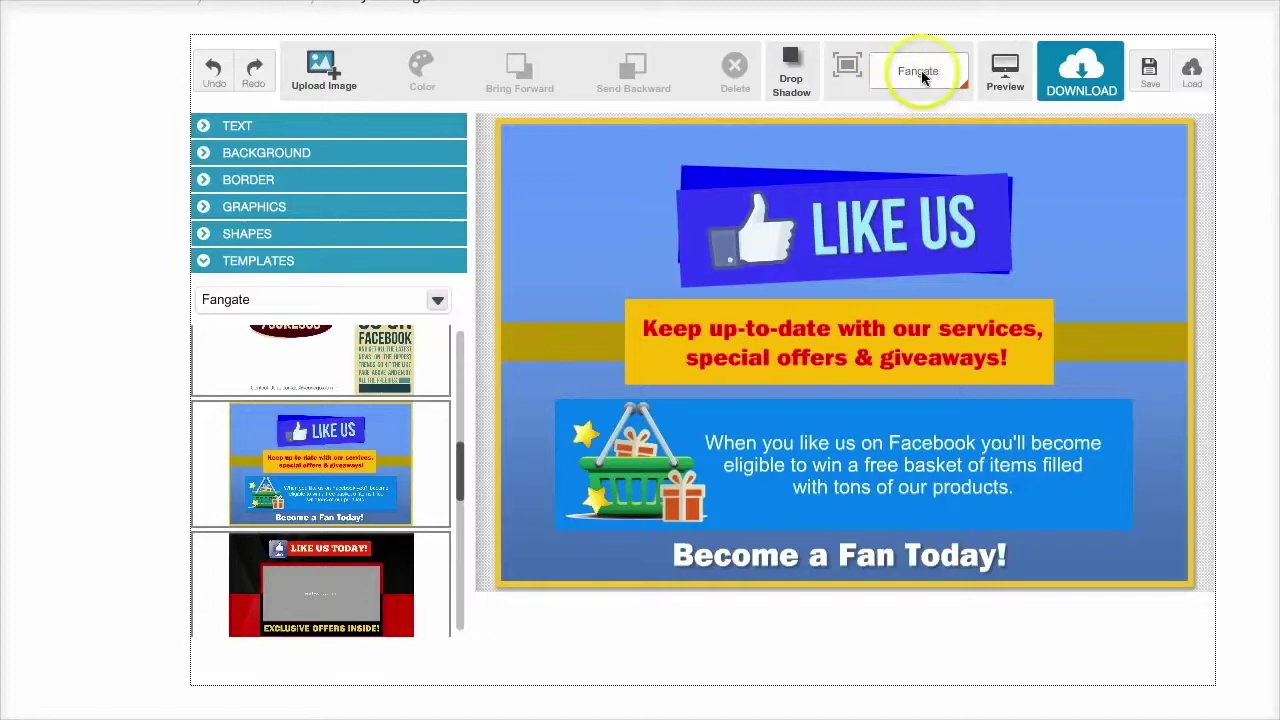
click(1015, 77)
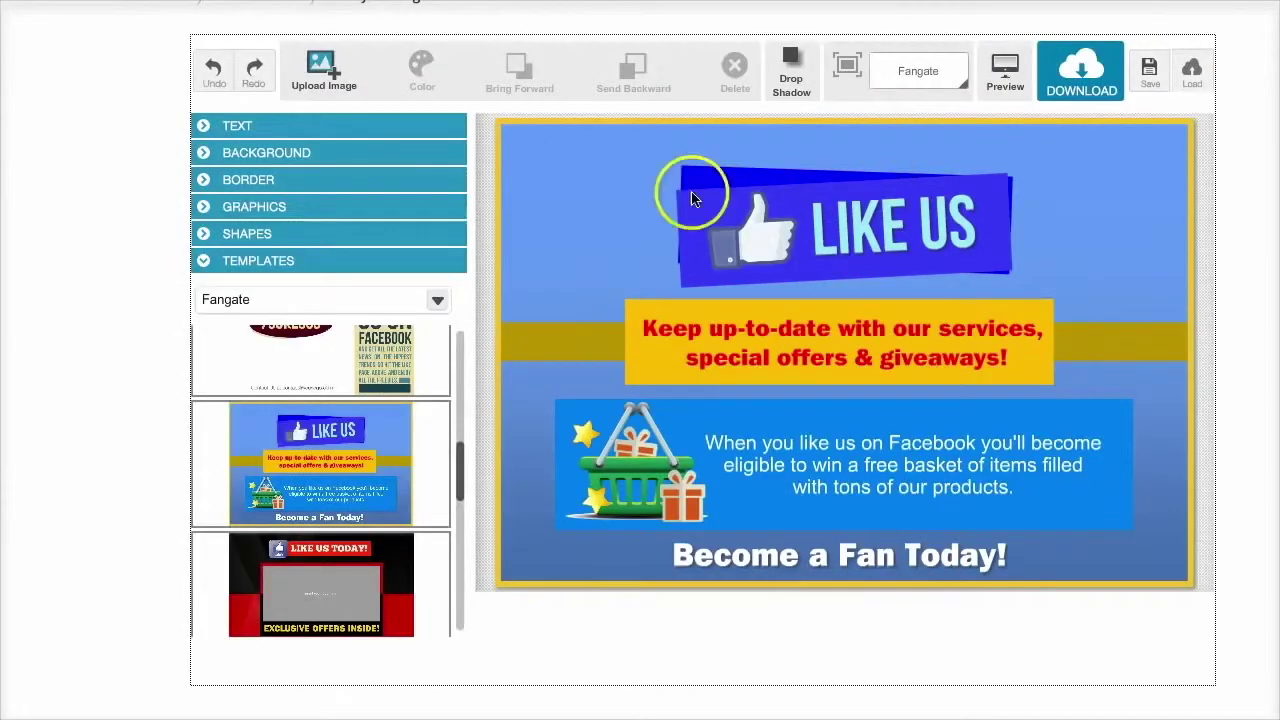
Switch the template category to Ad and look through its sample designs.
click(437, 300)
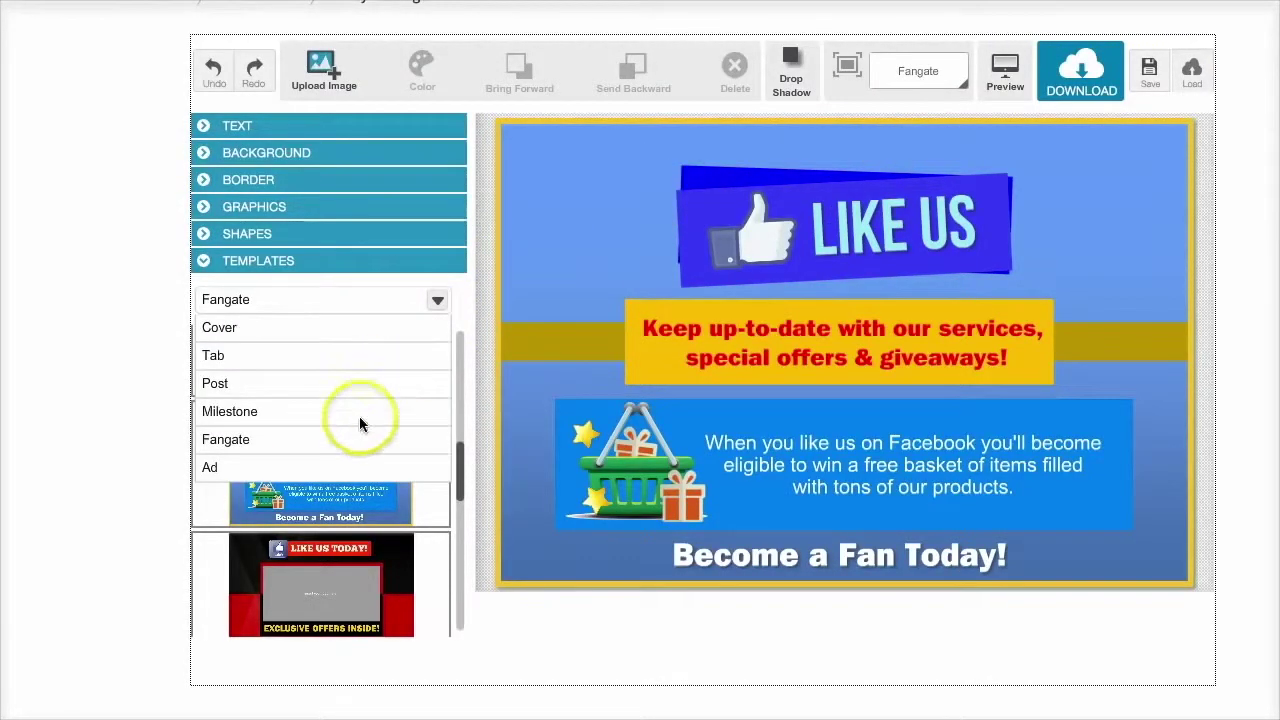
click(361, 468)
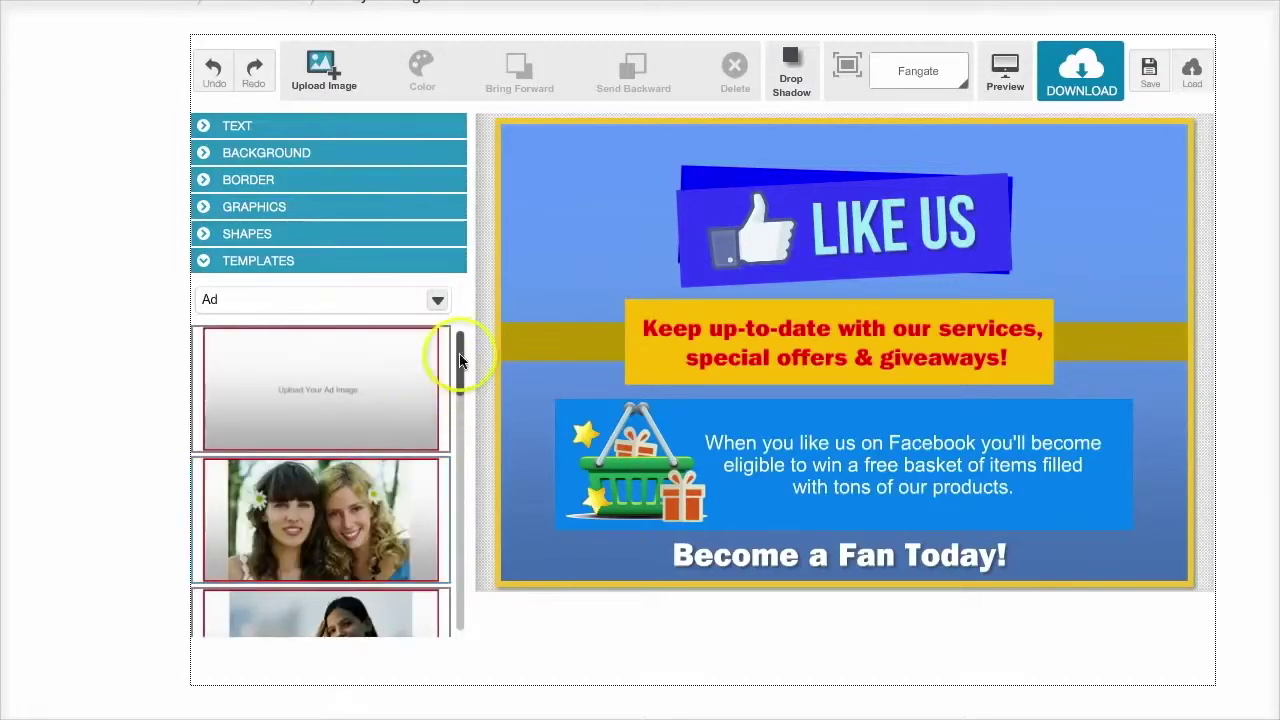
mouse_move(460, 350)
mouse_down()
mouse_move(460, 494)
mouse_move(460, 358)
mouse_up()
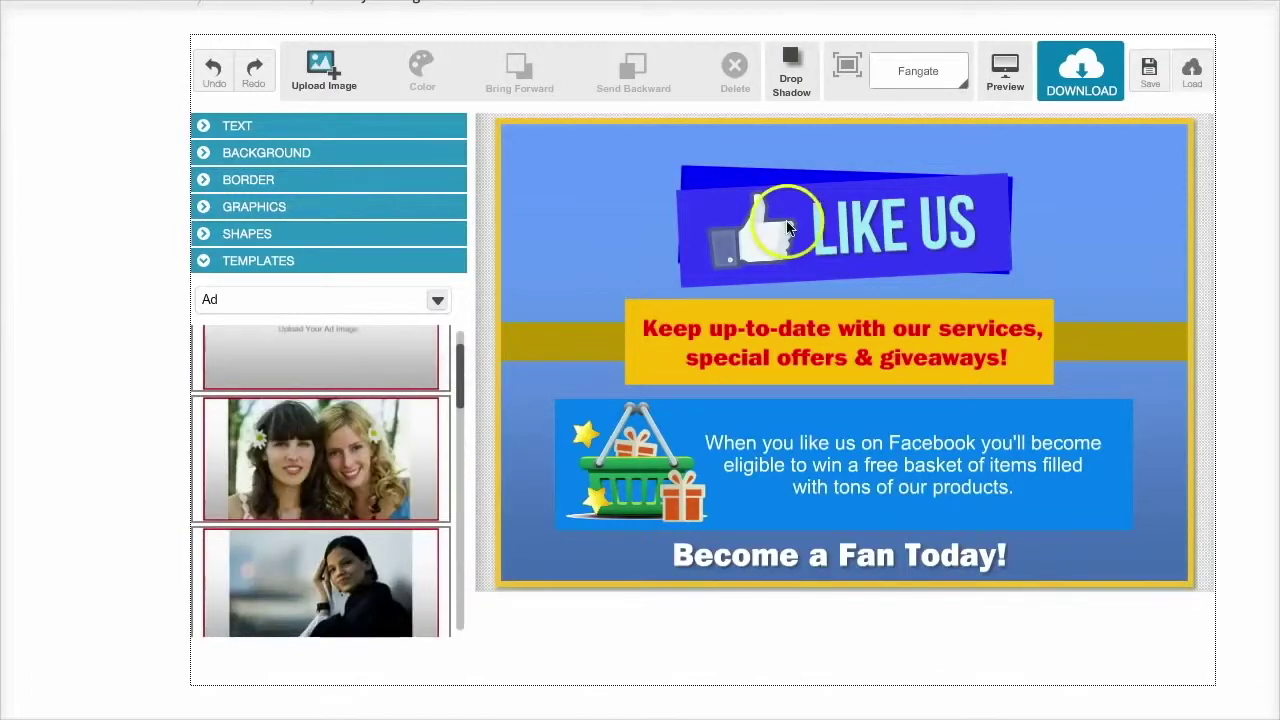
click(1035, 125)
click(1085, 85)
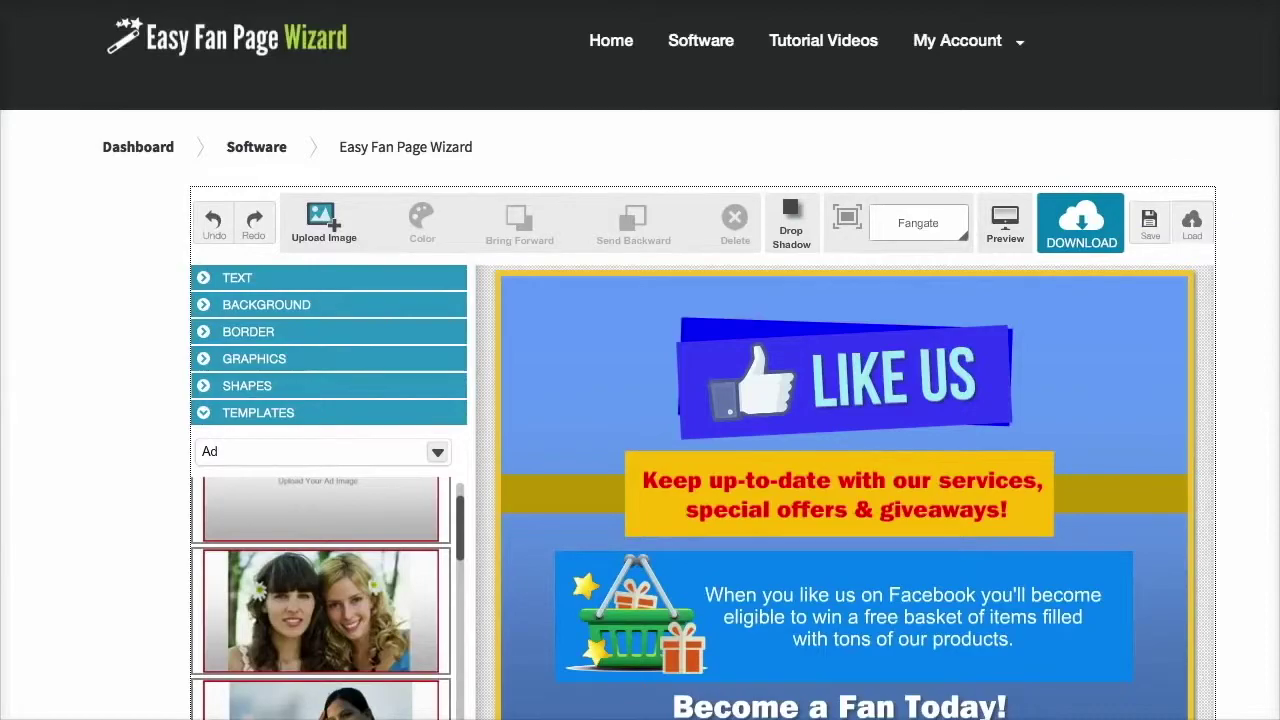
Try the Cover canvas preset on the LIKE US design, and return the canvas to the Fangate preset.
click(968, 223)
click(945, 261)
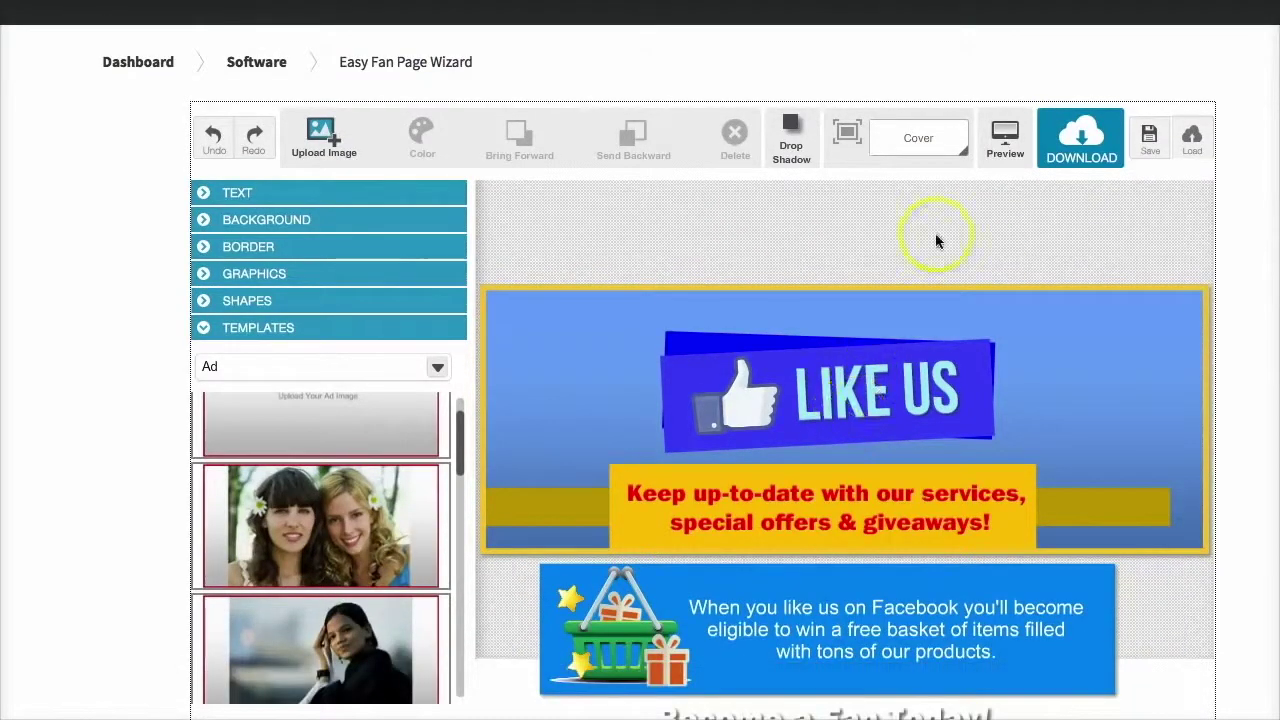
click(943, 138)
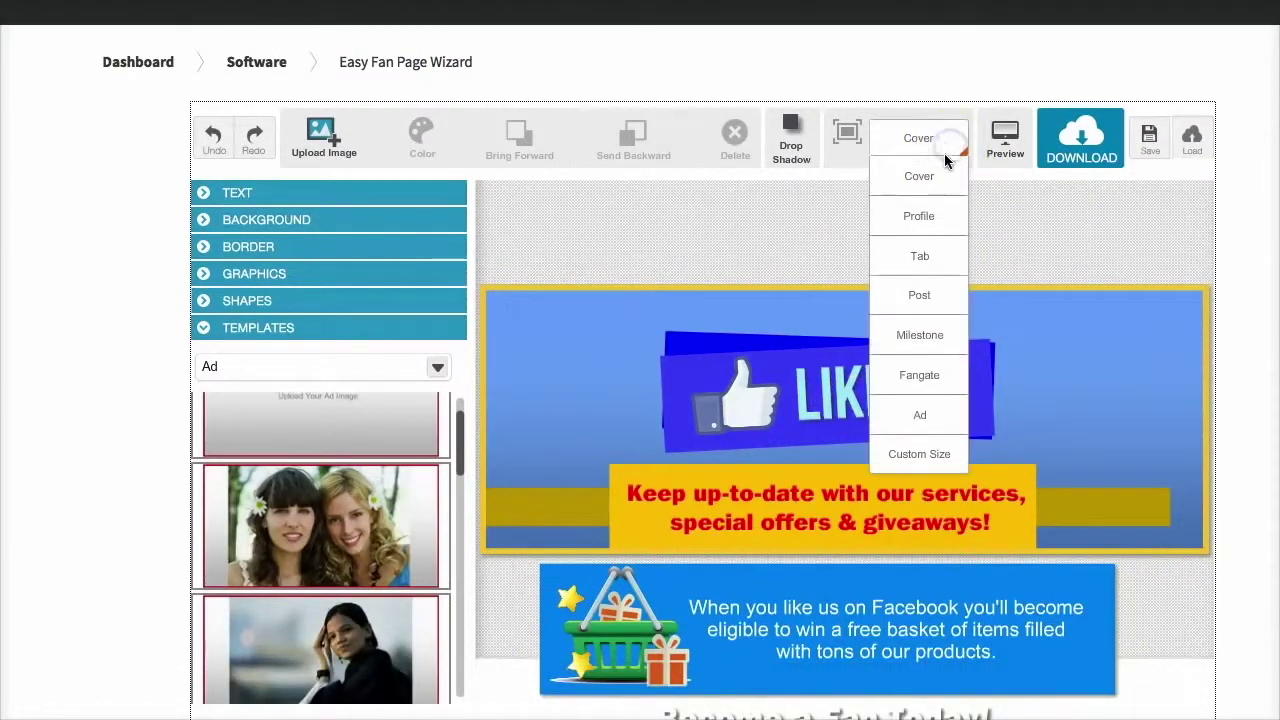
click(928, 372)
click(963, 346)
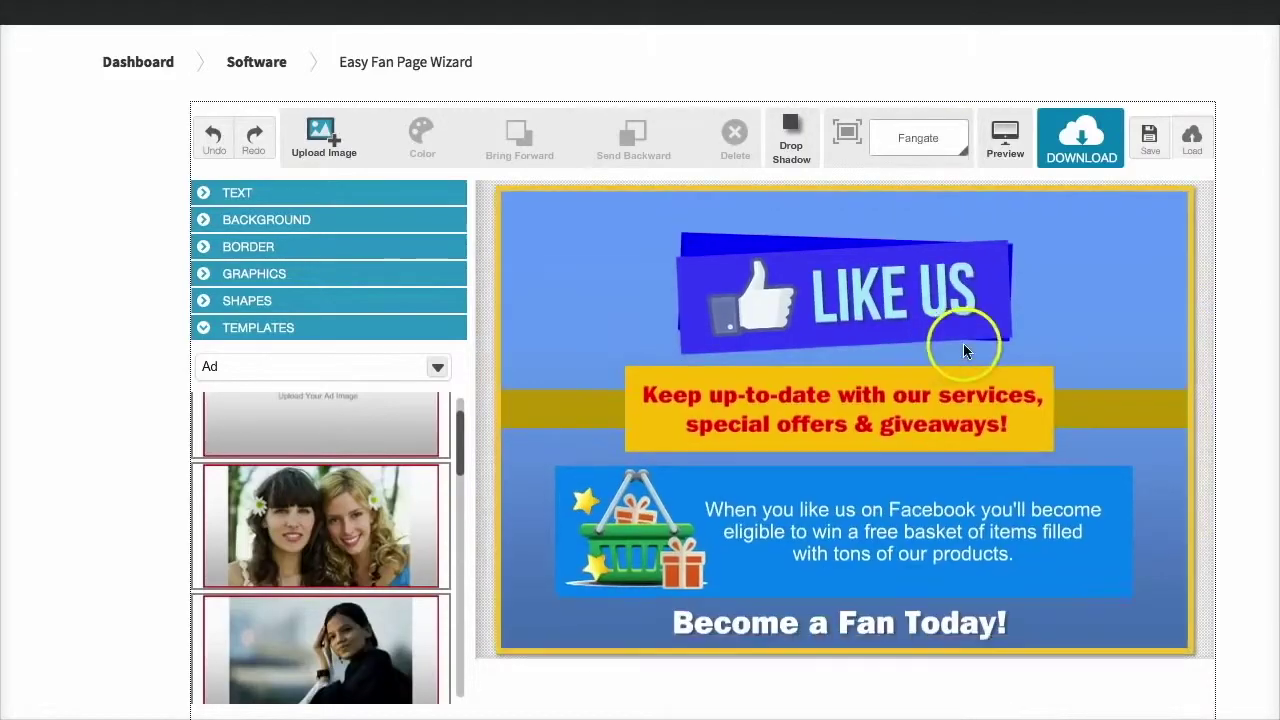
scroll(640, 400, up, 2)
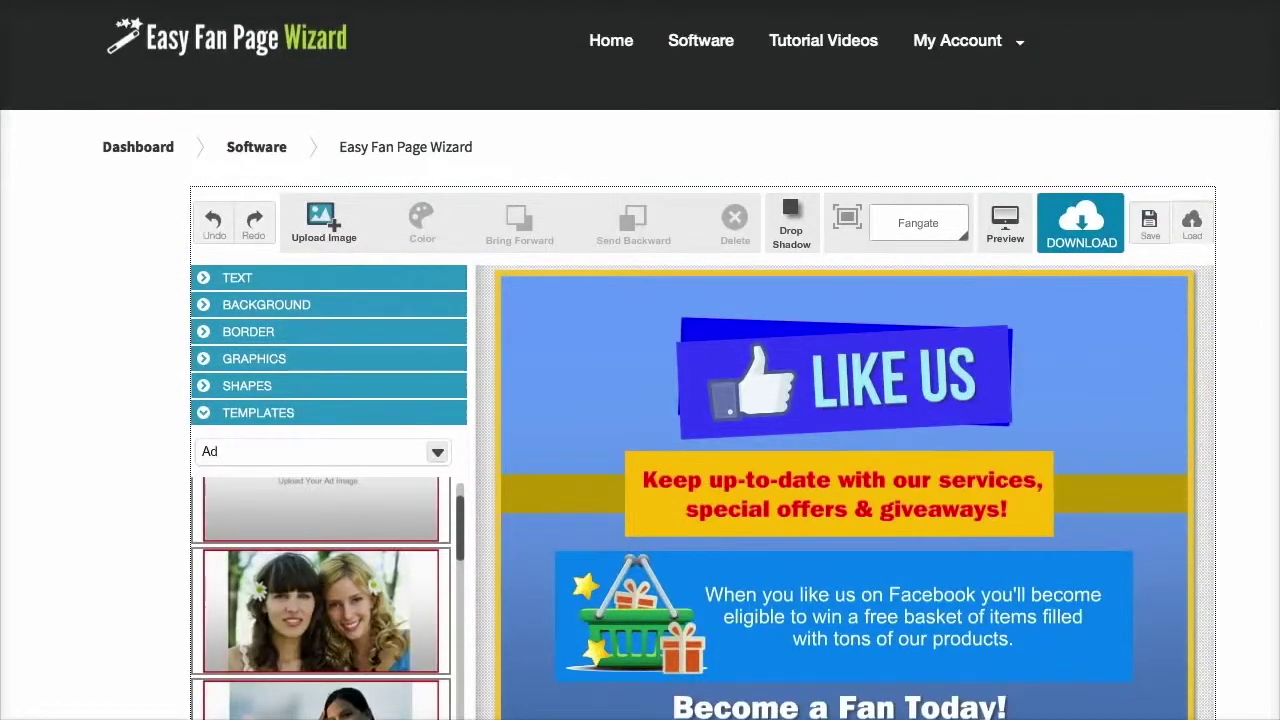